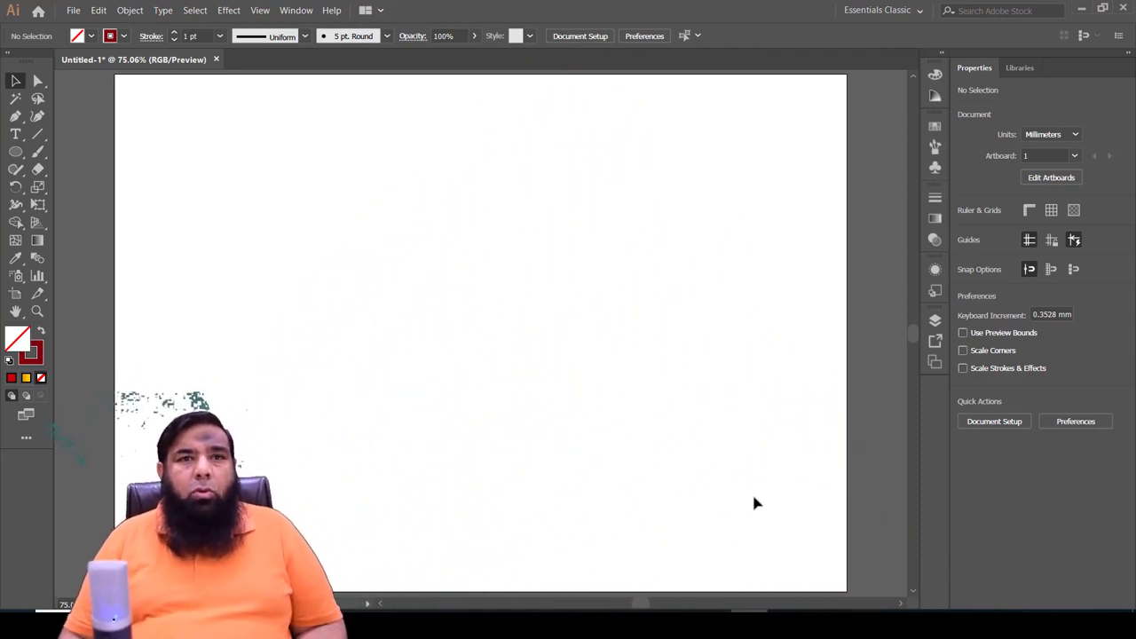
# Step: Draw a rectangle in the artboard's upper left and fill it with the Orange, Yellow gradient
pyautogui.click(19, 154)
pyautogui.click(71, 151)
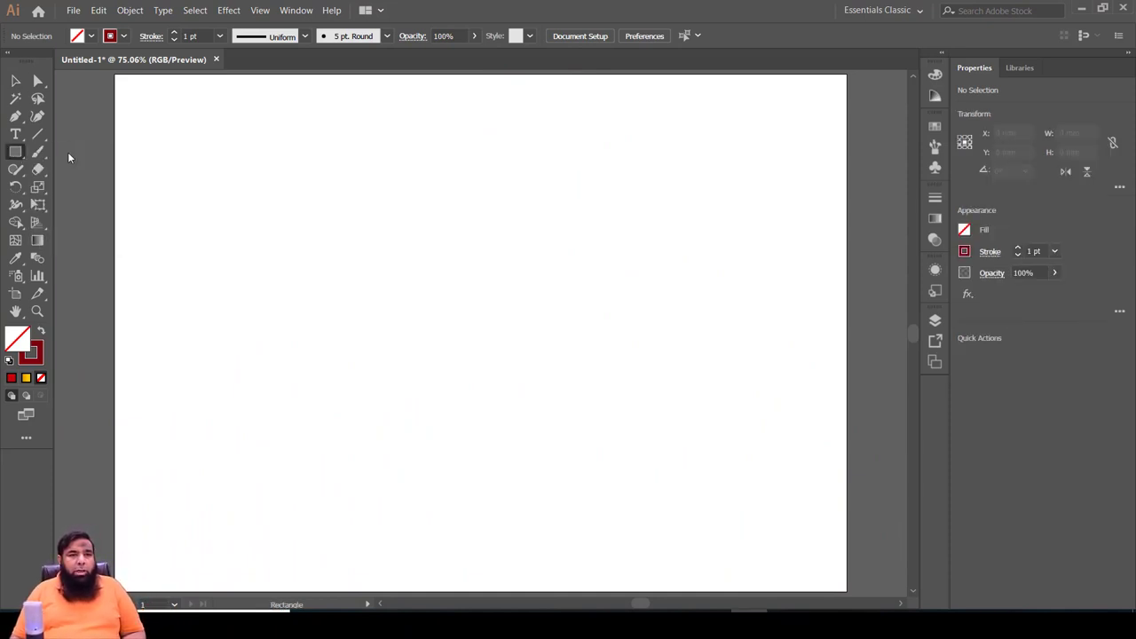
pyautogui.moveTo(219, 158); pyautogui.dragTo(603, 371)
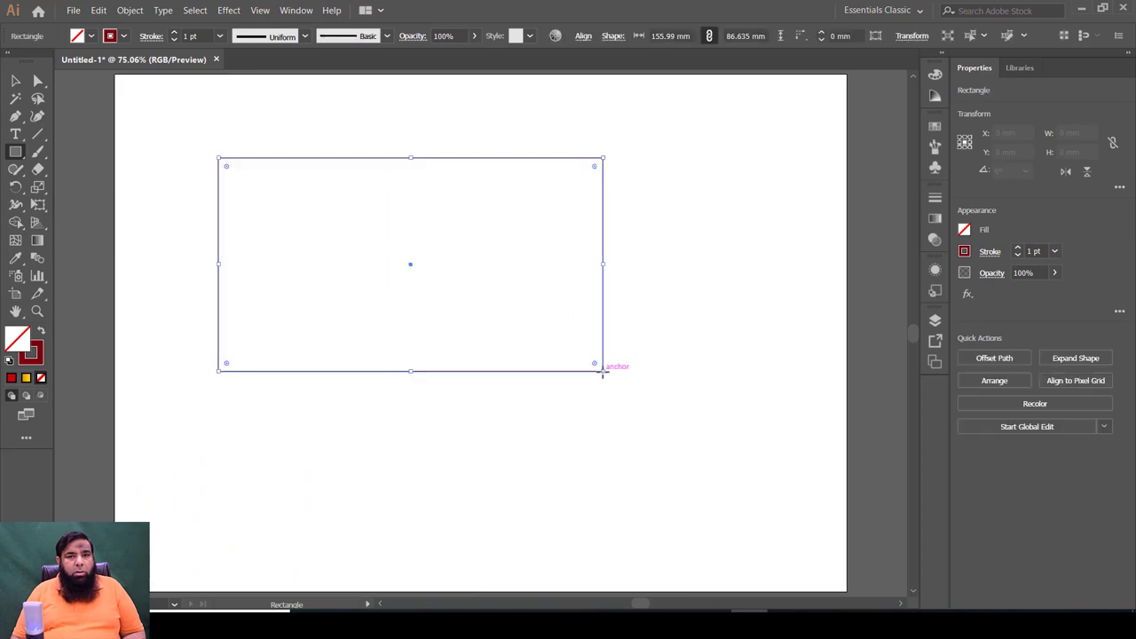
pyautogui.click(935, 127)
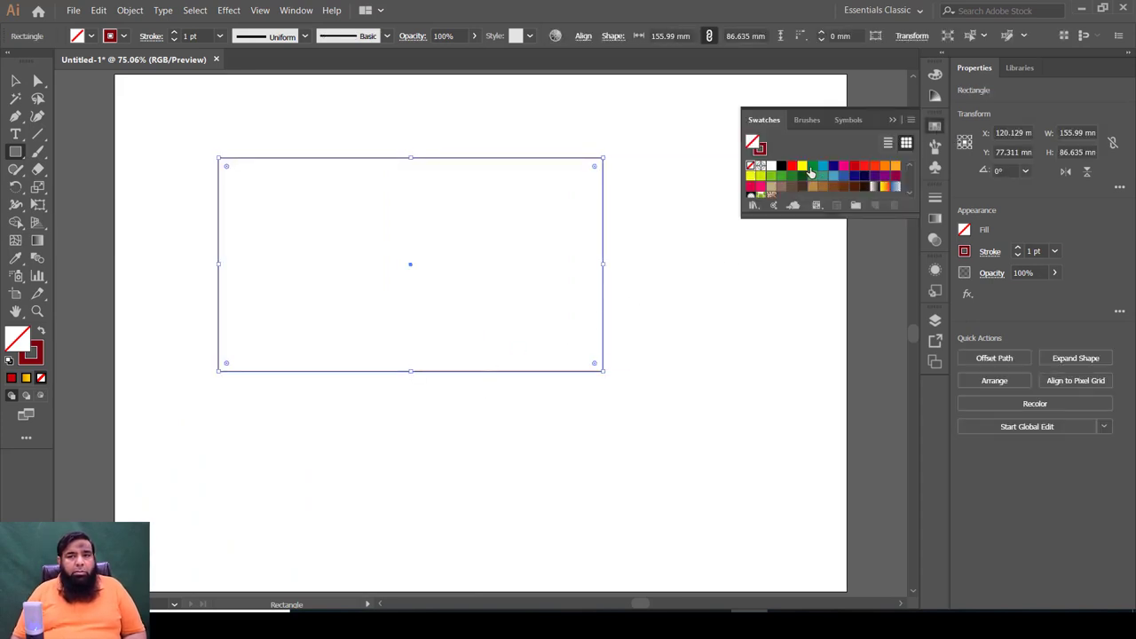
pyautogui.click(802, 166)
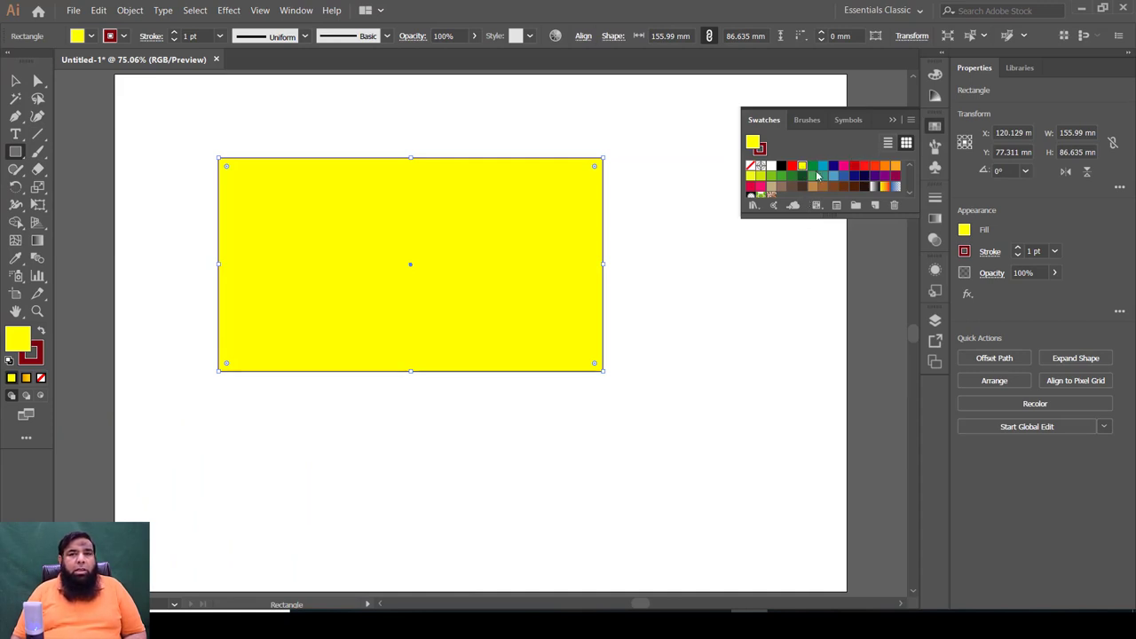
pyautogui.click(884, 188)
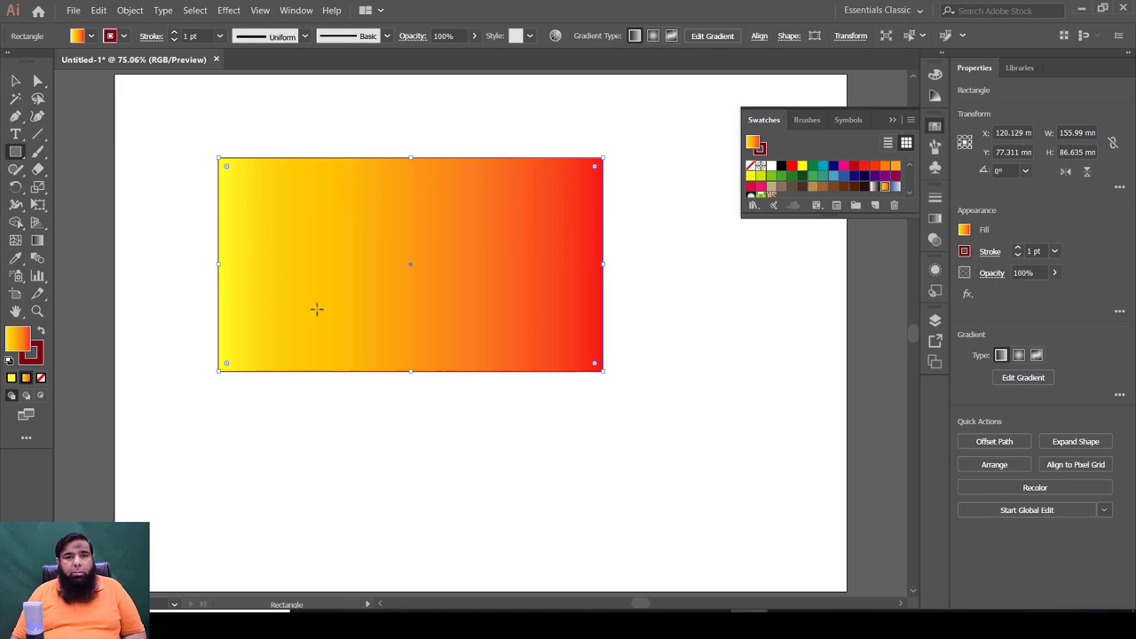
# Step: Refill the rectangle with solid yellow, ready for mesh editing
pyautogui.click(801, 167)
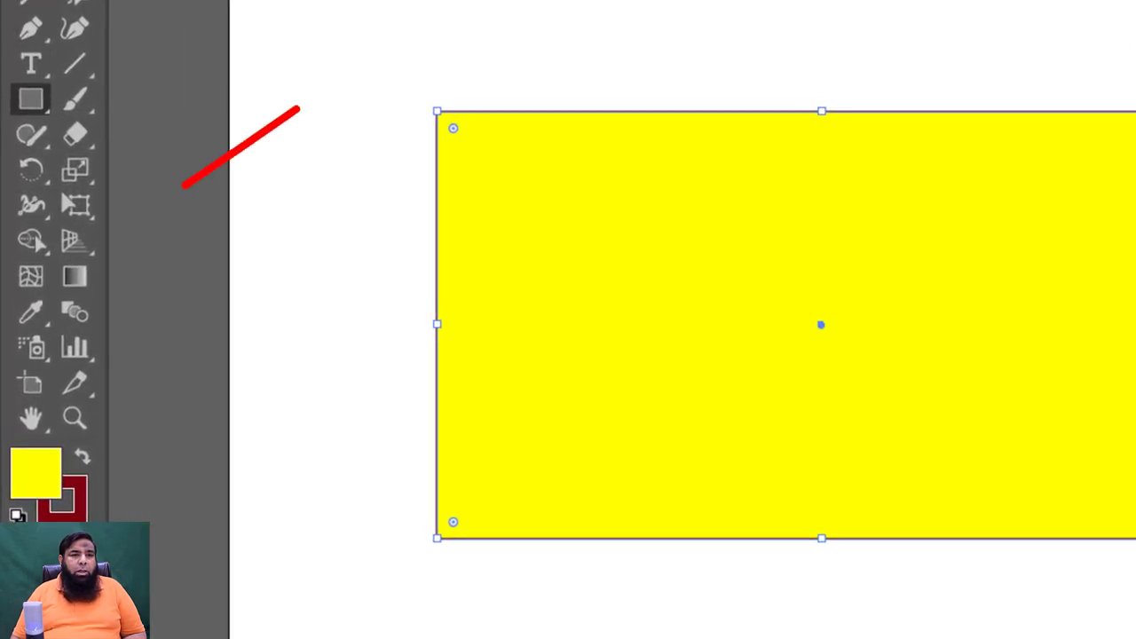
pyautogui.click(36, 282)
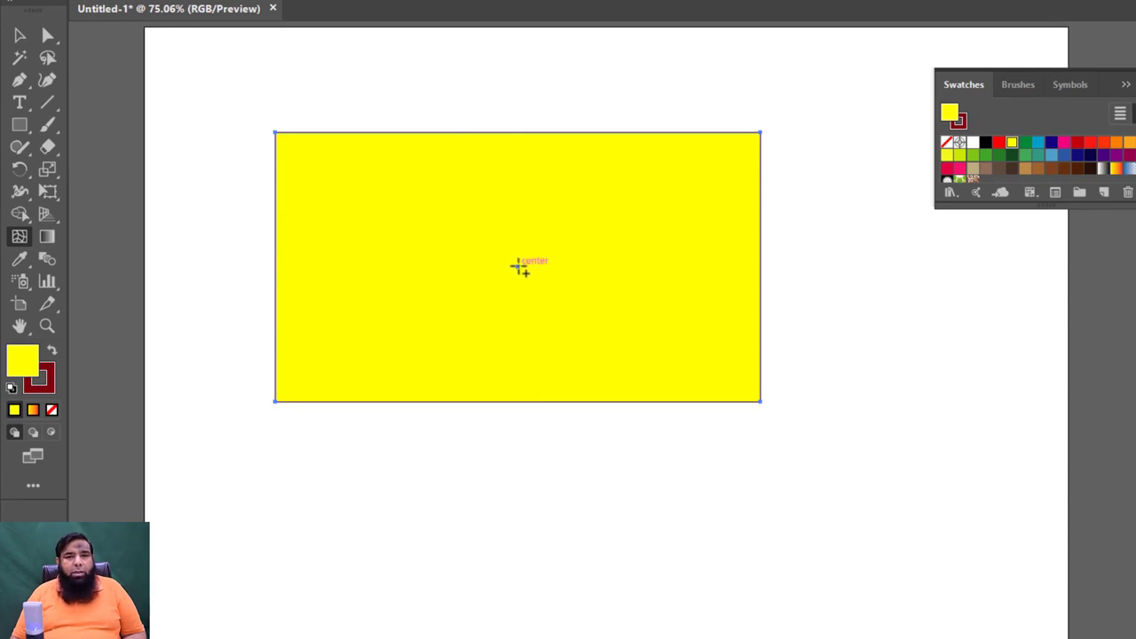
# Step: Add a mesh point at the rectangle's centre and colour the top mesh point cyan-blue
pyautogui.click(518, 266)
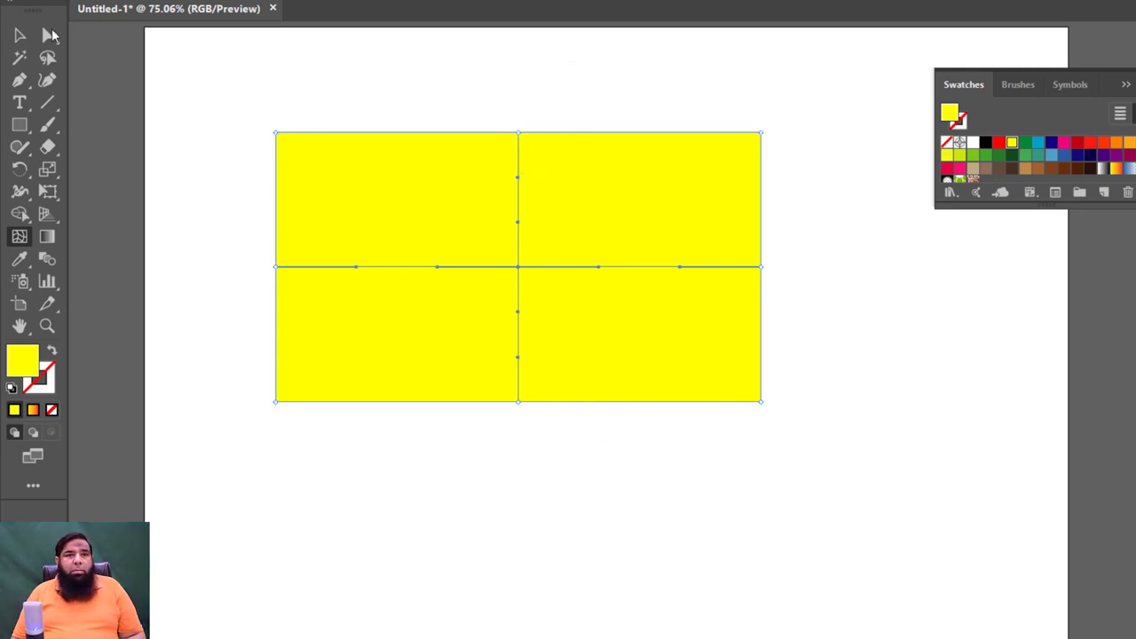
pyautogui.click(40, 38)
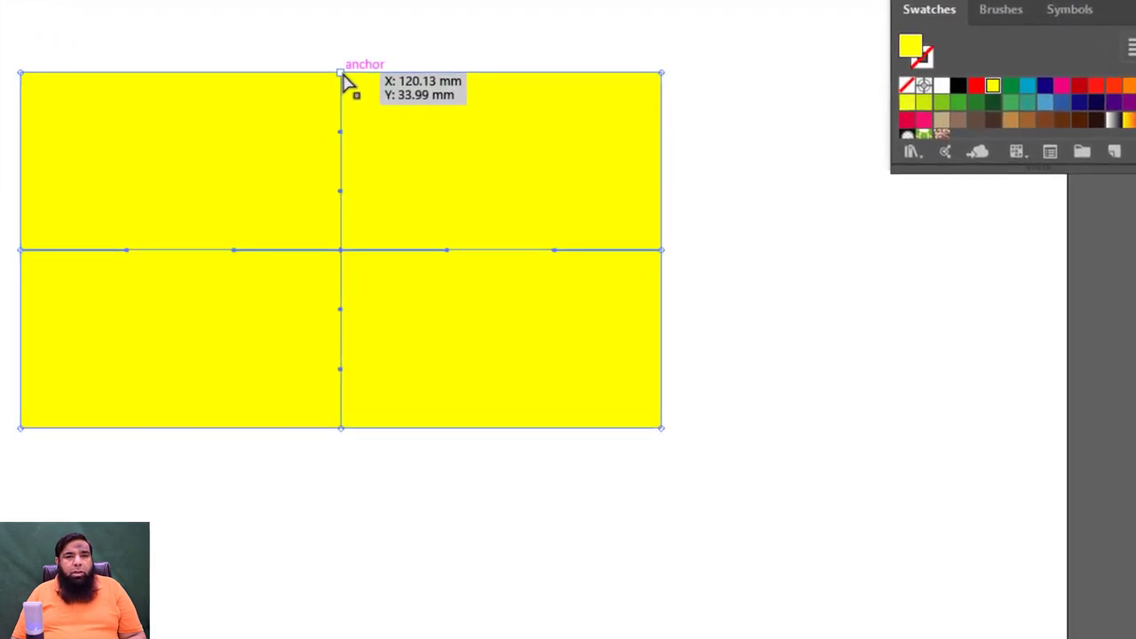
pyautogui.click(343, 74)
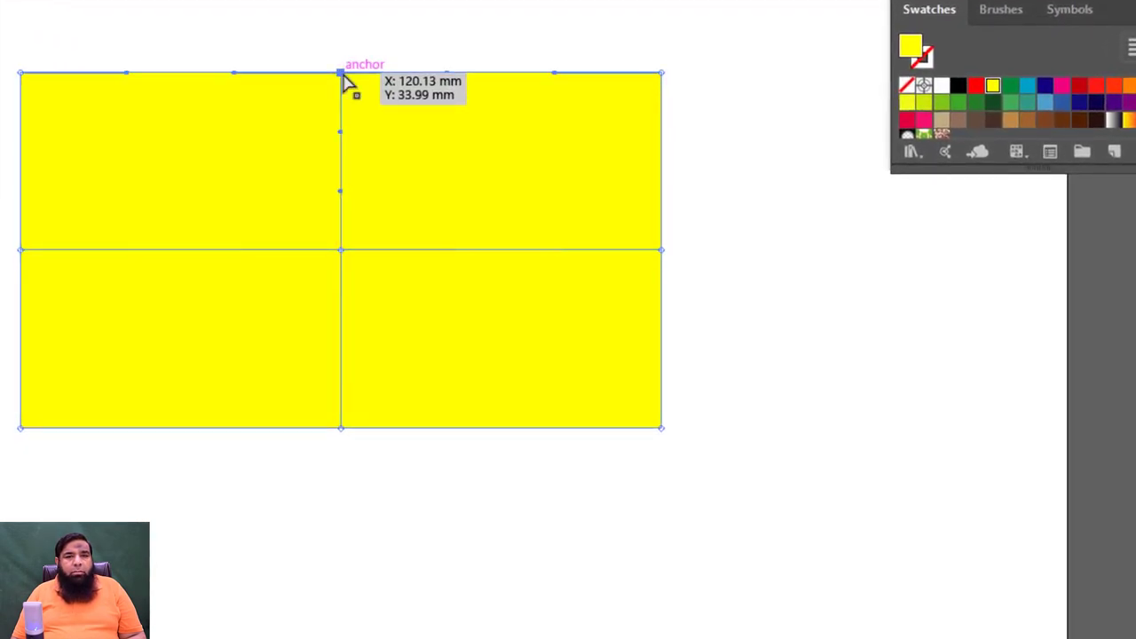
pyautogui.click(1027, 85)
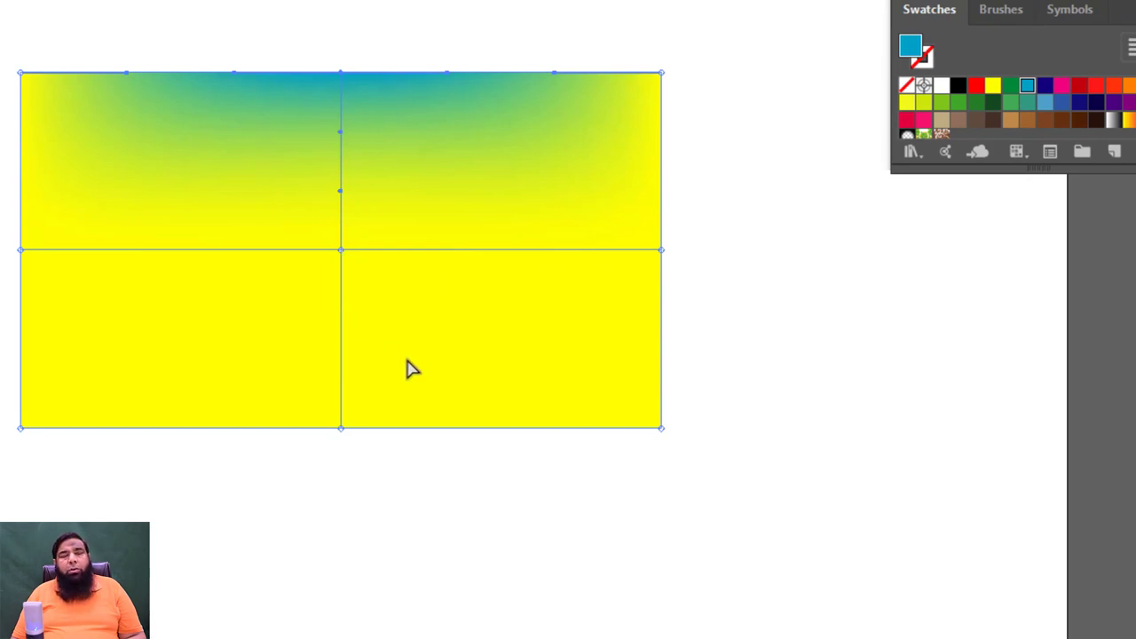
# Step: Colour the centre mesh point orange-red, the left-edge point orange and the right-edge point green
pyautogui.click(341, 251)
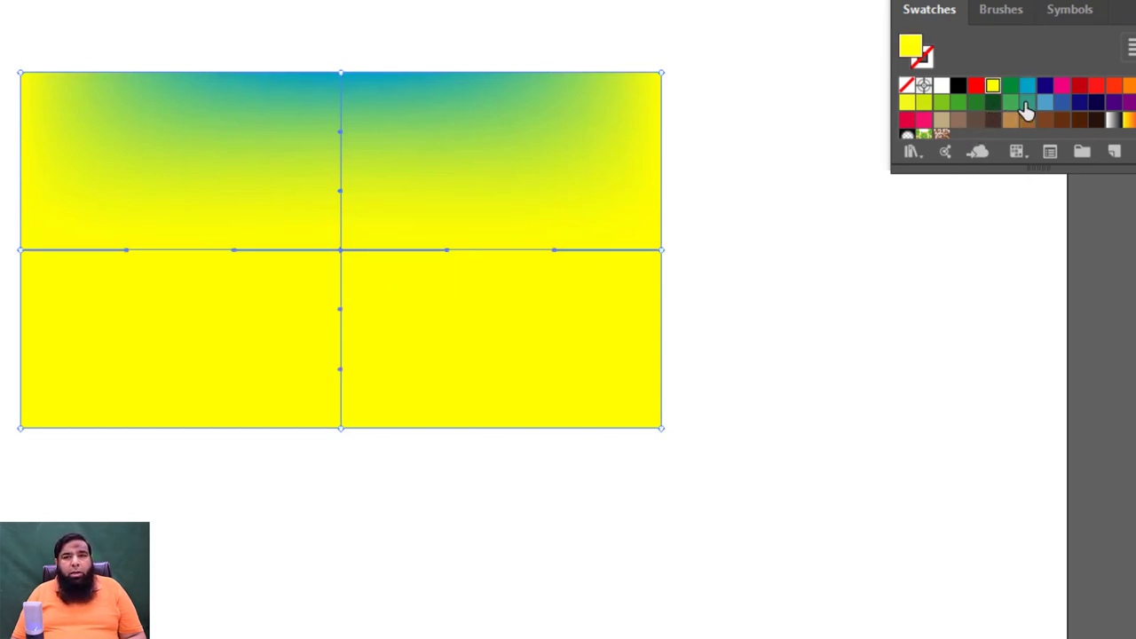
pyautogui.click(1113, 86)
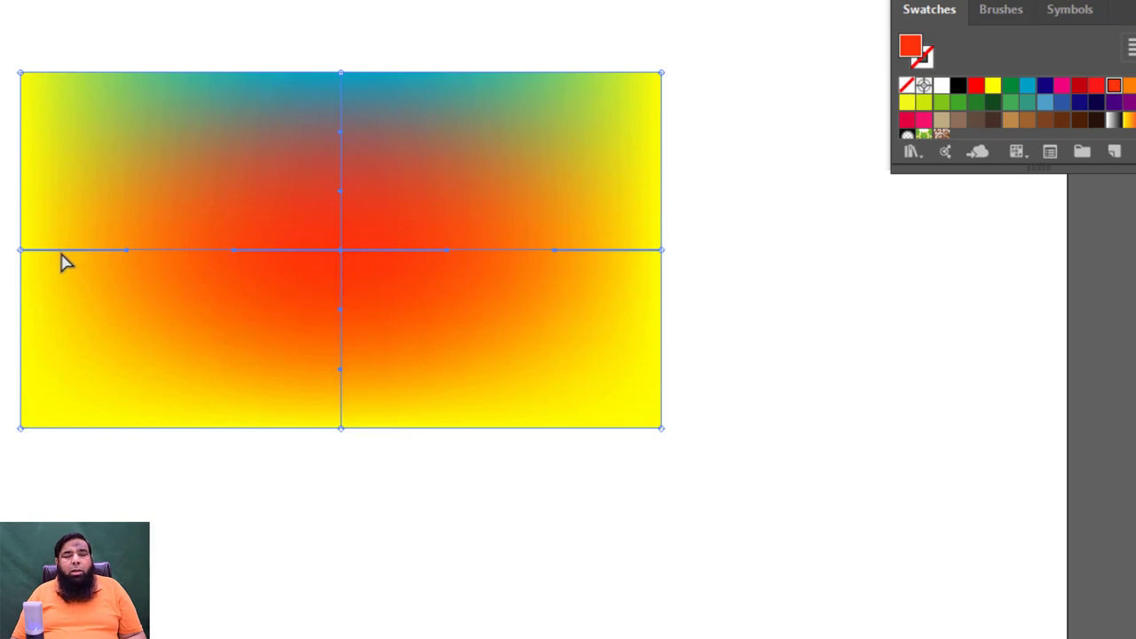
pyautogui.click(20, 251)
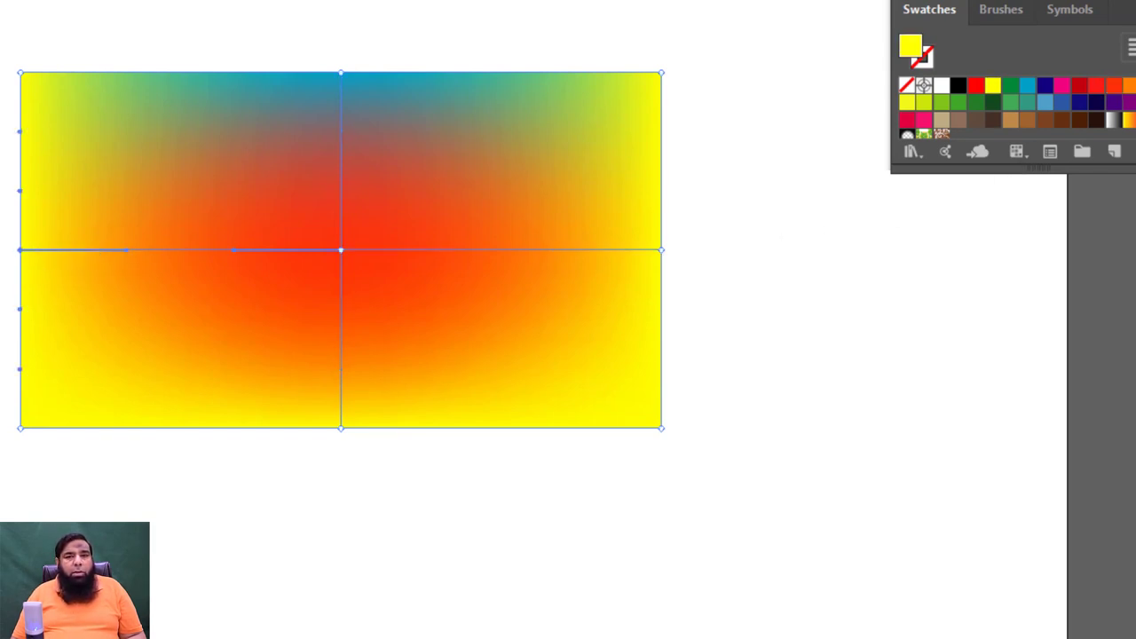
pyautogui.click(1127, 84)
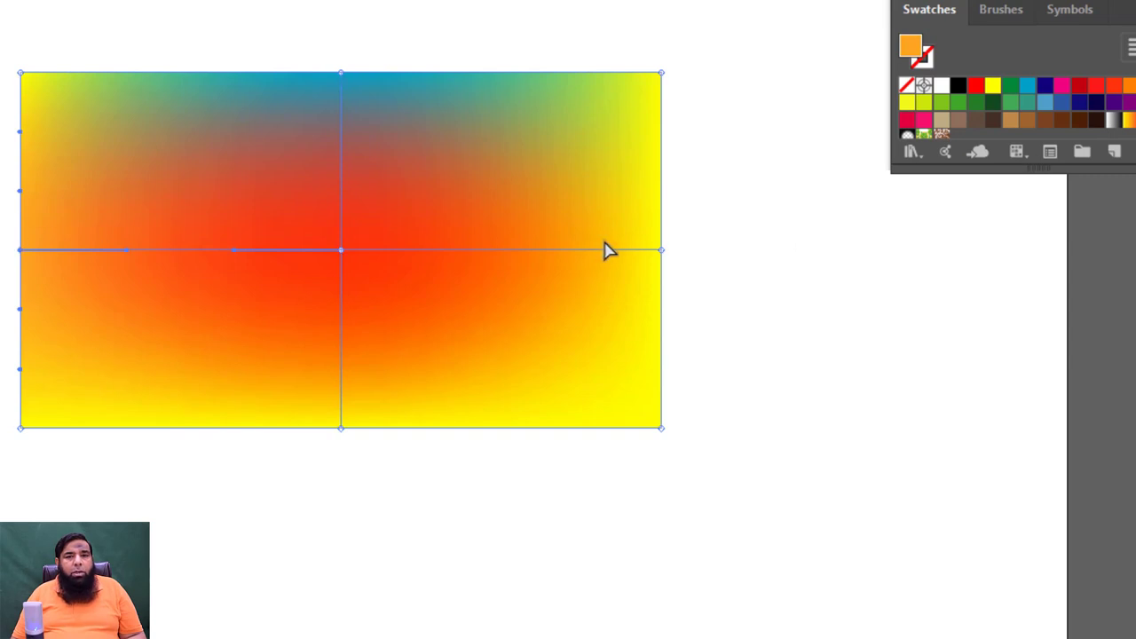
pyautogui.click(661, 250)
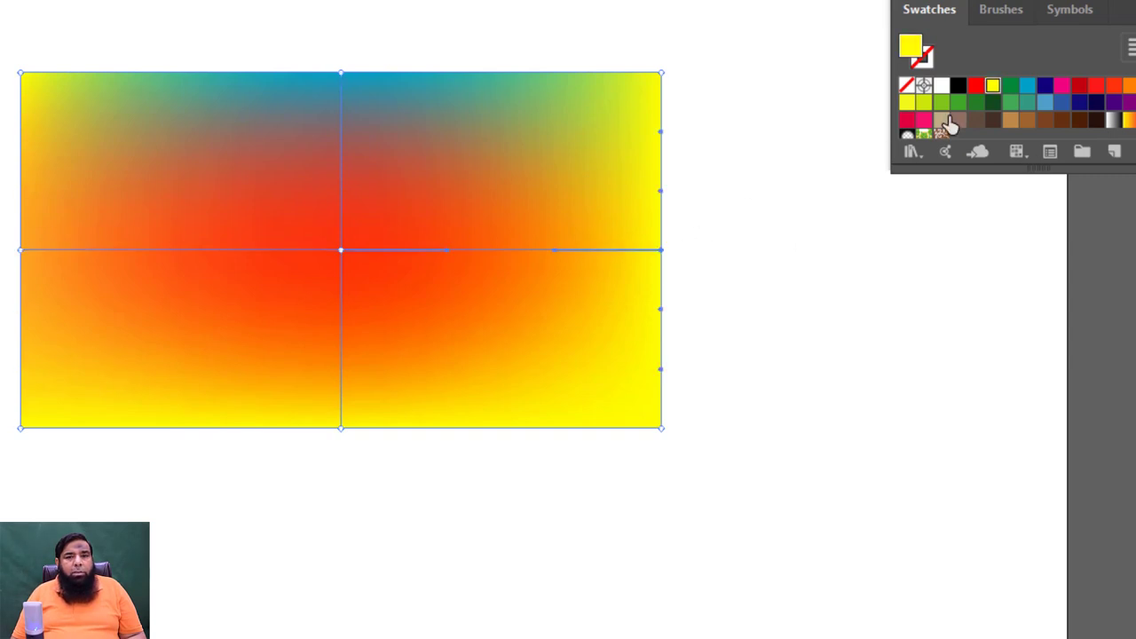
pyautogui.click(958, 104)
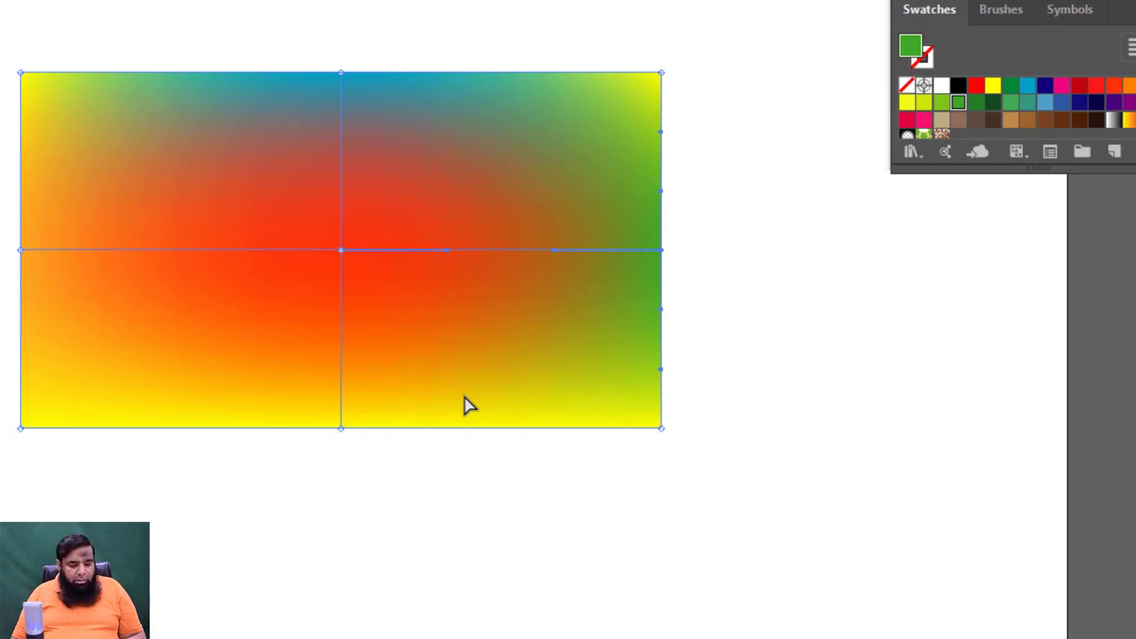
# Step: Reset the whole mesh object to solid yellow
pyautogui.press('v')
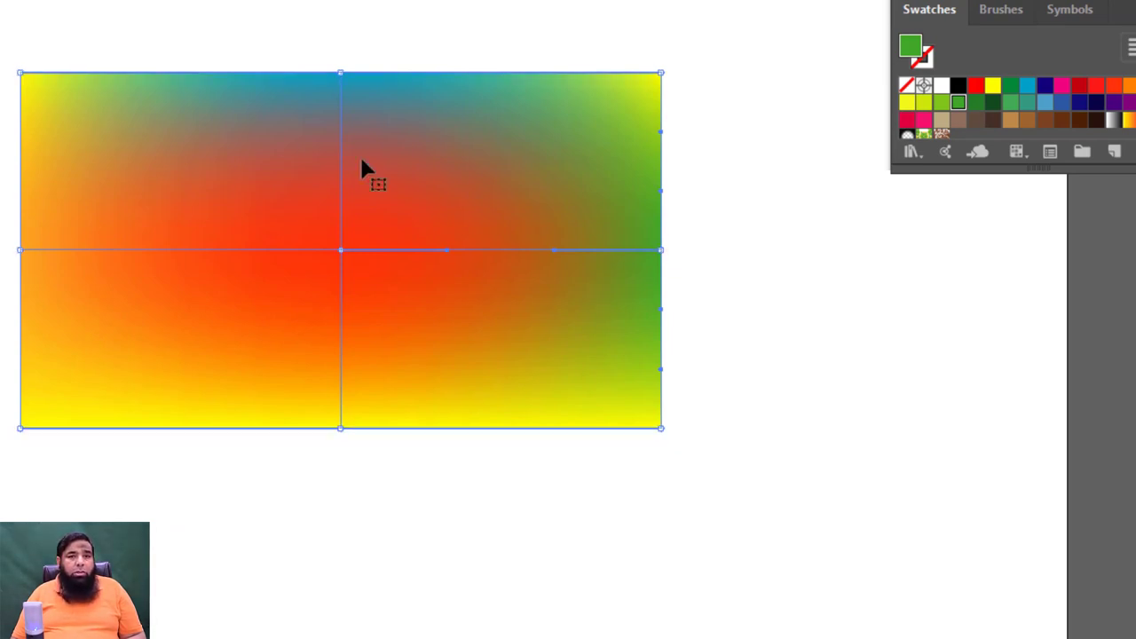
pyautogui.click(365, 161)
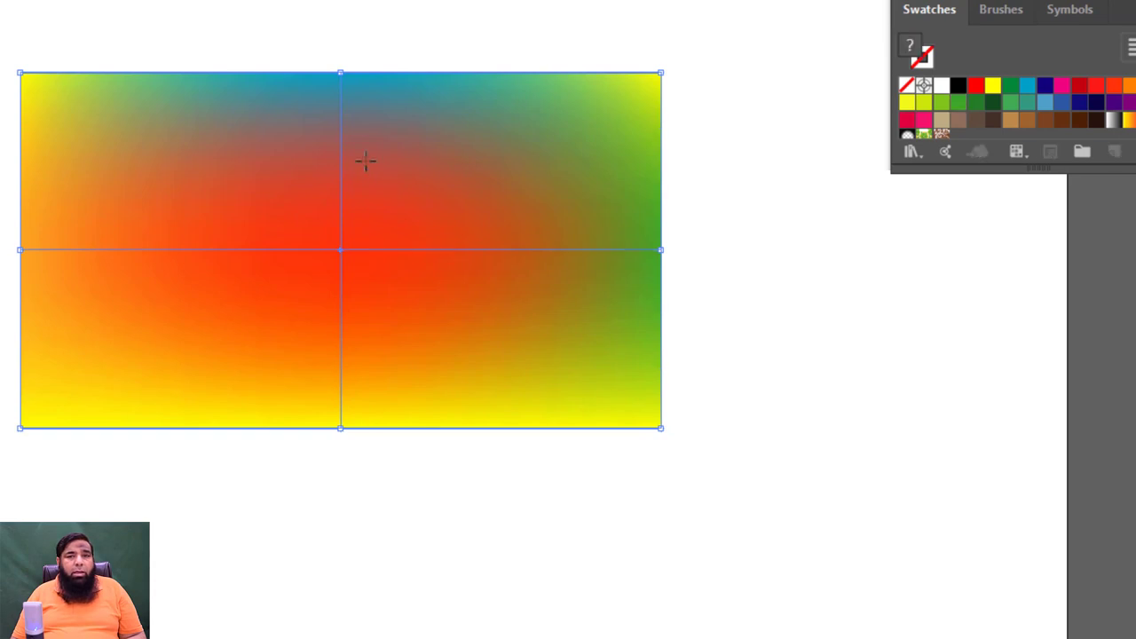
pyautogui.click(992, 87)
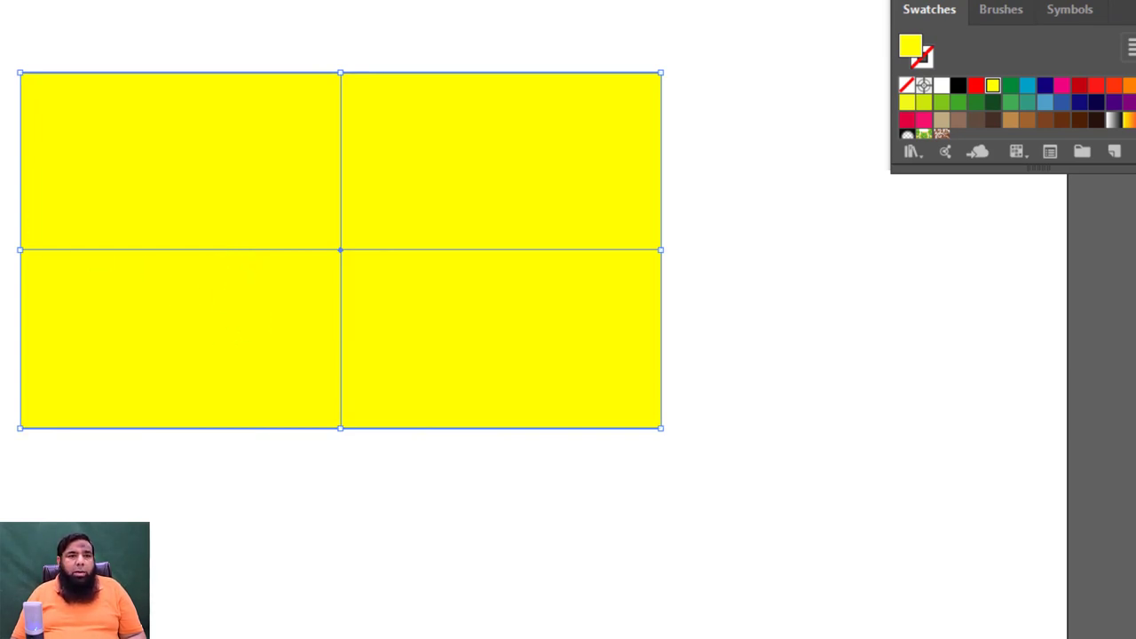
# Step: Add a mesh point in the lower right area, test blue on it, then undo the colour
pyautogui.press('u')
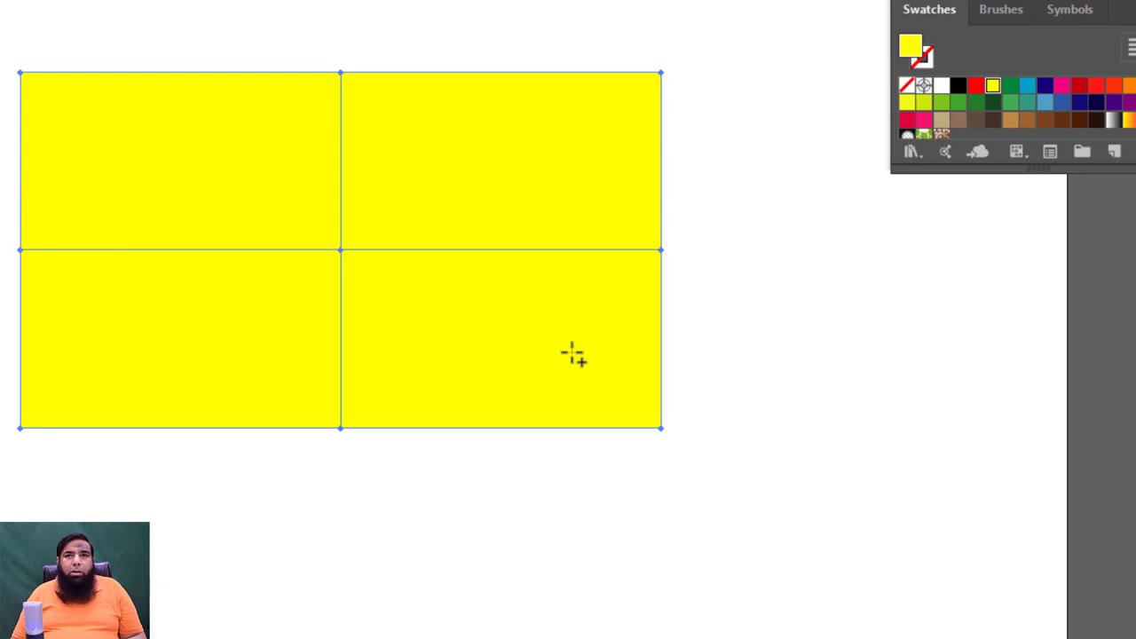
pyautogui.click(573, 353)
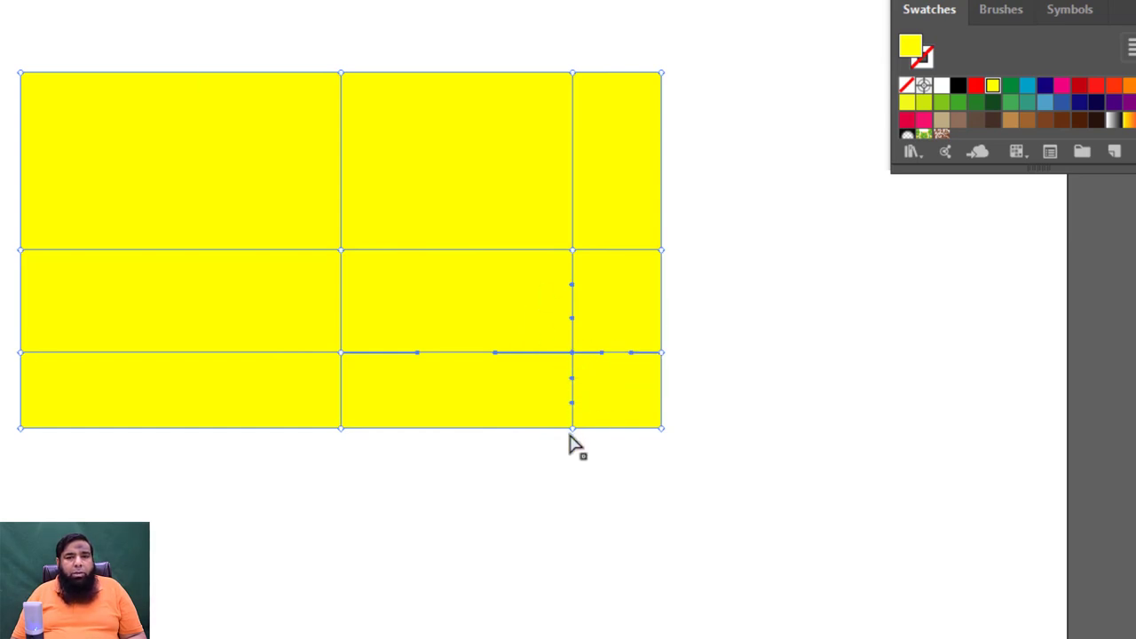
pyautogui.click(1025, 86)
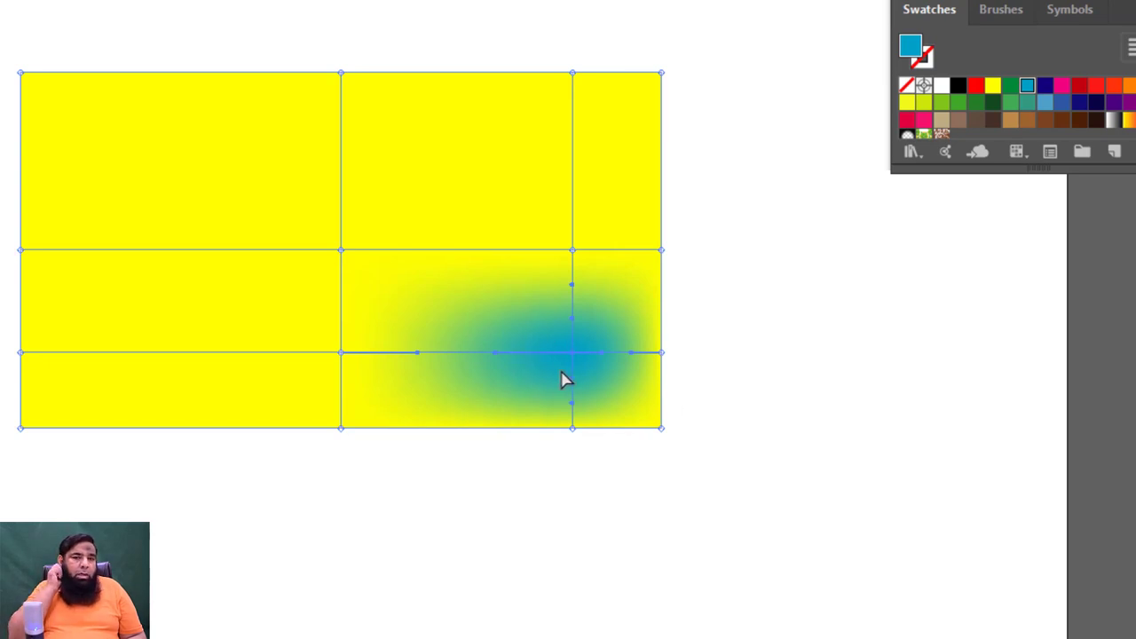
pyautogui.click(441, 367)
pyautogui.hotkey('ctrl', 'z')
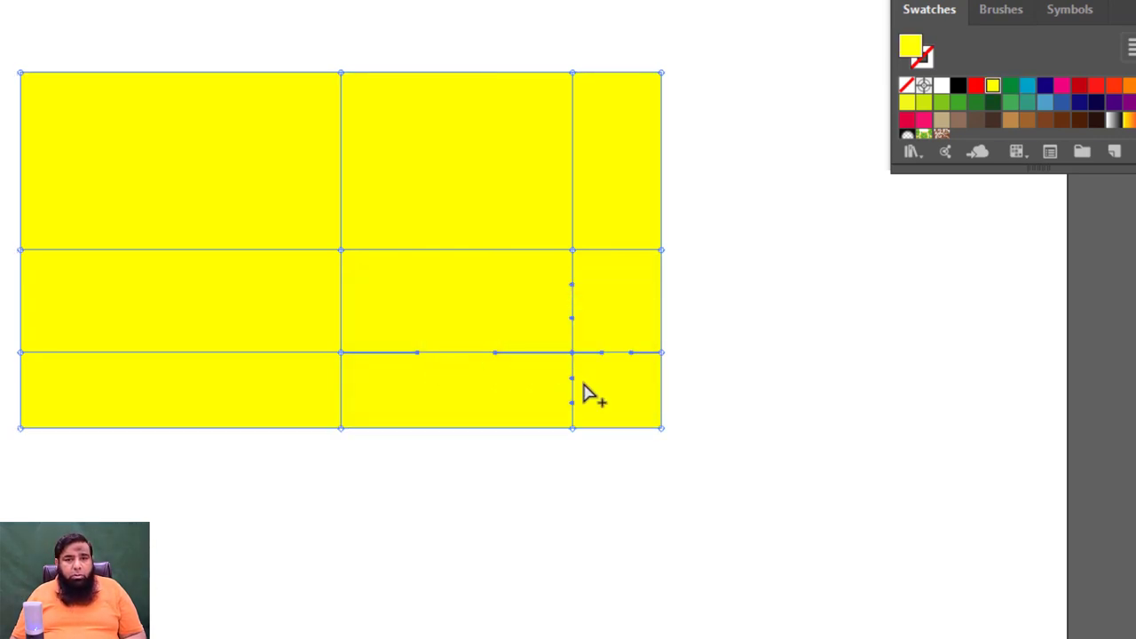
# Step: Try colouring the central mesh point blue, then undo it
pyautogui.scroll(2, 583, 392)
pyautogui.scroll(1, 583, 392)
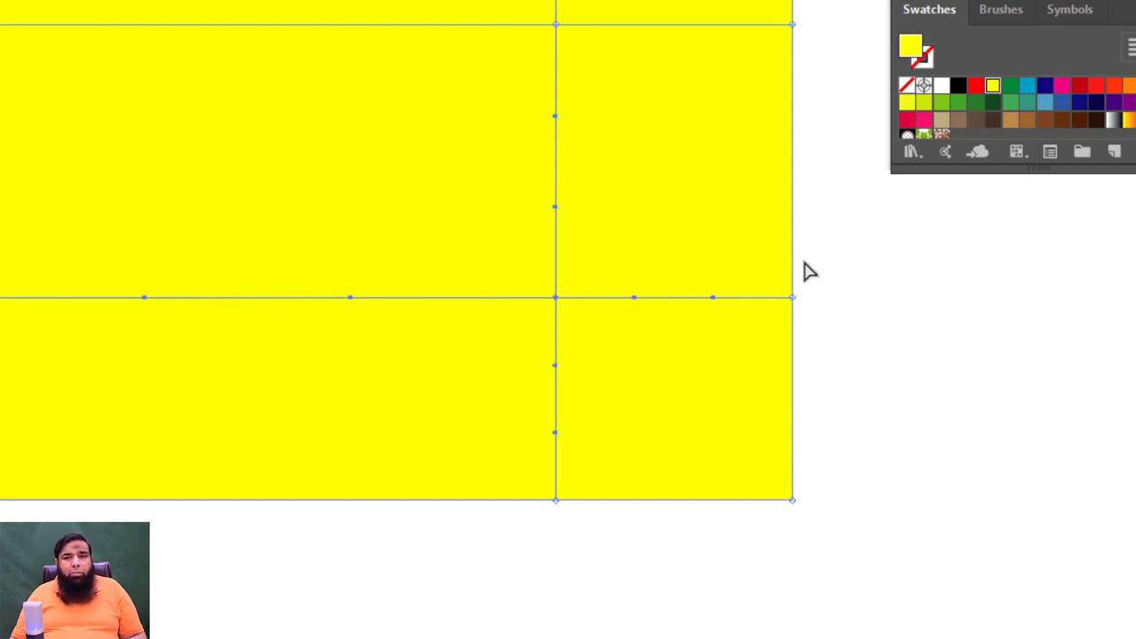
pyautogui.click(1045, 102)
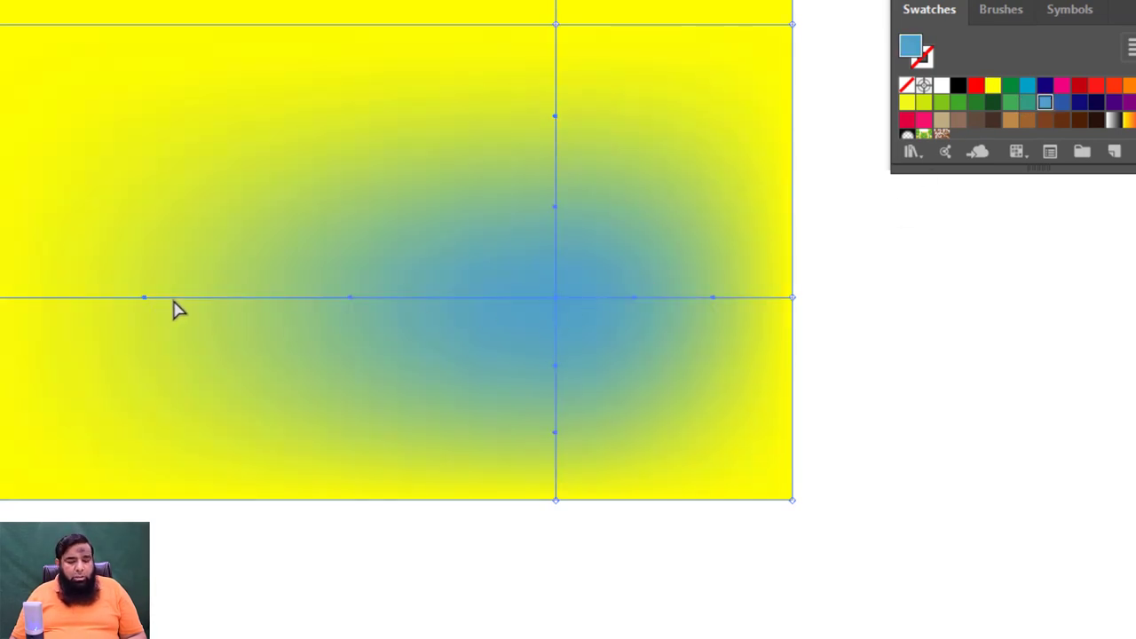
pyautogui.hotkey('ctrl', 'z')
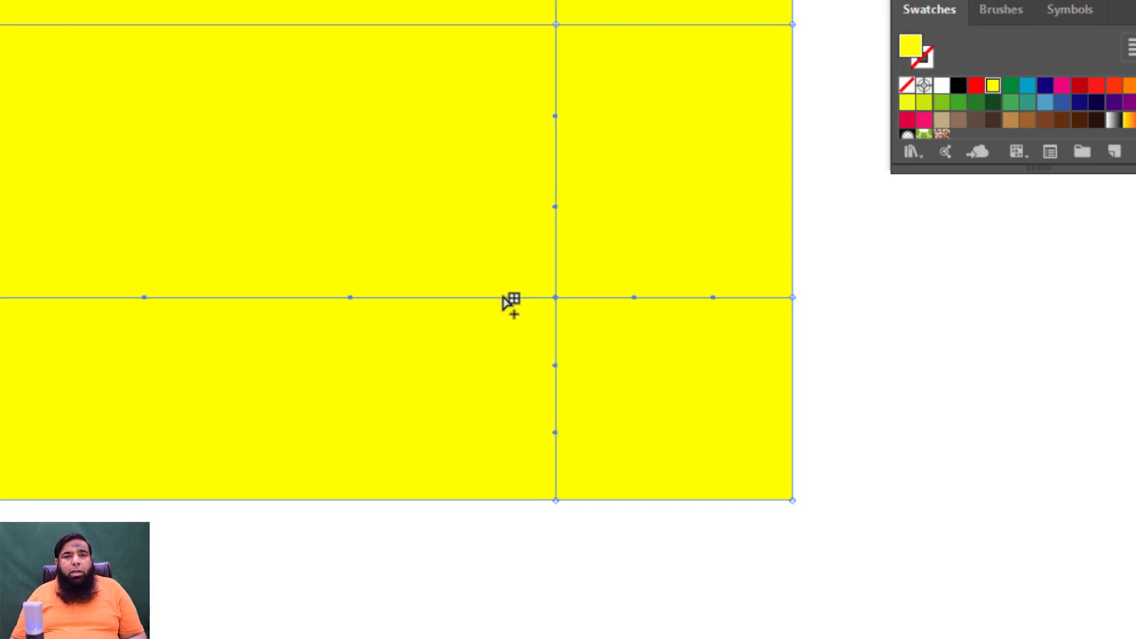
# Step: Add two vertical mesh lines and colour the middle point between them orange-red
pyautogui.click(495, 298)
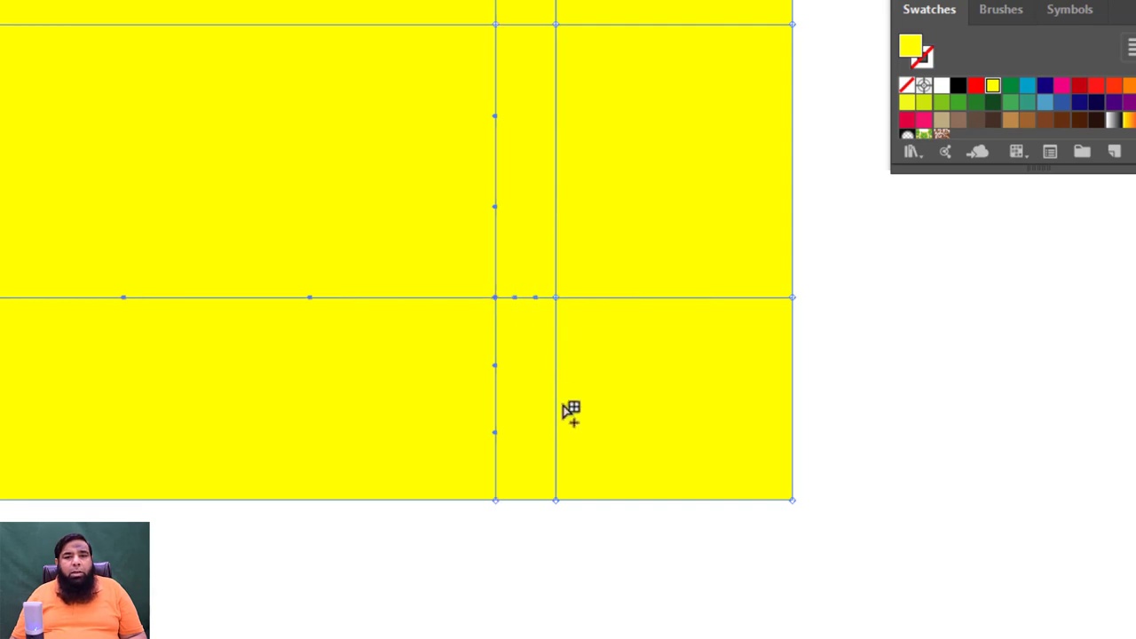
pyautogui.click(612, 297)
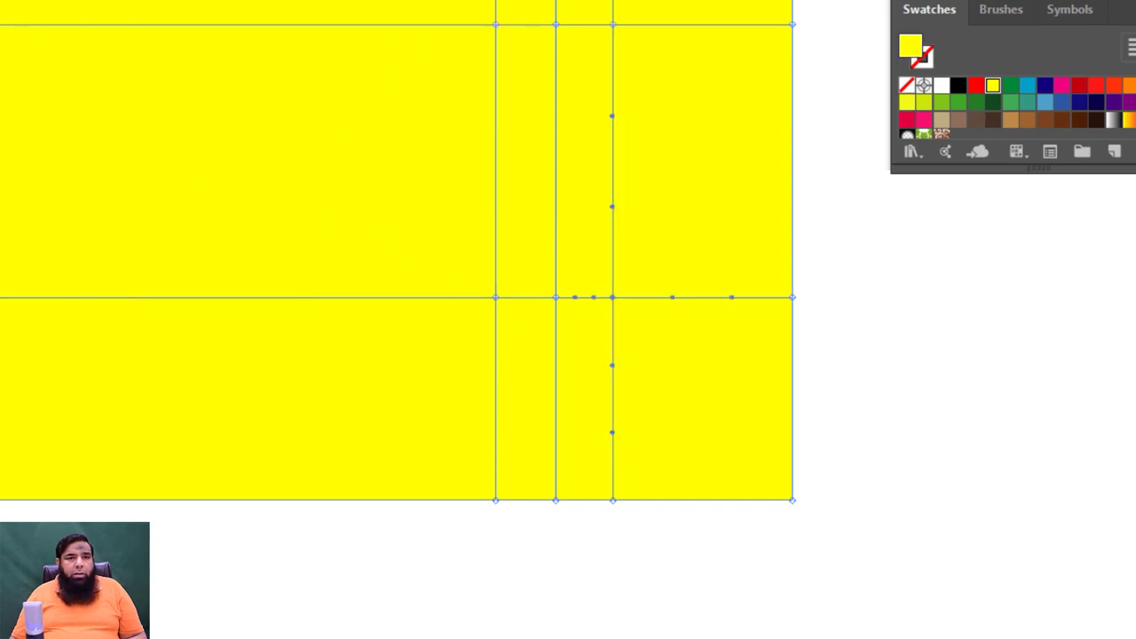
pyautogui.click(556, 299)
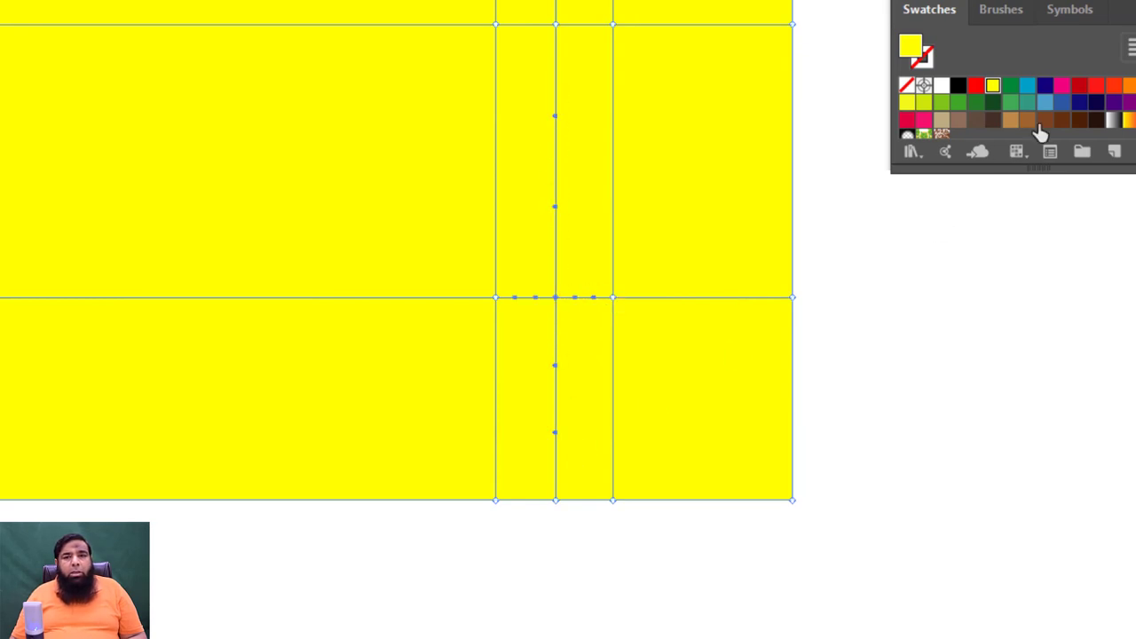
pyautogui.click(1113, 84)
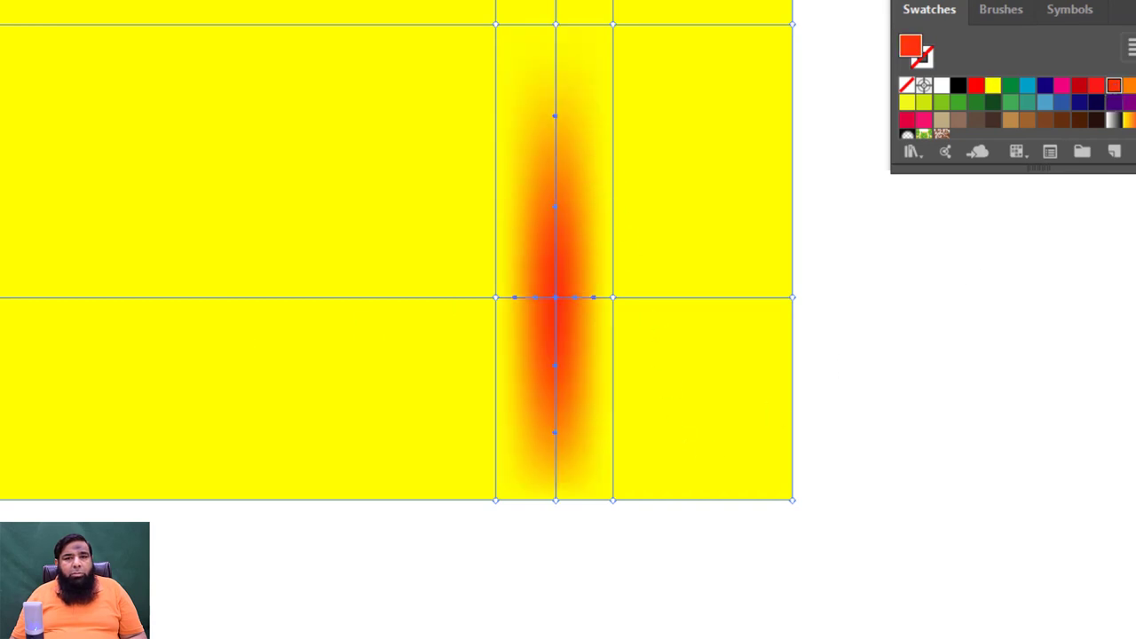
pyautogui.click(631, 545)
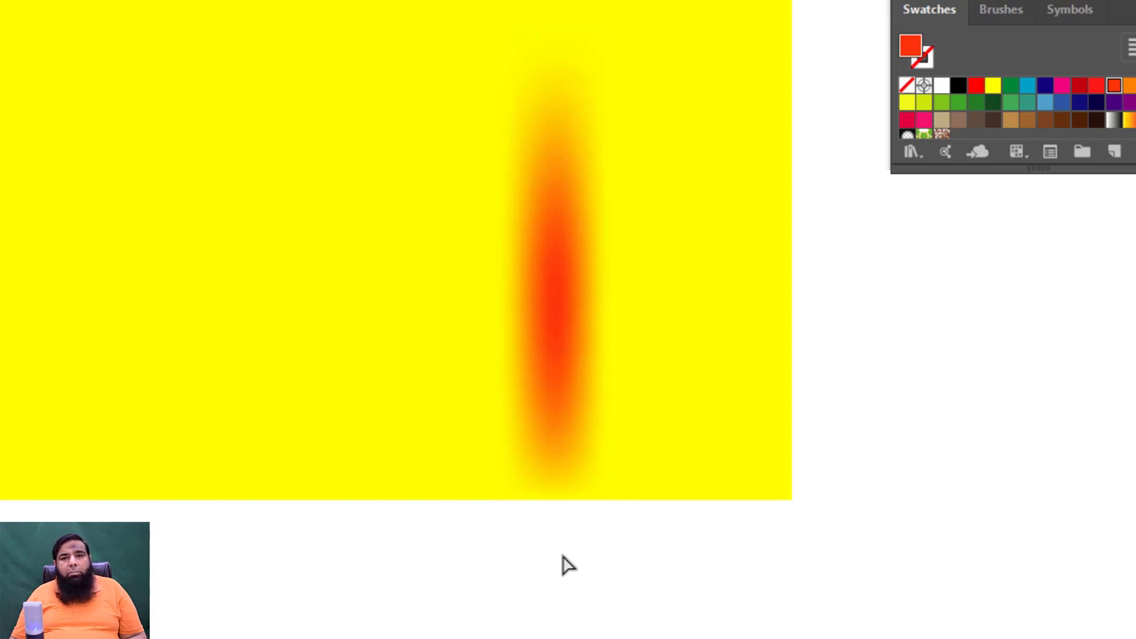
pyautogui.click(578, 367)
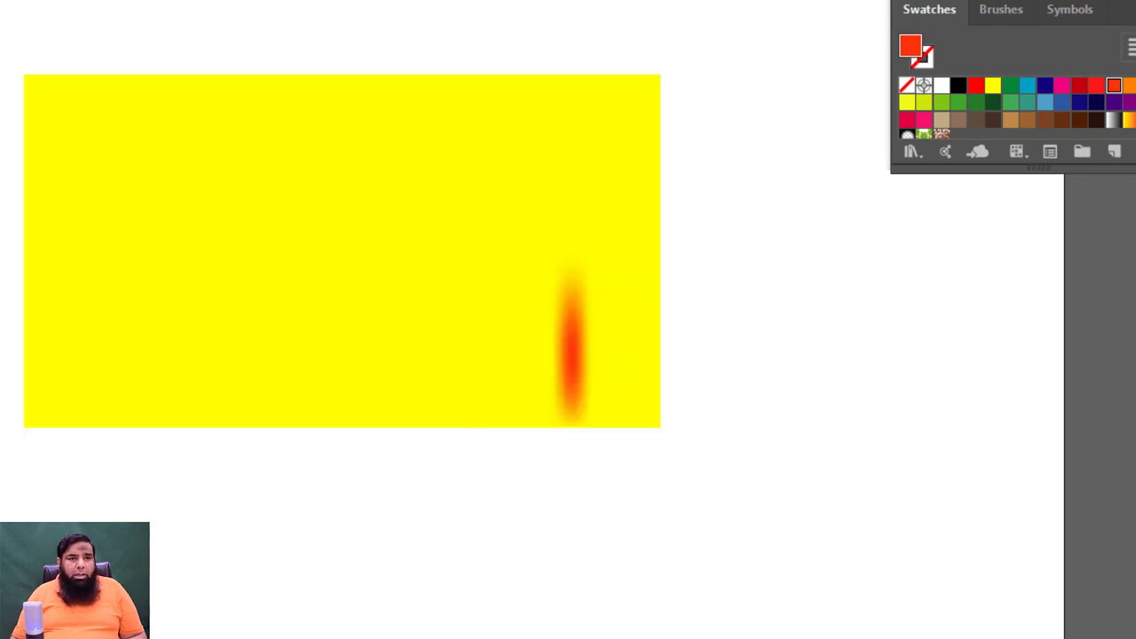
# Step: Add five orange-red mesh points scattered across the yellow rectangle
pyautogui.click(98, 114)
pyautogui.click(213, 165)
pyautogui.click(438, 206)
pyautogui.click(471, 329)
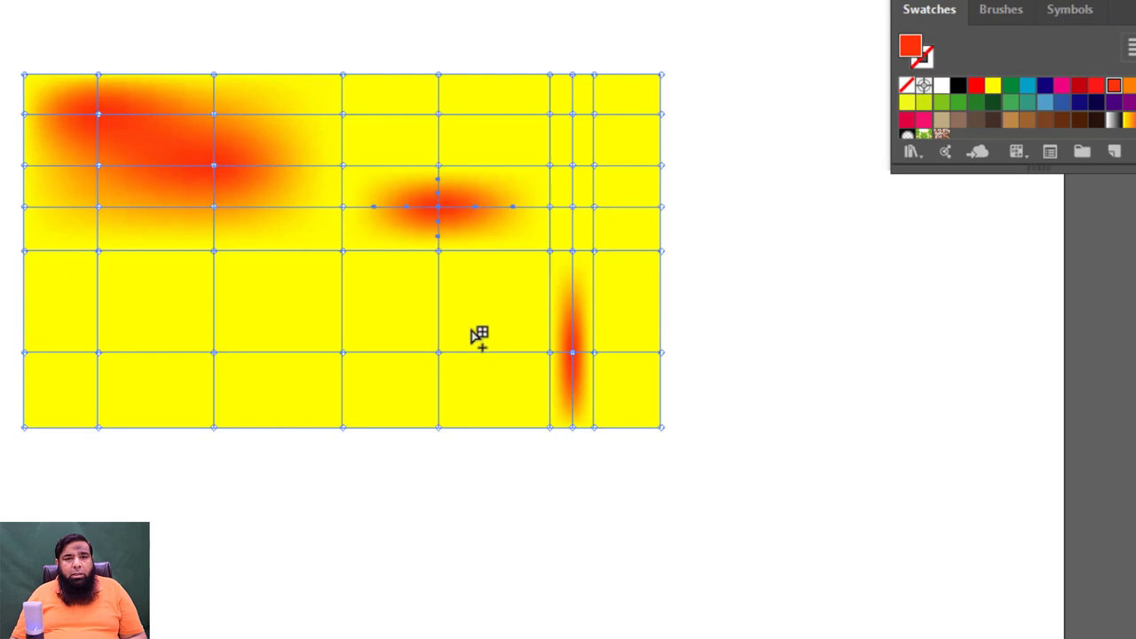
pyautogui.click(247, 296)
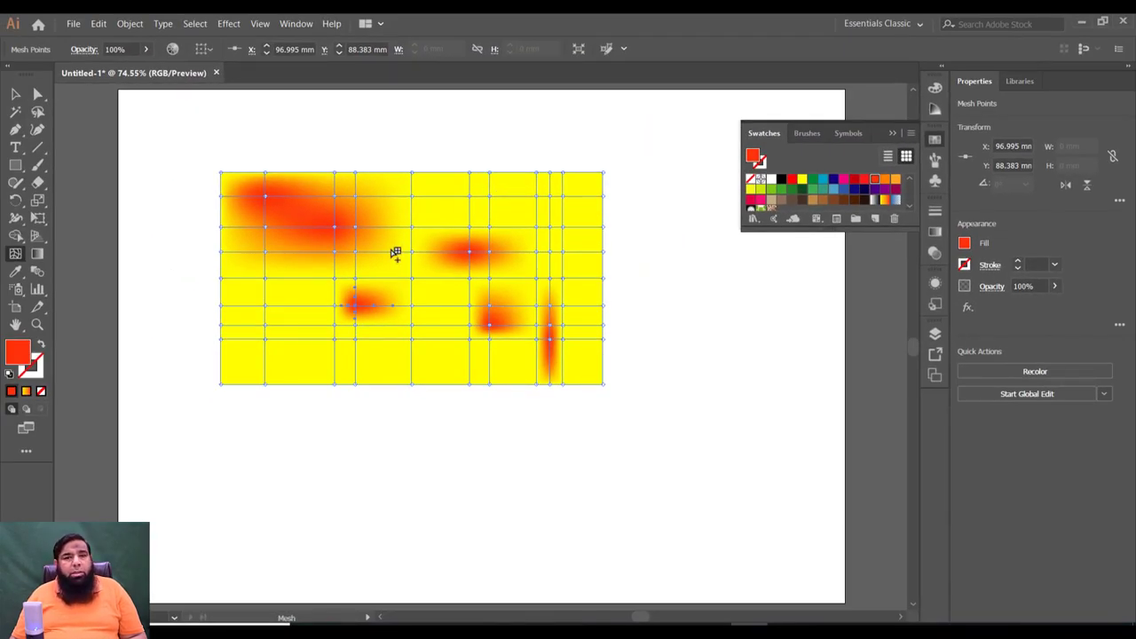
pyautogui.click(15, 93)
# Step: Delete the yellow mesh rectangle and draw a red circle, zooming in to frame it
pyautogui.moveTo(203, 151)
pyautogui.mouseDown()
pyautogui.moveTo(406, 327)
pyautogui.moveTo(628, 399)
pyautogui.mouseUp()
pyautogui.press('a')
pyautogui.press('Delete')
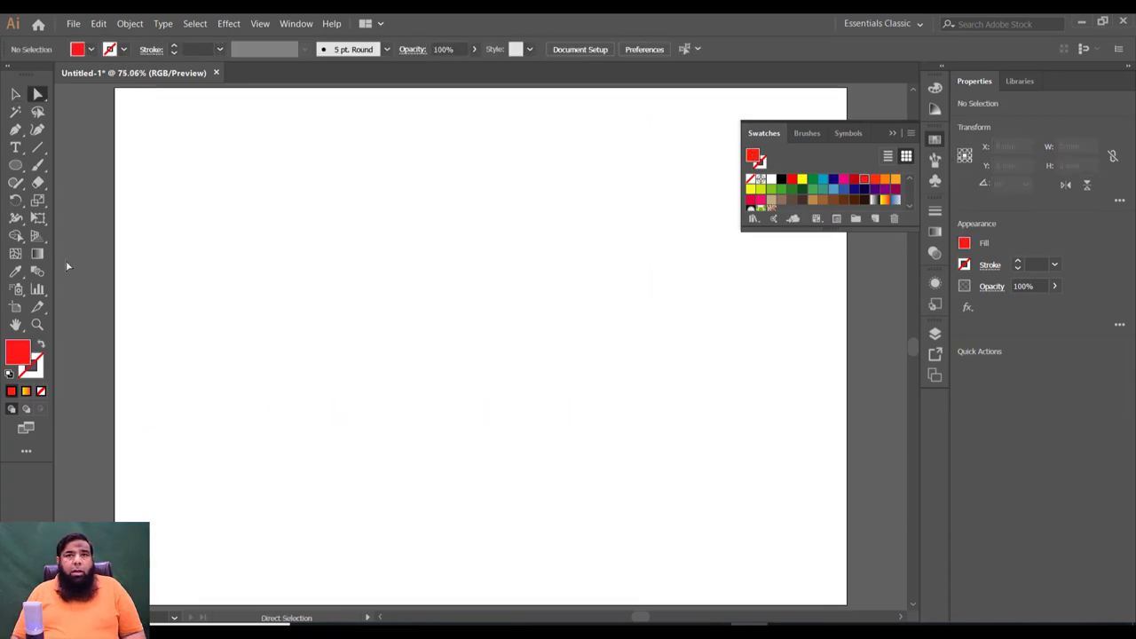
pyautogui.click(17, 166)
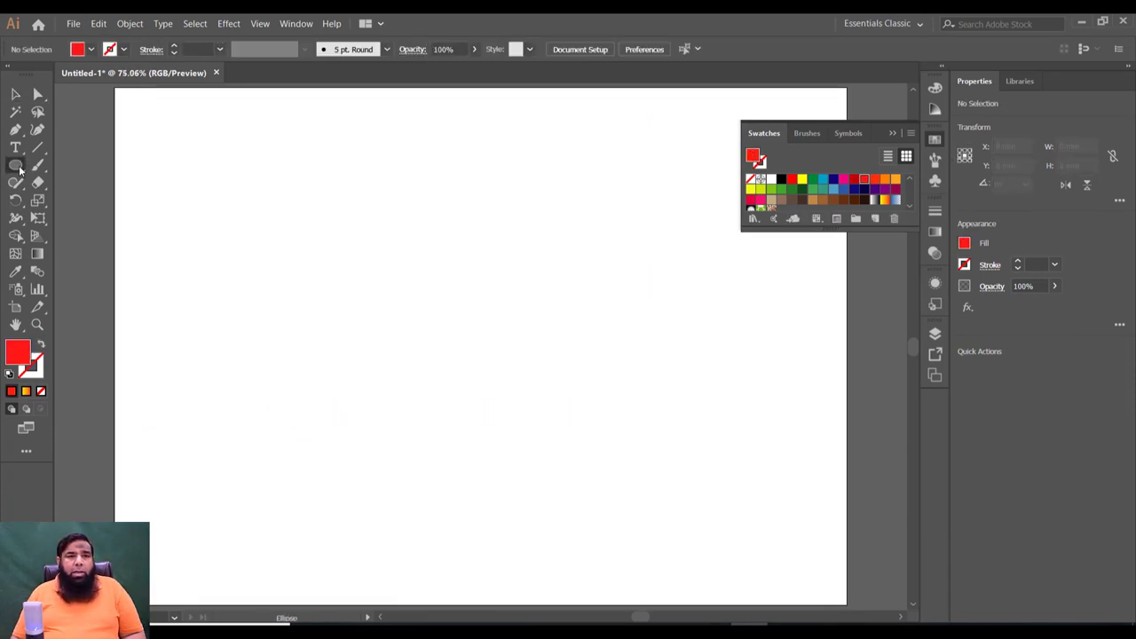
pyautogui.moveTo(308, 238); pyautogui.dragTo(412, 362)
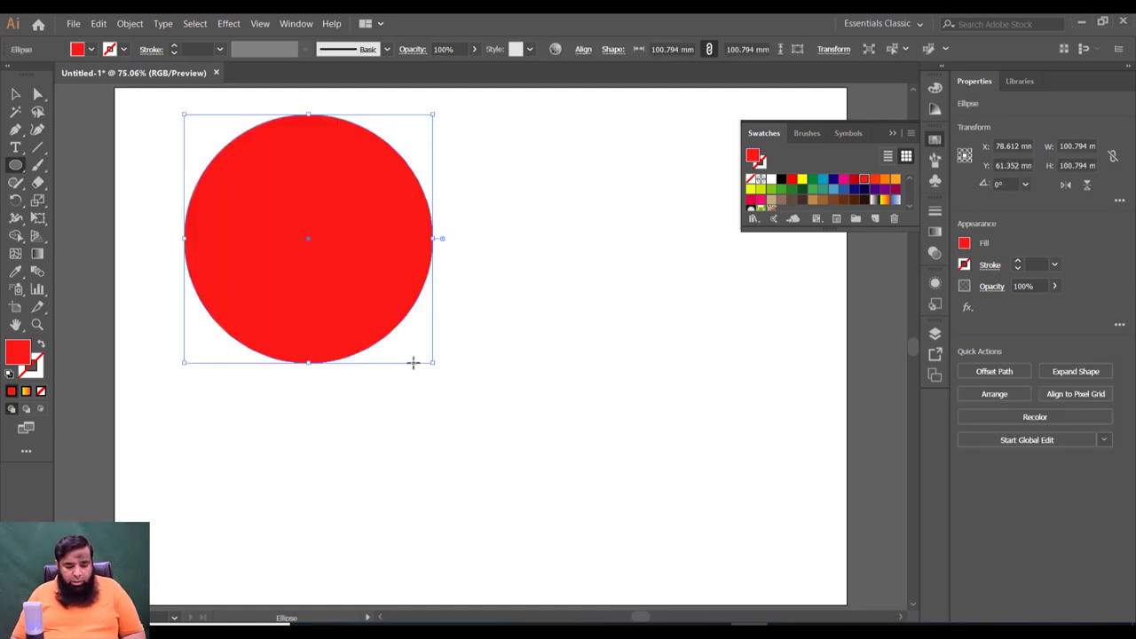
pyautogui.scroll(2, 328, 318)
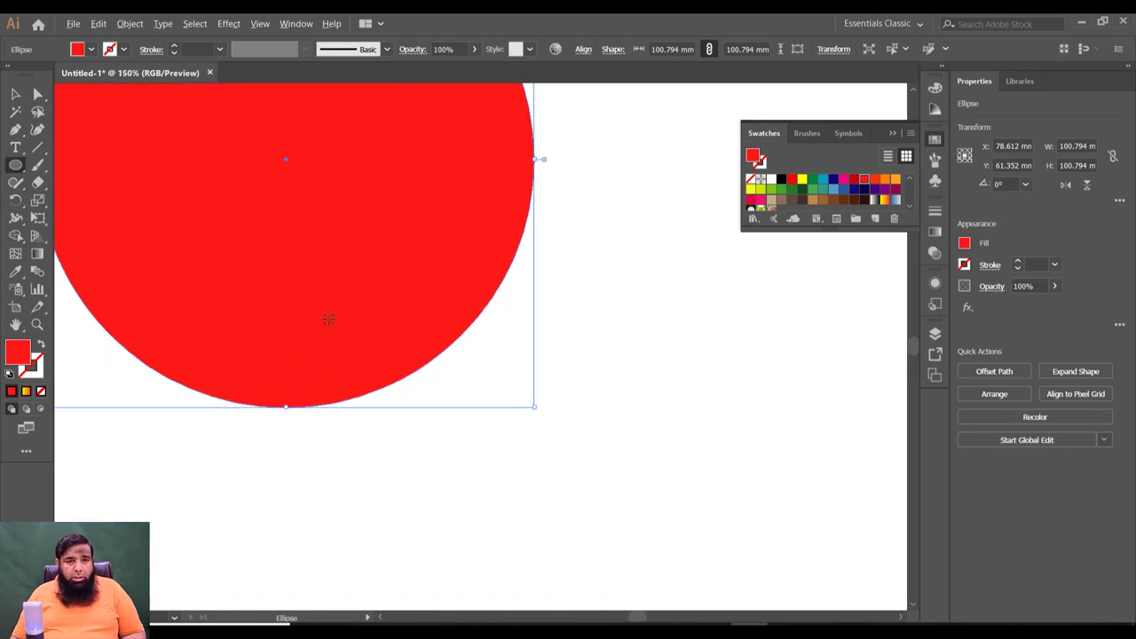
pyautogui.moveTo(328, 318); pyautogui.dragTo(420, 500)
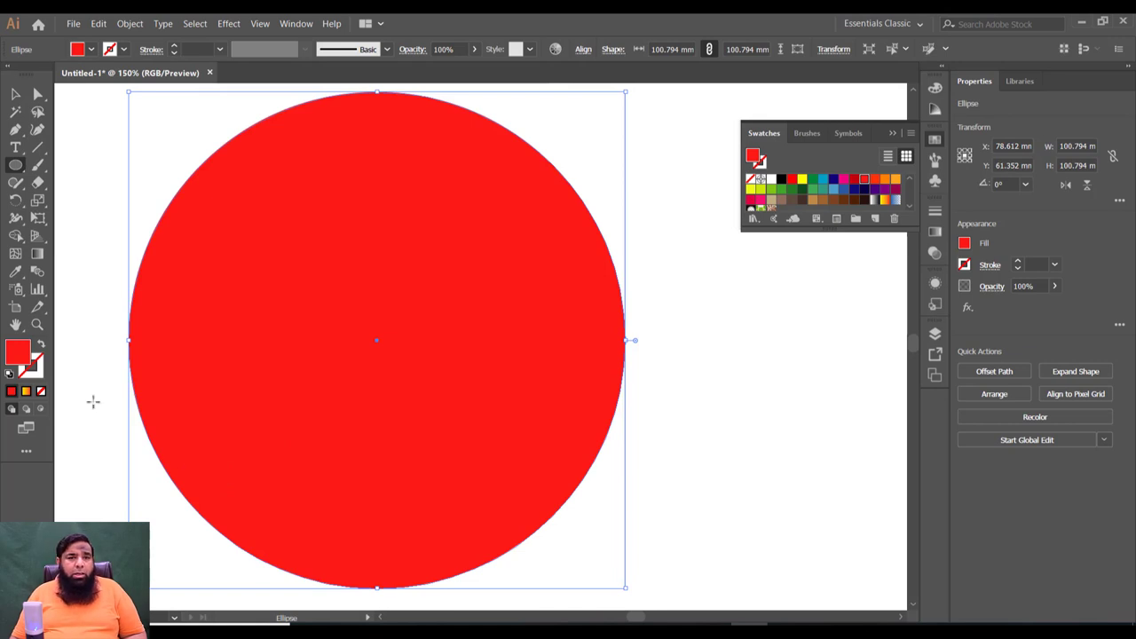
# Step: Turn the circle into a mesh with four vertical and four horizontal lines around its centre
pyautogui.click(15, 255)
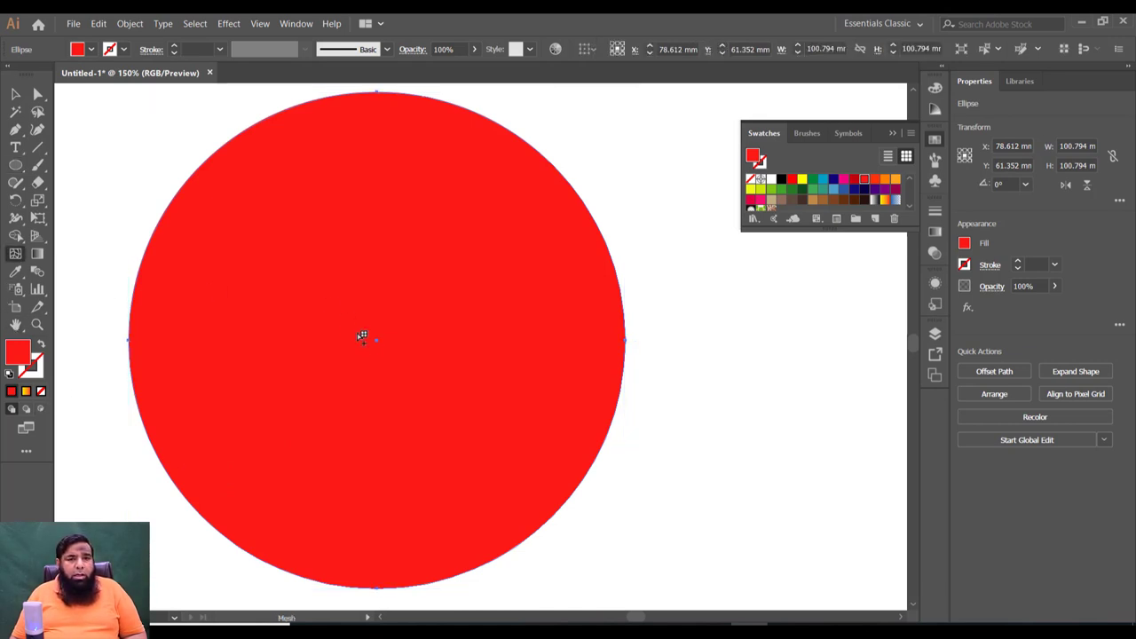
pyautogui.click(377, 341)
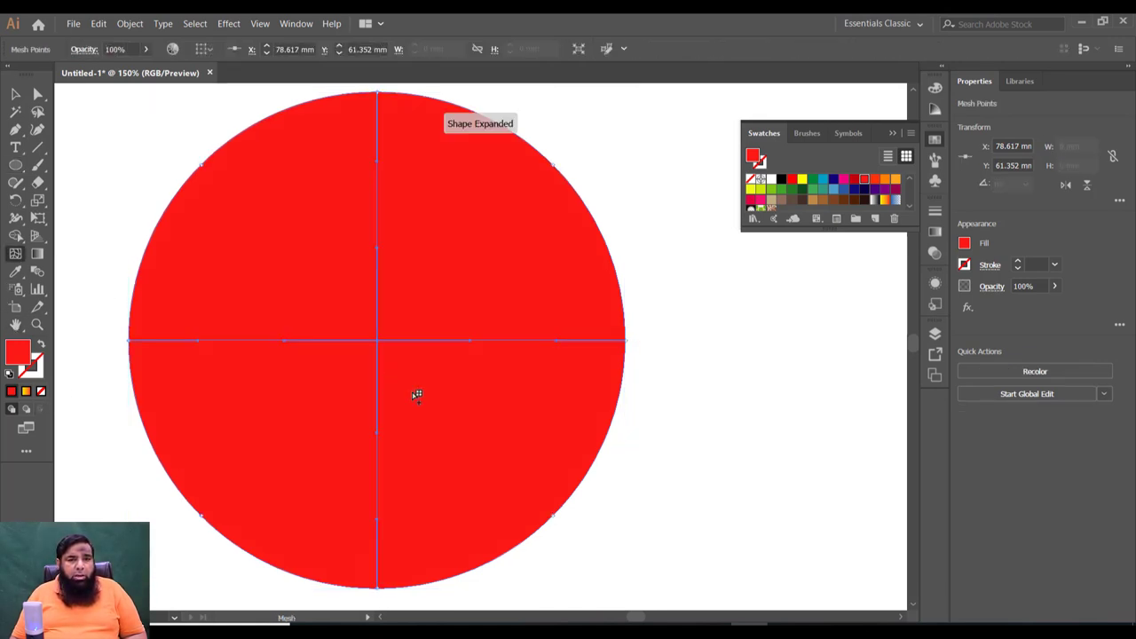
pyautogui.click(466, 341)
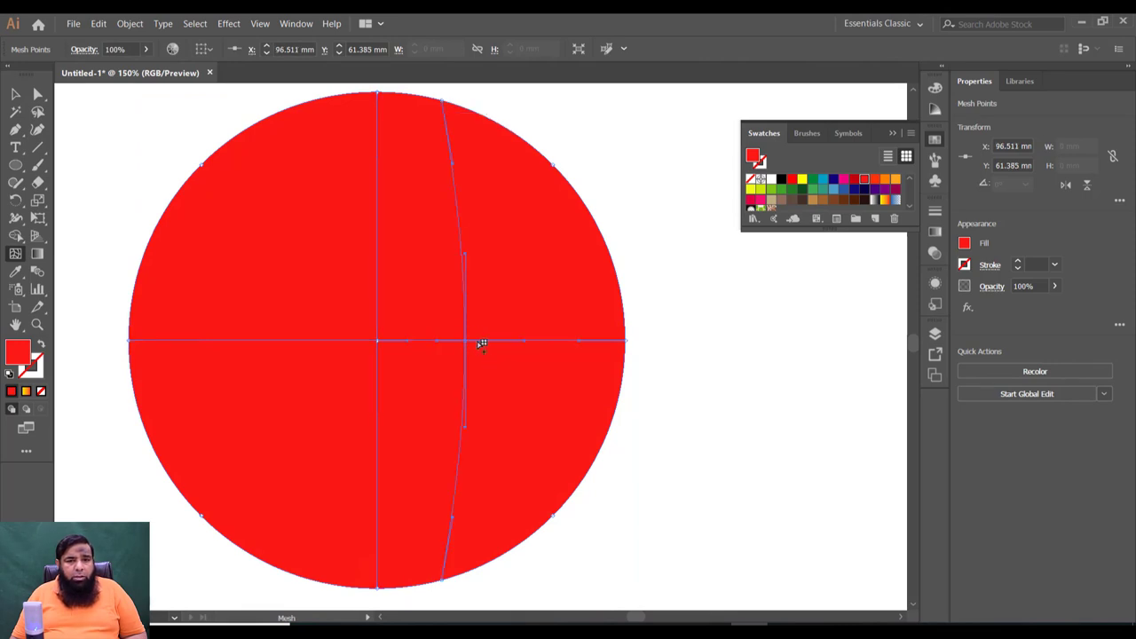
pyautogui.click(564, 341)
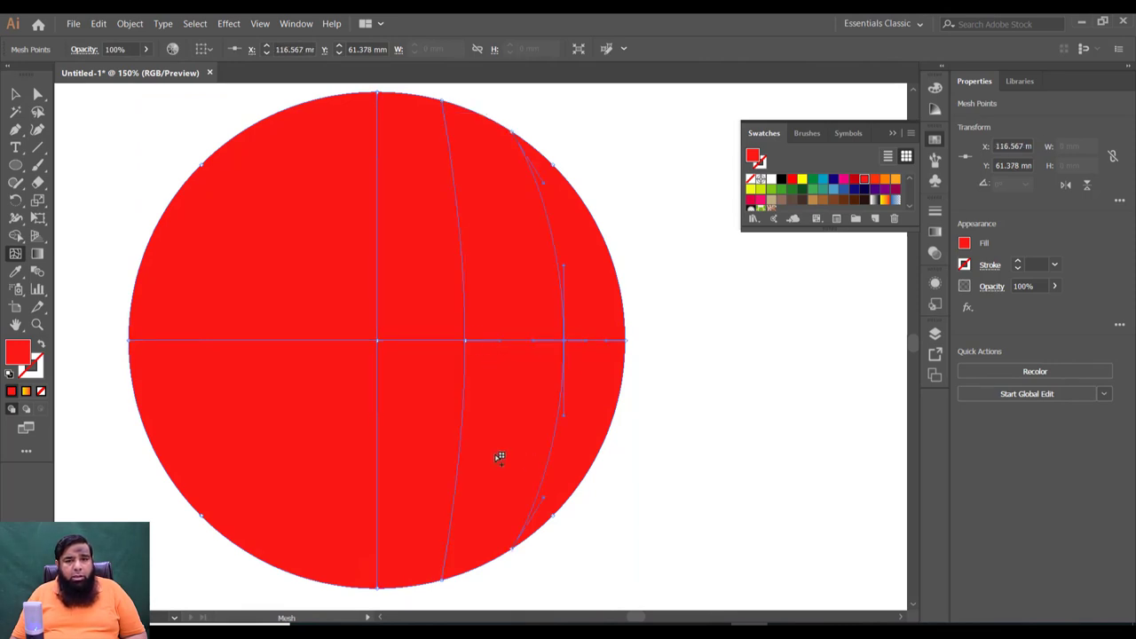
pyautogui.click(285, 342)
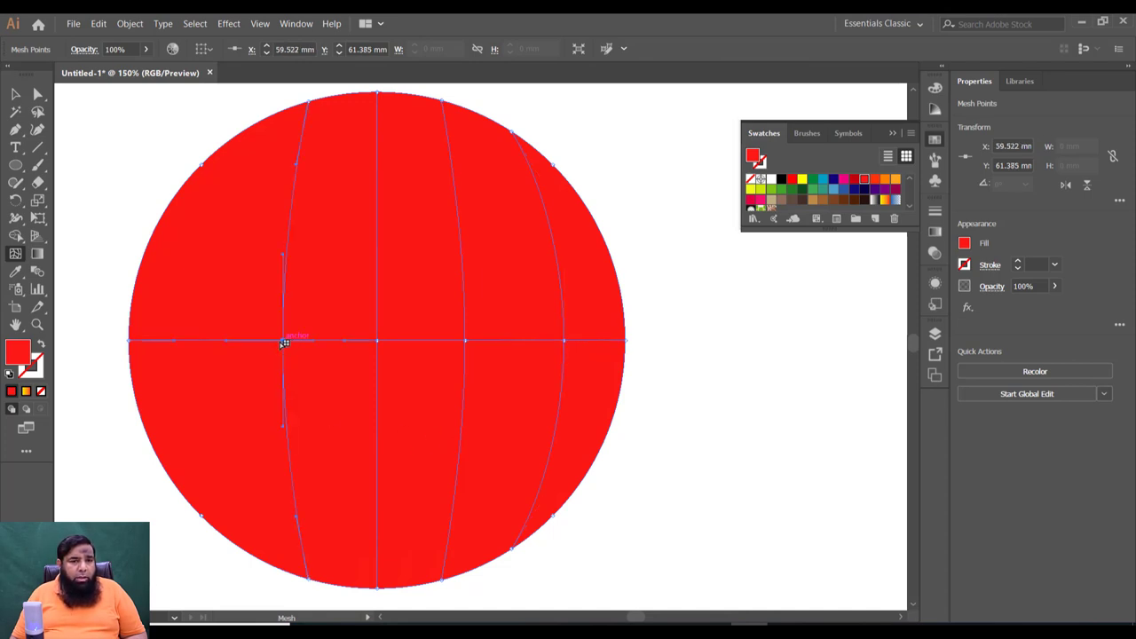
pyautogui.click(193, 341)
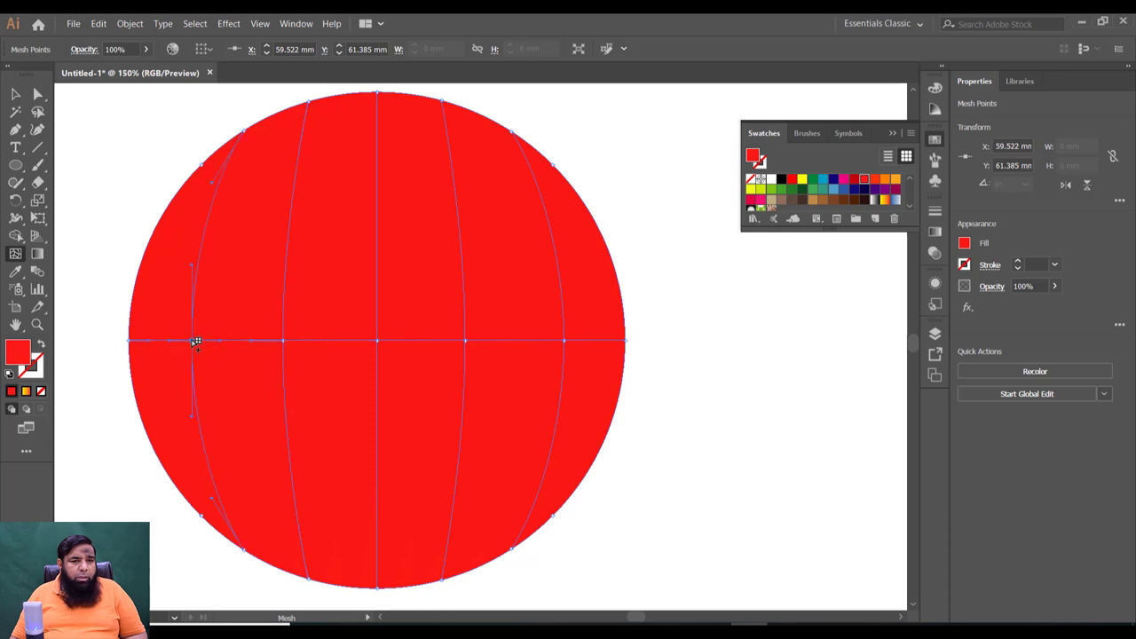
pyautogui.click(380, 262)
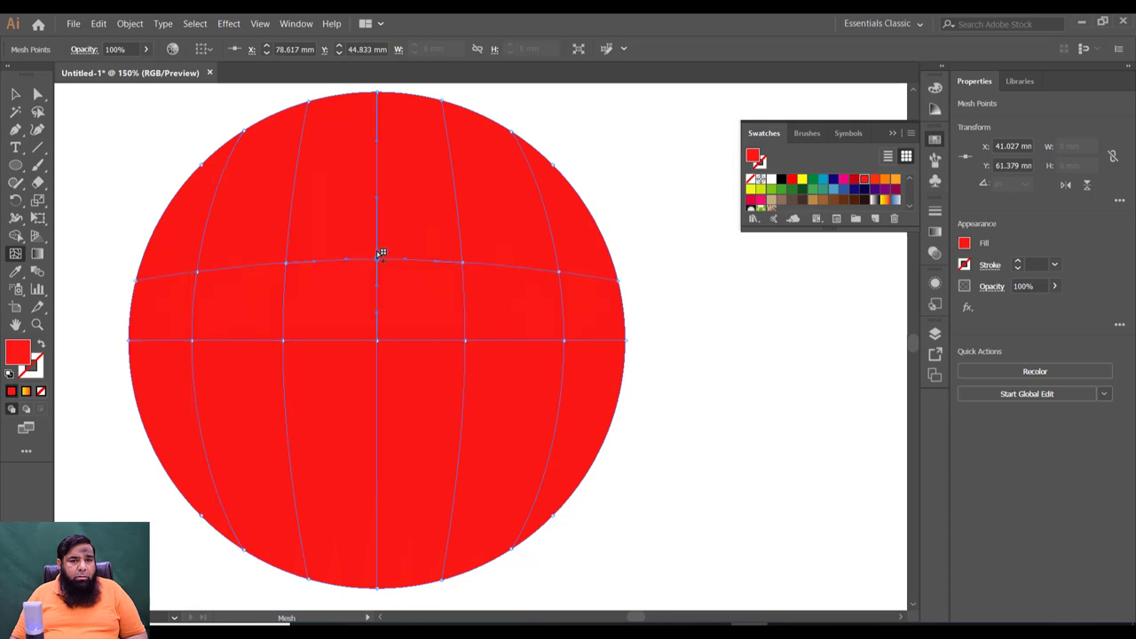
pyautogui.click(380, 173)
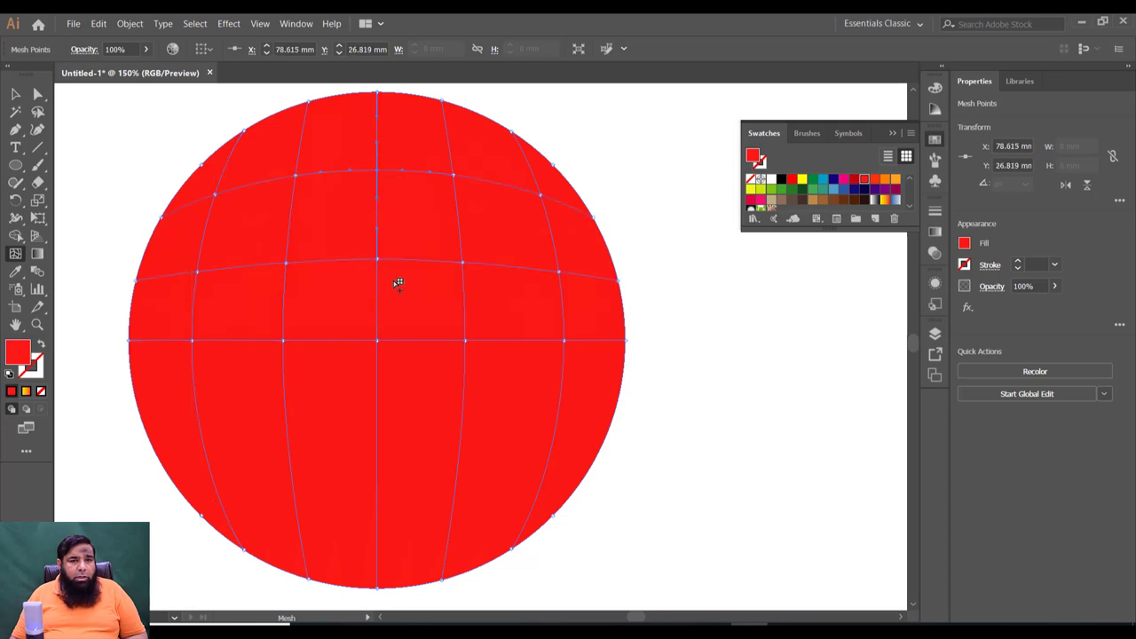
pyautogui.click(378, 420)
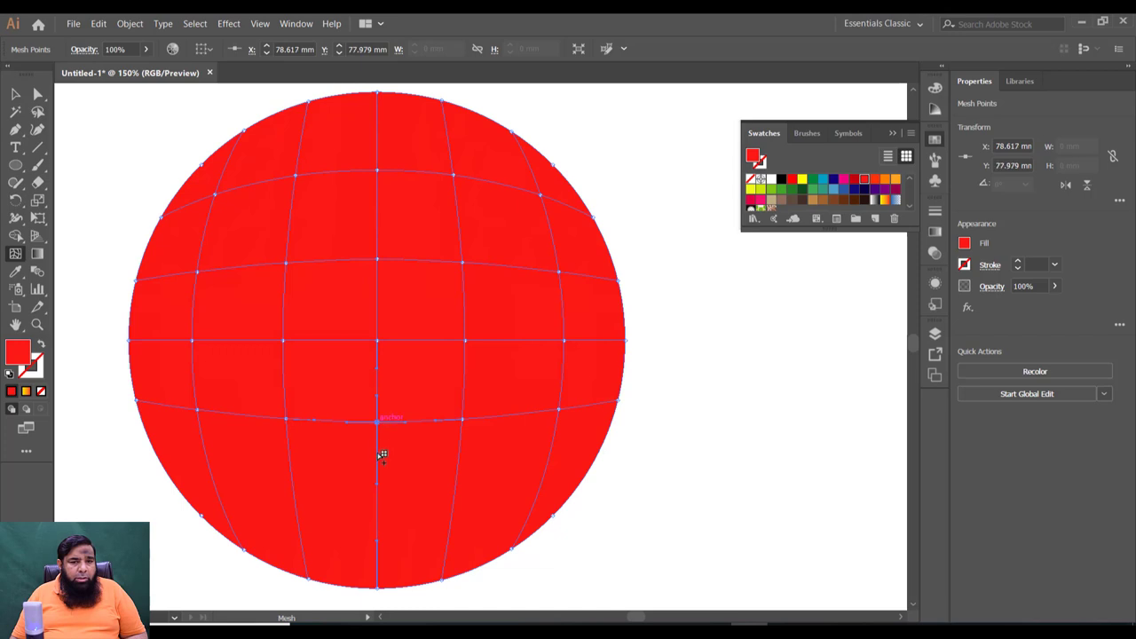
pyautogui.click(379, 519)
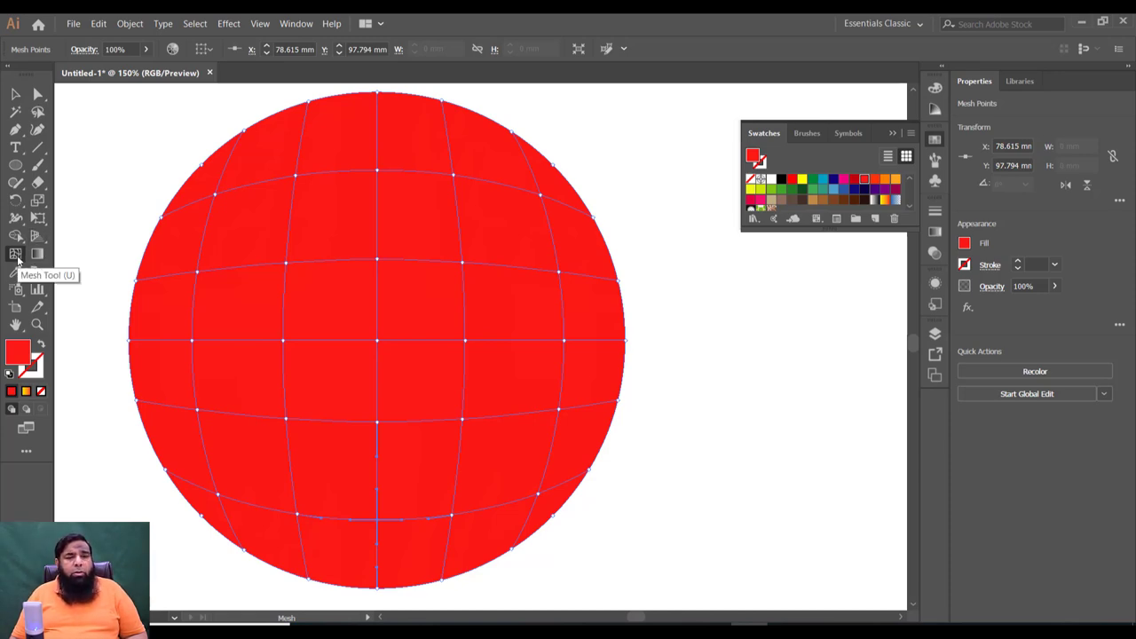
# Step: Drag four mesh points near the circle's corners to bend the grid lines
pyautogui.click(16, 254)
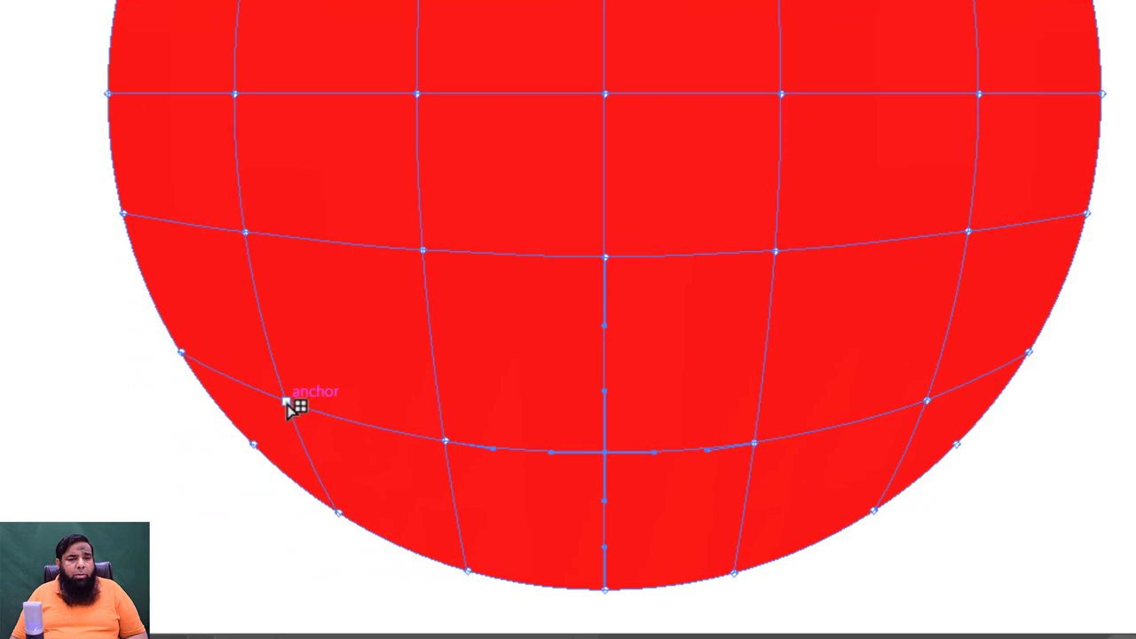
pyautogui.moveTo(287, 401); pyautogui.dragTo(296, 388)
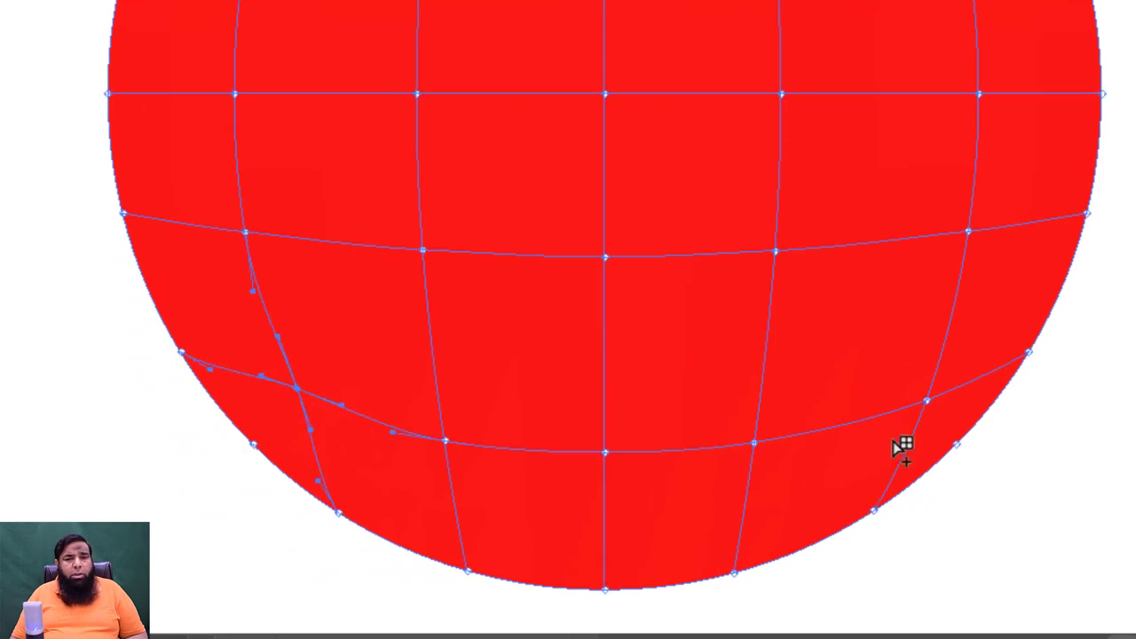
pyautogui.moveTo(926, 400); pyautogui.dragTo(914, 375)
pyautogui.moveTo(898, 248); pyautogui.dragTo(886, 269)
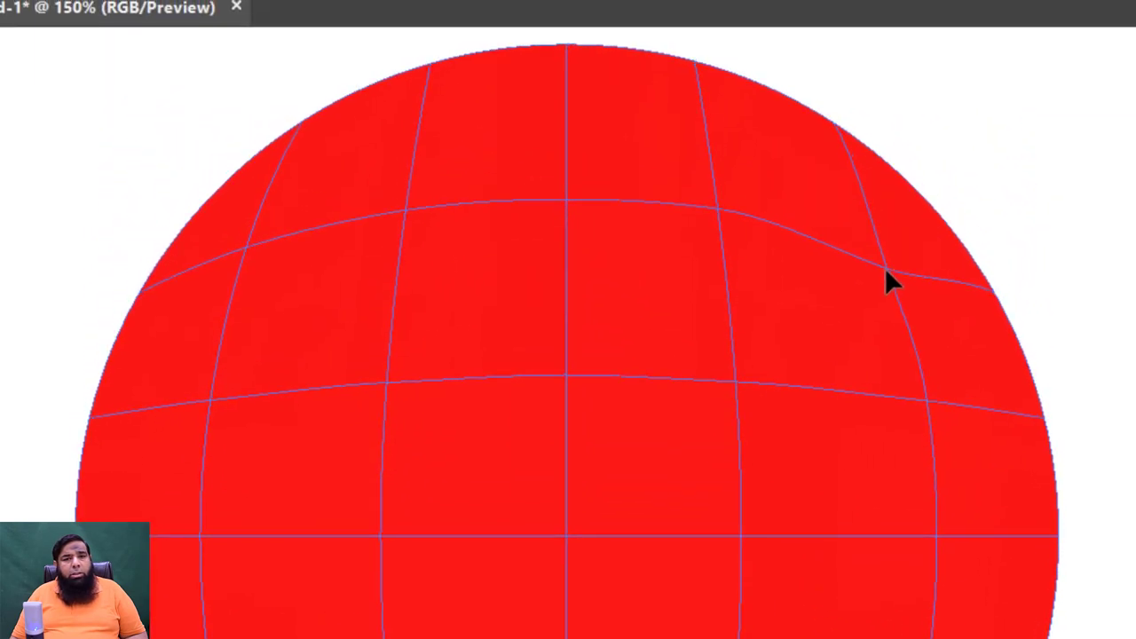
pyautogui.moveTo(248, 247); pyautogui.dragTo(262, 258)
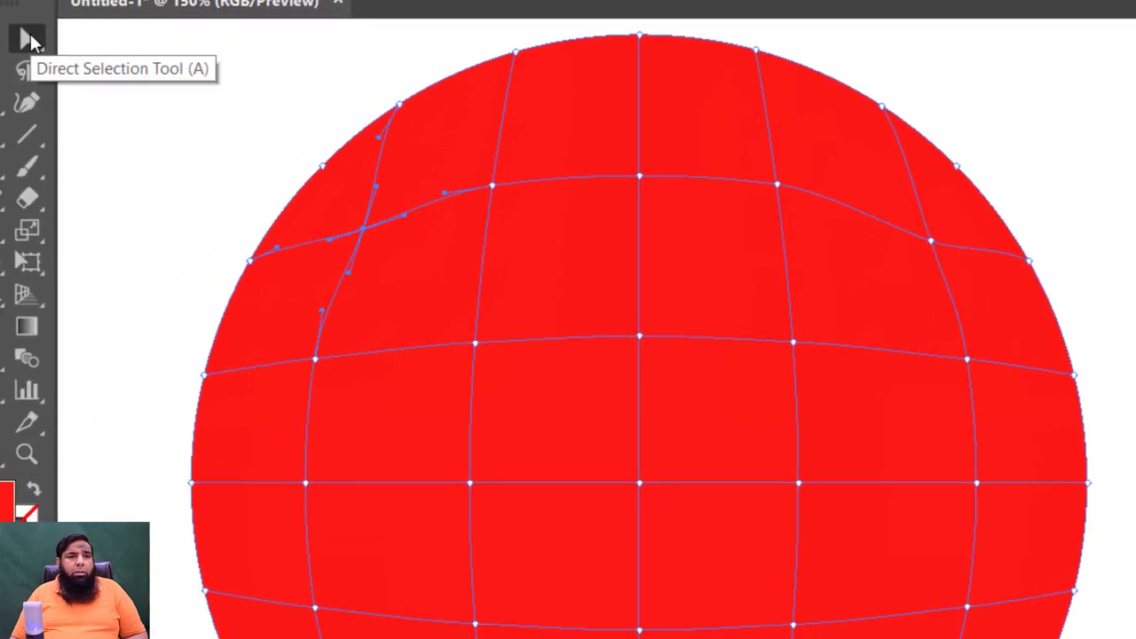
# Step: Select five anchors along the circle's upper and right rim with Direct Selection
pyautogui.click(28, 38)
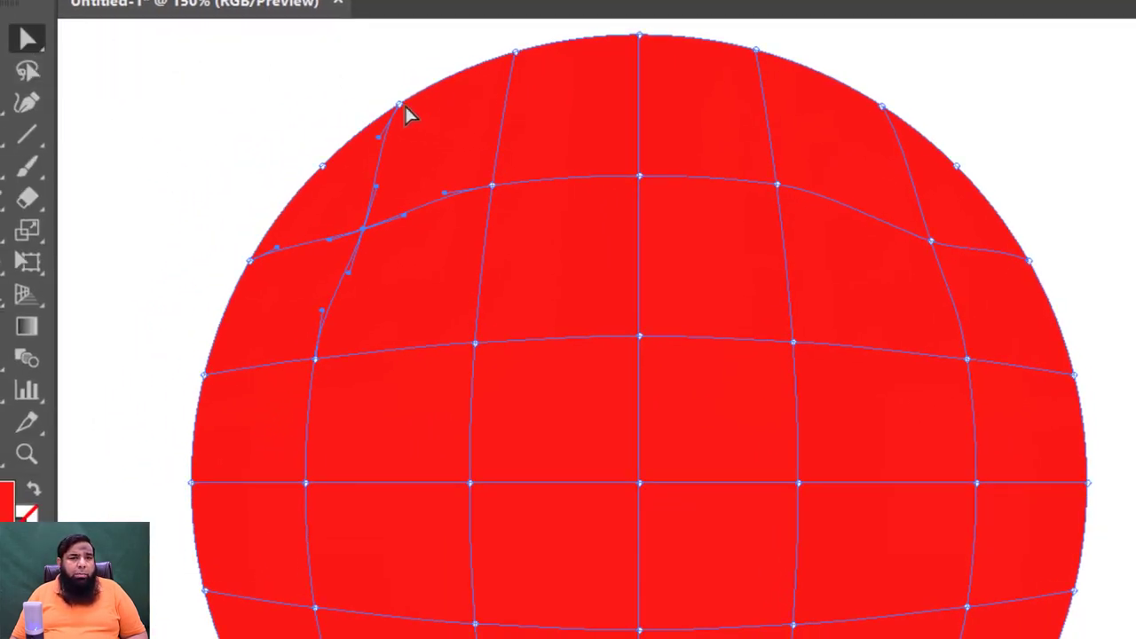
pyautogui.click(401, 105)
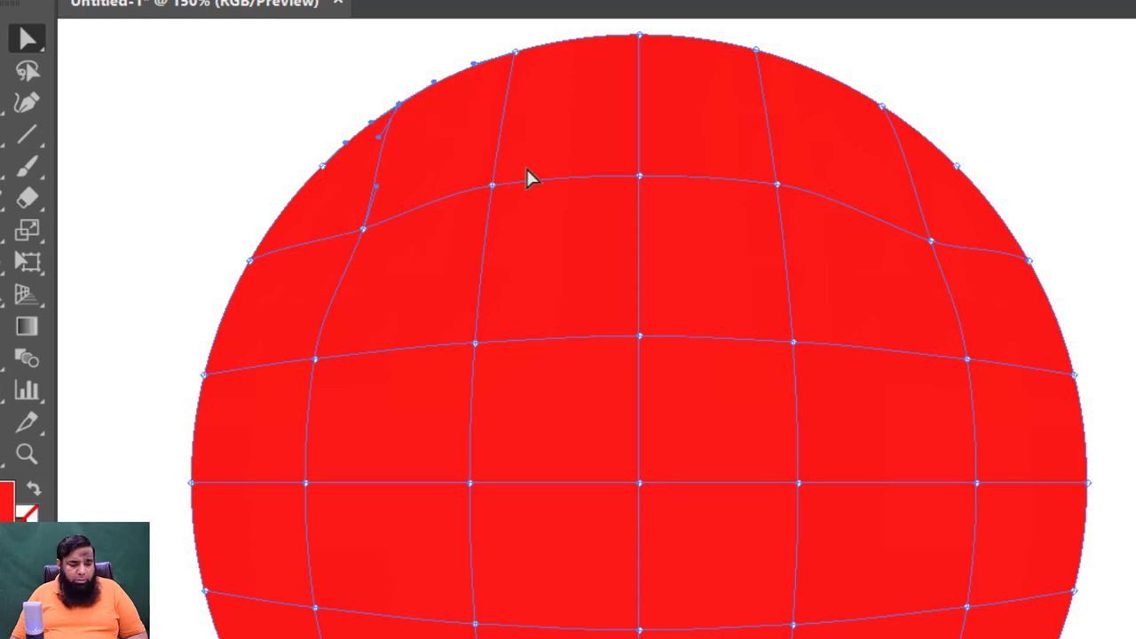
pyautogui.click(516, 53)
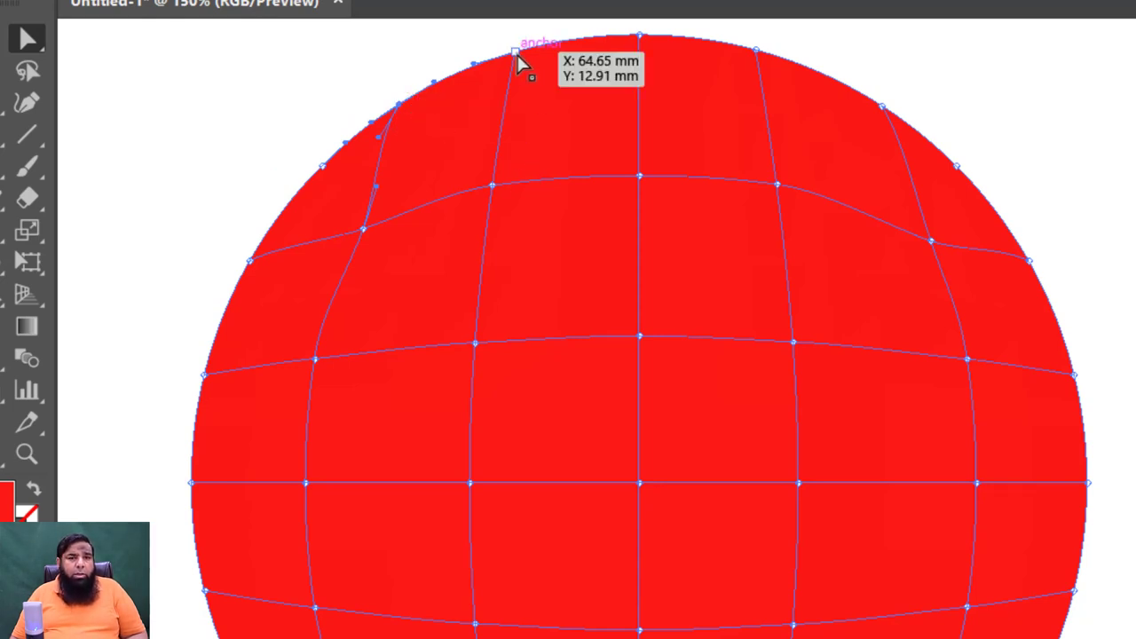
pyautogui.keyDown('shift'); pyautogui.click(639, 36); pyautogui.keyUp('shift')
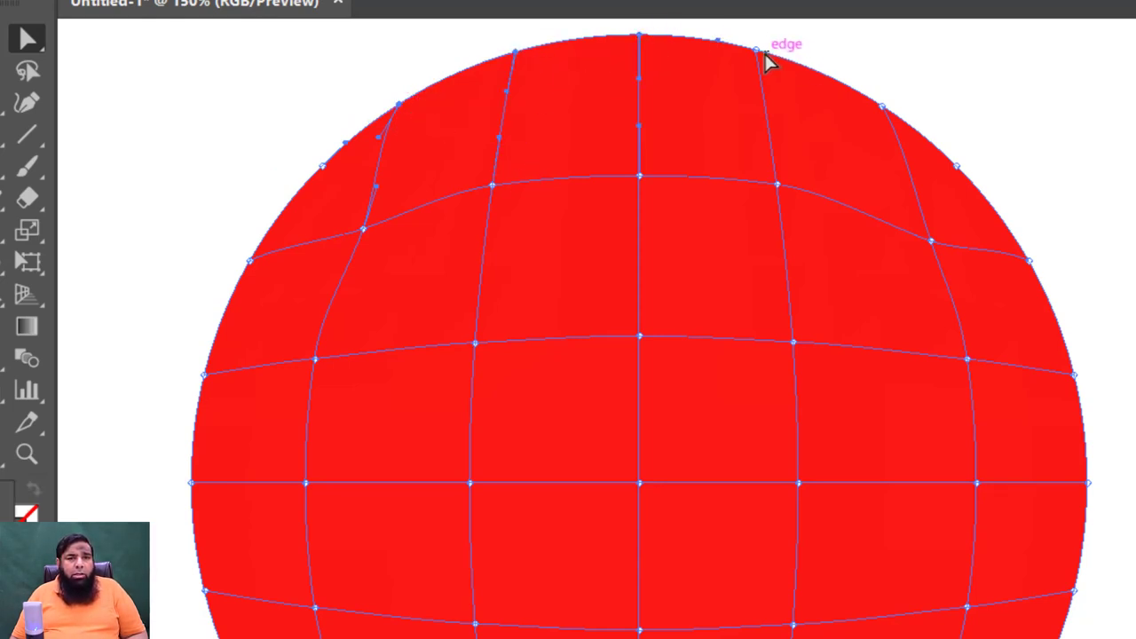
pyautogui.keyDown('shift'); pyautogui.click(882, 107); pyautogui.keyUp('shift')
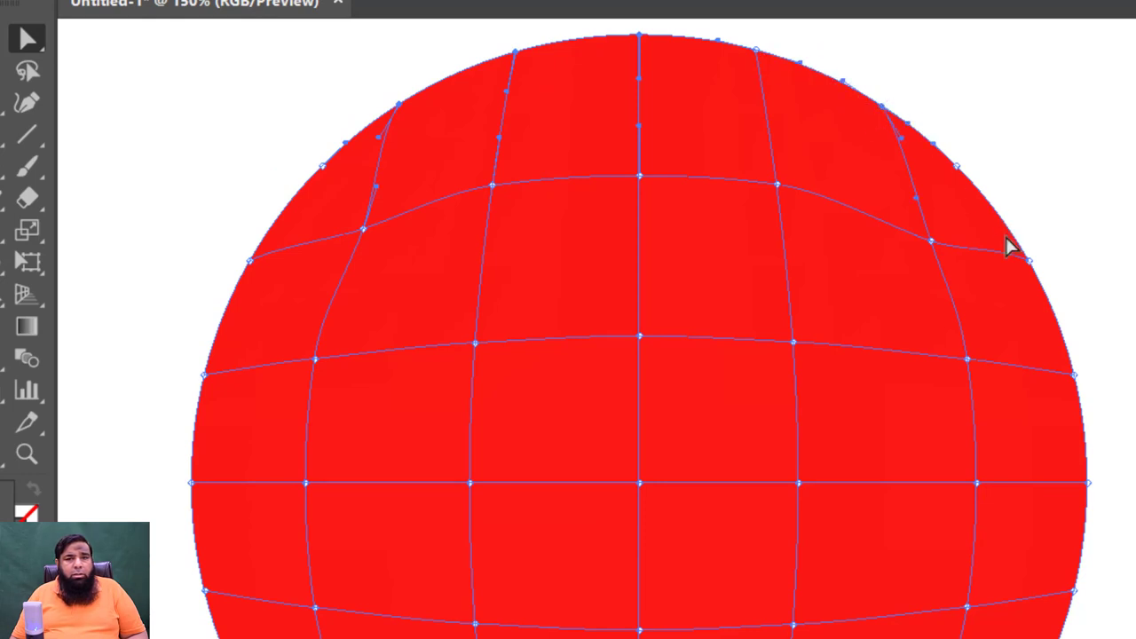
pyautogui.keyDown('shift'); pyautogui.click(1027, 259); pyautogui.keyUp('shift')
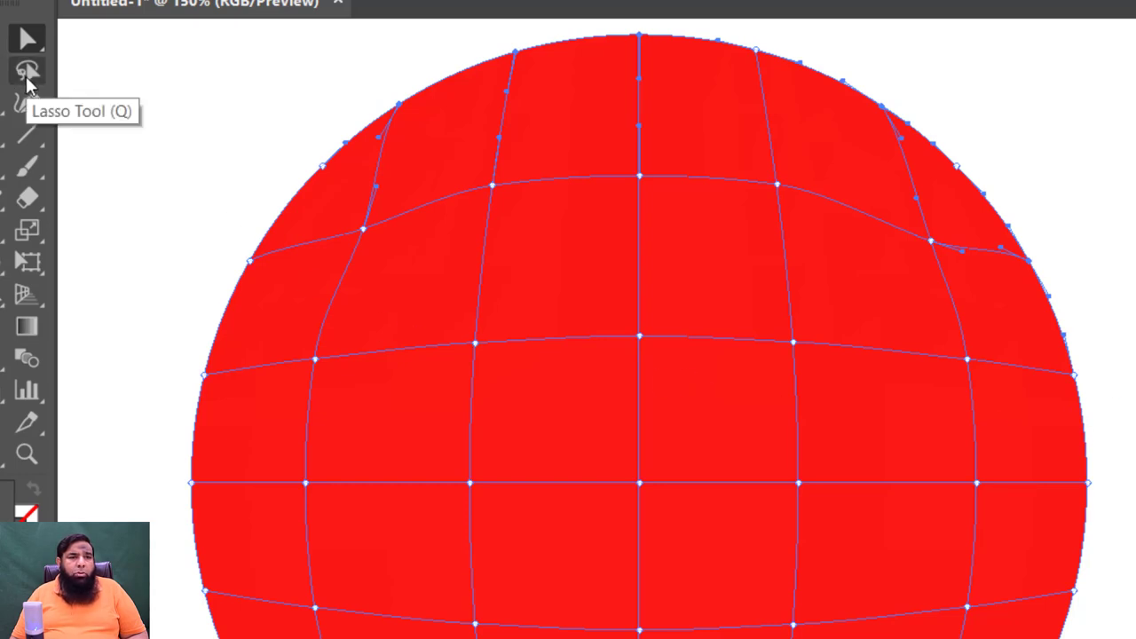
# Step: Lasso-select the mesh points along the circle's right and lower rim
pyautogui.click(26, 73)
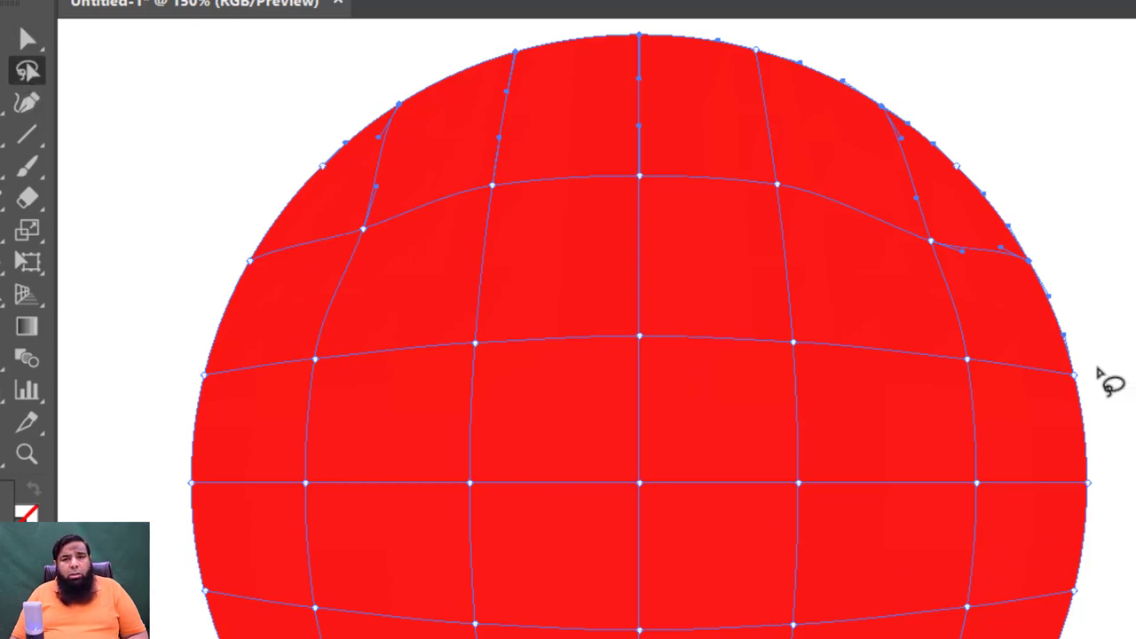
pyautogui.moveTo(1054, 344)
pyautogui.mouseDown()
pyautogui.moveTo(700, 556)
pyautogui.moveTo(450, 629)
pyautogui.moveTo(669, 527)
pyautogui.moveTo(715, 446)
pyautogui.moveTo(730, 257)
pyautogui.moveTo(734, 241)
pyautogui.moveTo(753, 236)
pyautogui.mouseUp()
pyautogui.moveTo(755, 232); pyautogui.dragTo(753, 248)
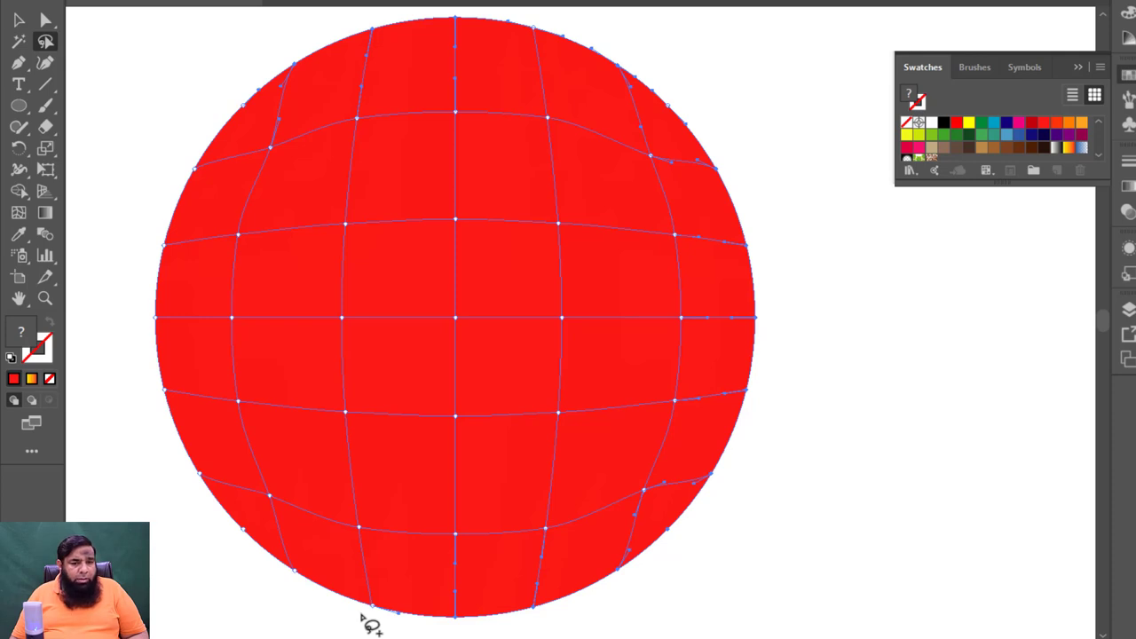
pyautogui.moveTo(365, 622)
pyautogui.mouseDown()
pyautogui.moveTo(339, 574)
pyautogui.moveTo(284, 545)
pyautogui.moveTo(243, 502)
pyautogui.moveTo(219, 451)
pyautogui.moveTo(197, 378)
pyautogui.moveTo(217, 161)
pyautogui.moveTo(193, 140)
pyautogui.moveTo(154, 213)
pyautogui.moveTo(134, 385)
pyautogui.moveTo(214, 565)
pyautogui.moveTo(329, 621)
pyautogui.moveTo(370, 626)
pyautogui.mouseUp()
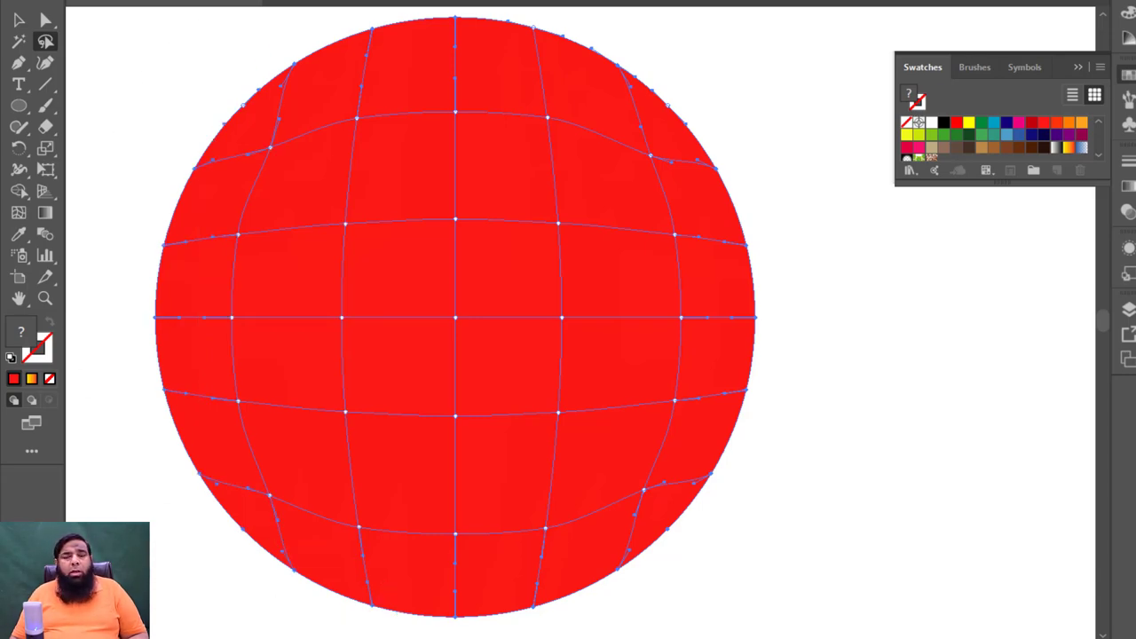
# Step: Darken the selected rim points by lowering HSB Brightness in the Color panel, then deselect
pyautogui.click(1001, 32)
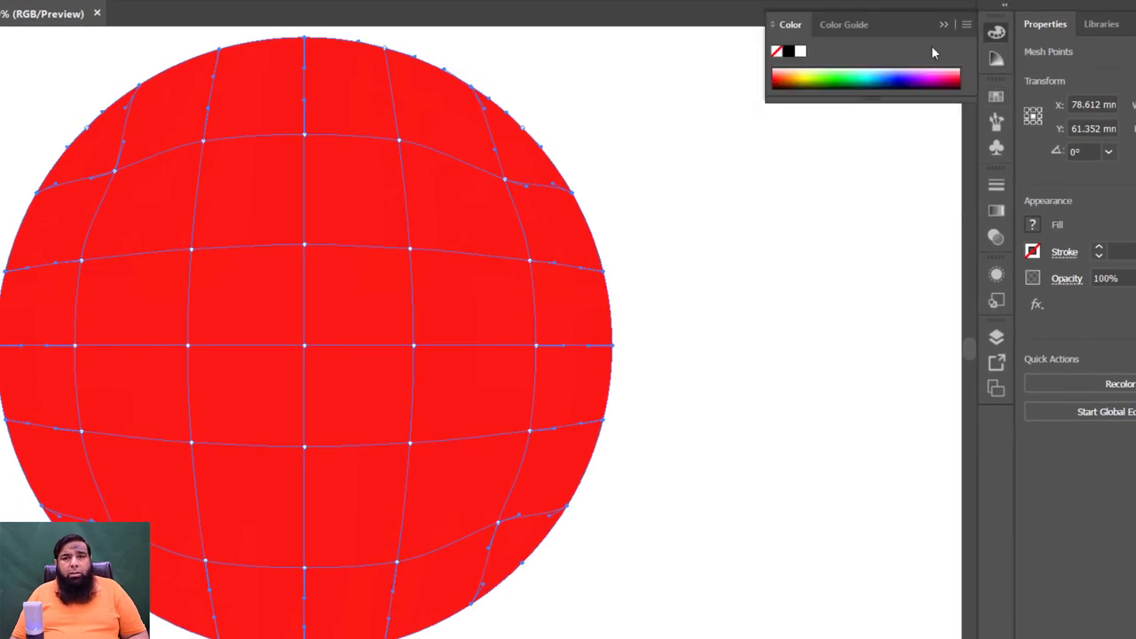
pyautogui.click(966, 26)
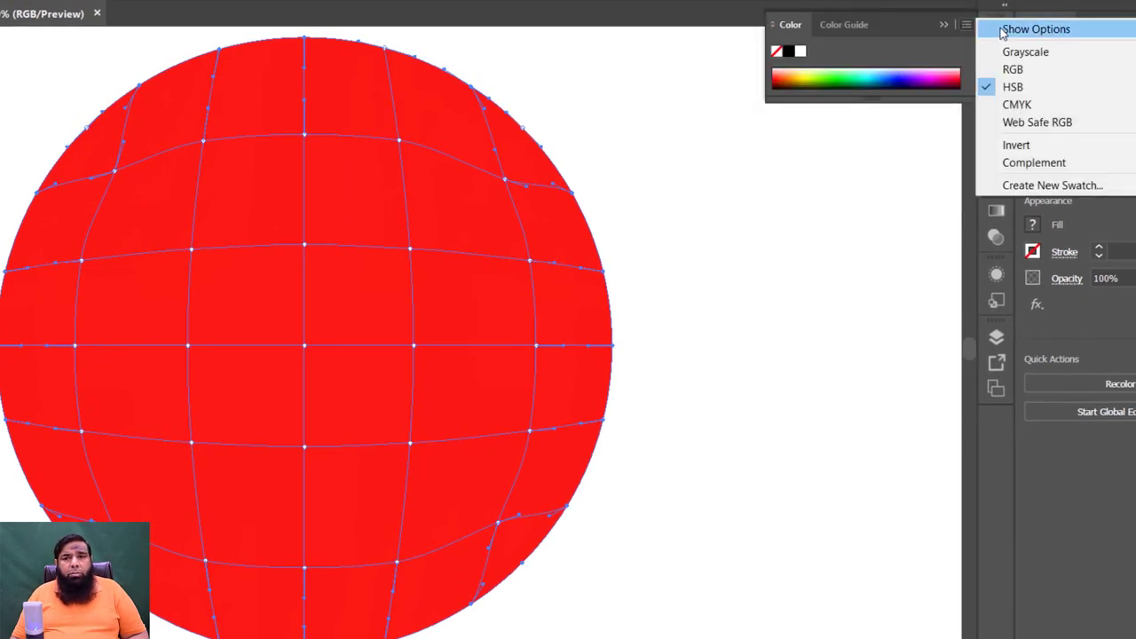
pyautogui.click(1035, 29)
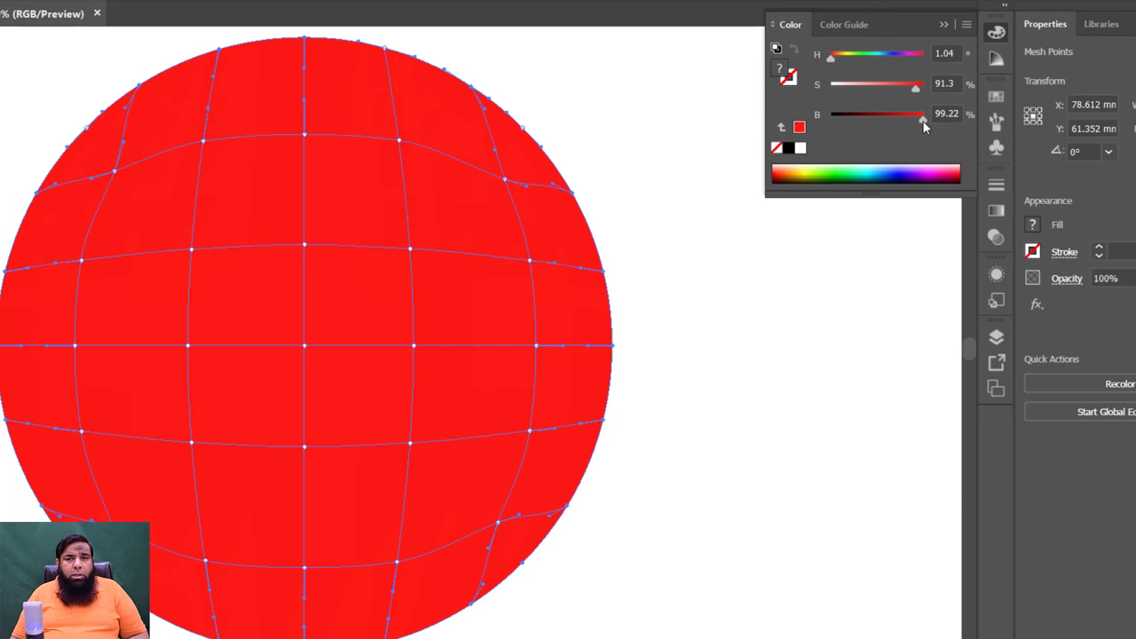
pyautogui.moveTo(923, 120); pyautogui.dragTo(846, 162)
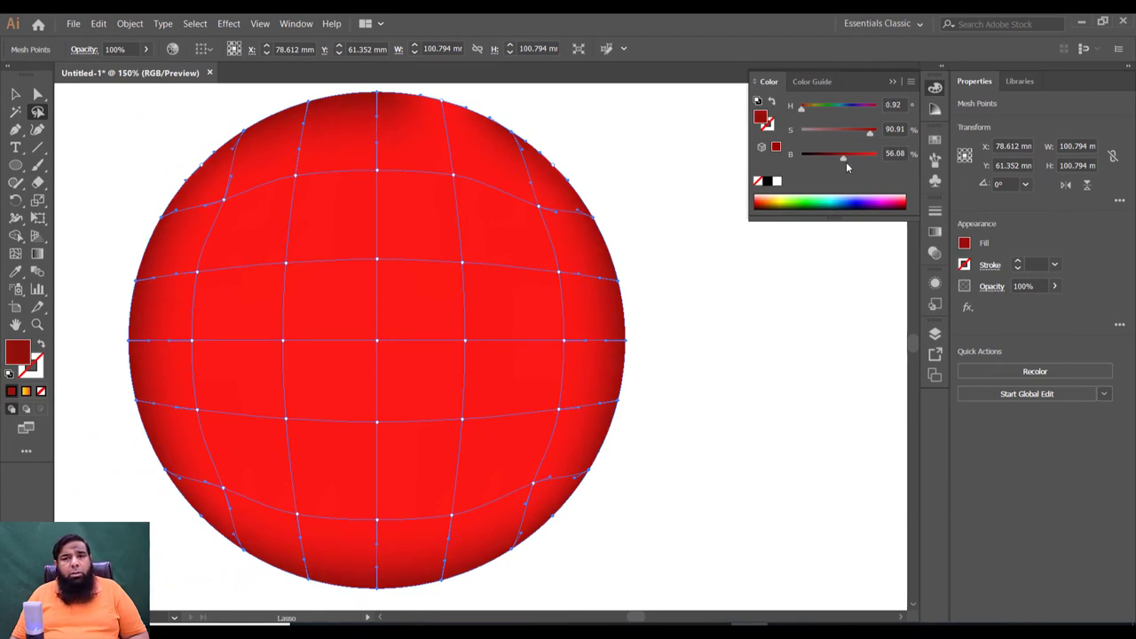
pyautogui.press('a')
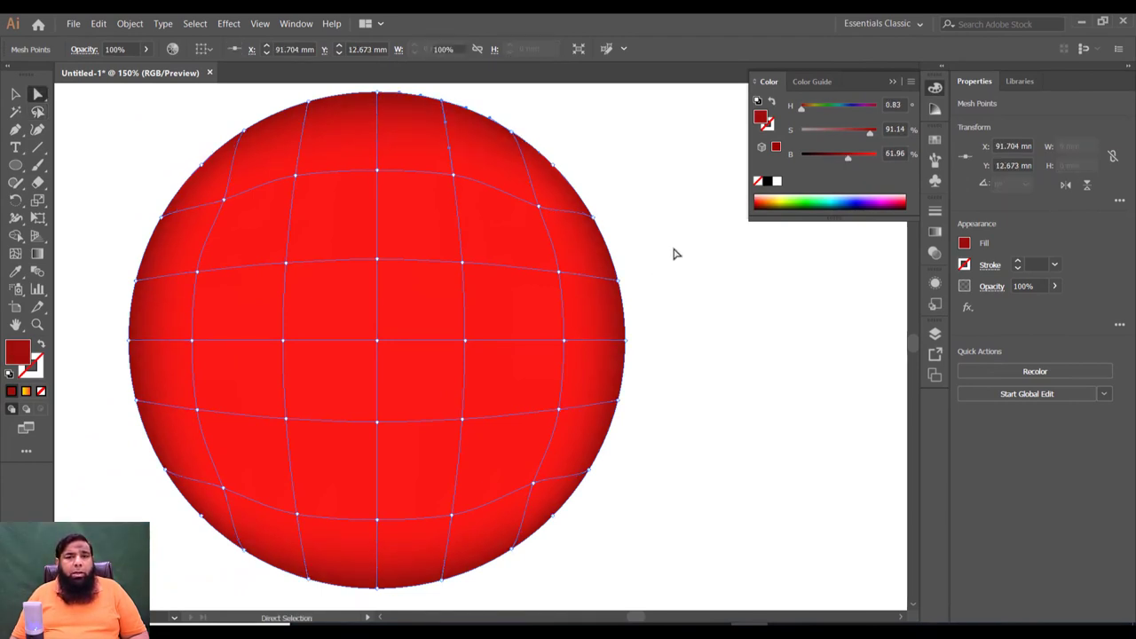
pyautogui.click(673, 254)
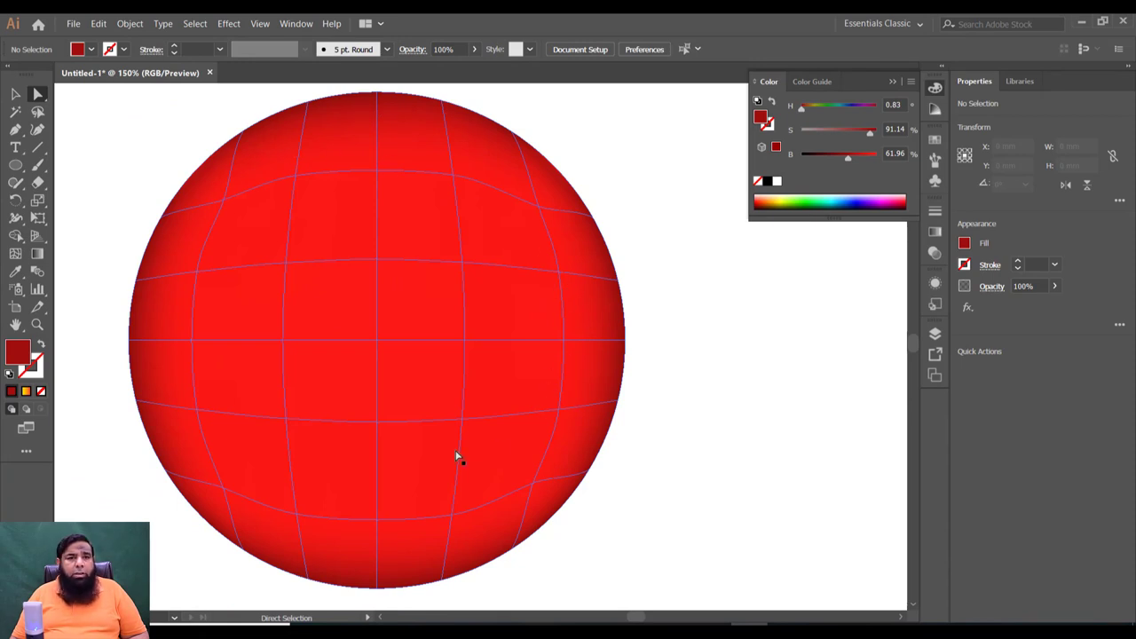
# Step: Lower the saturation of an upper-left mesh point on the red sphere to start a highlight
pyautogui.click(15, 253)
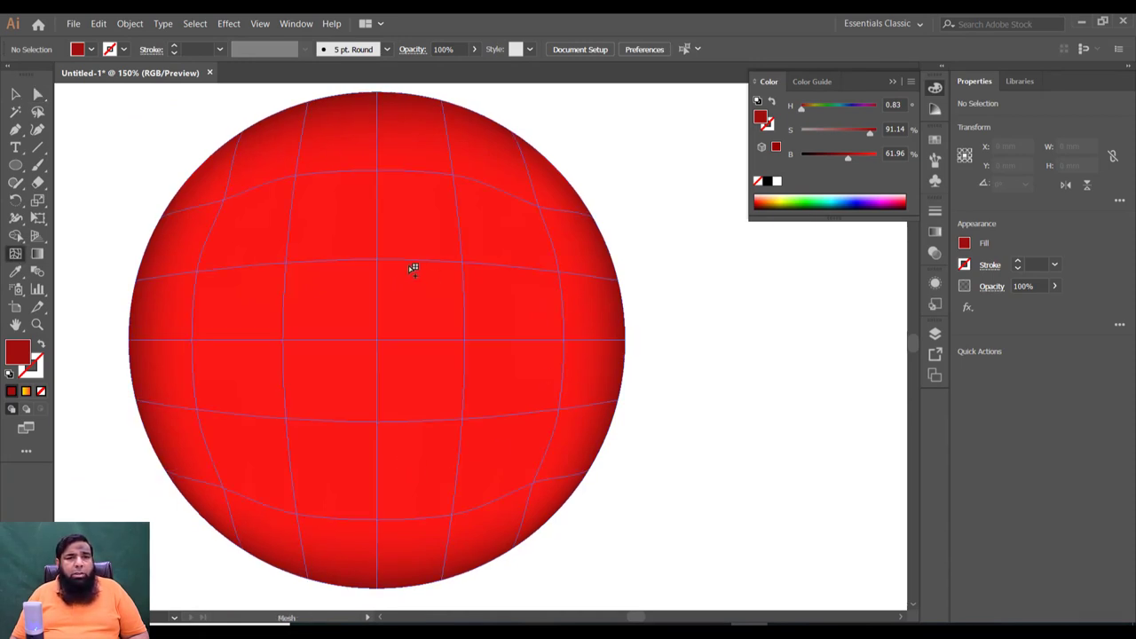
pyautogui.click(299, 176)
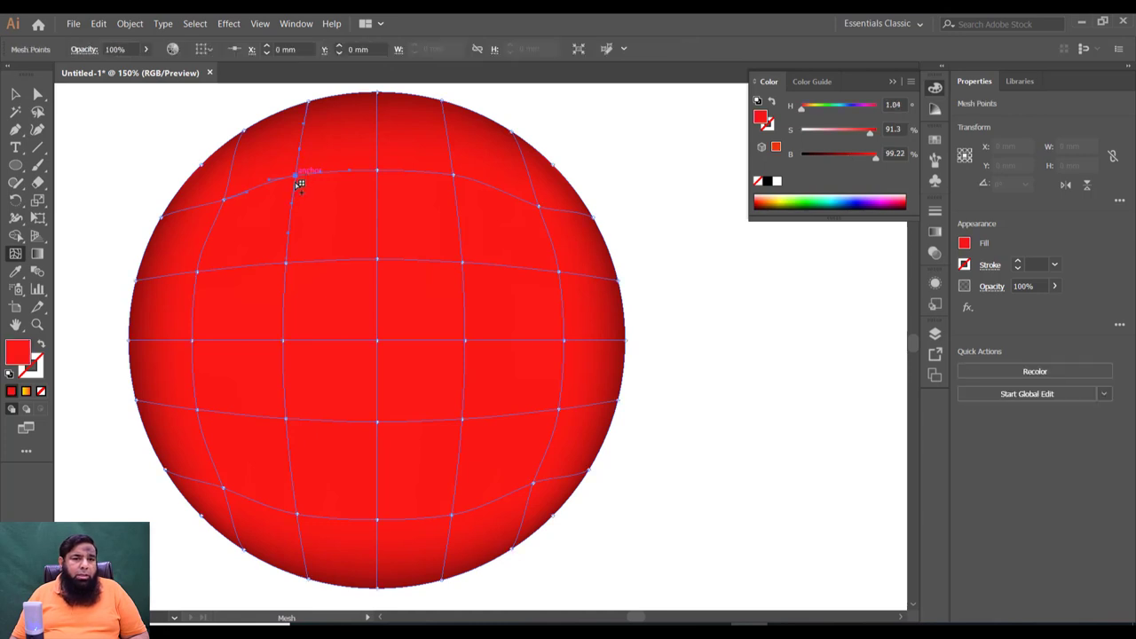
pyautogui.click(291, 263)
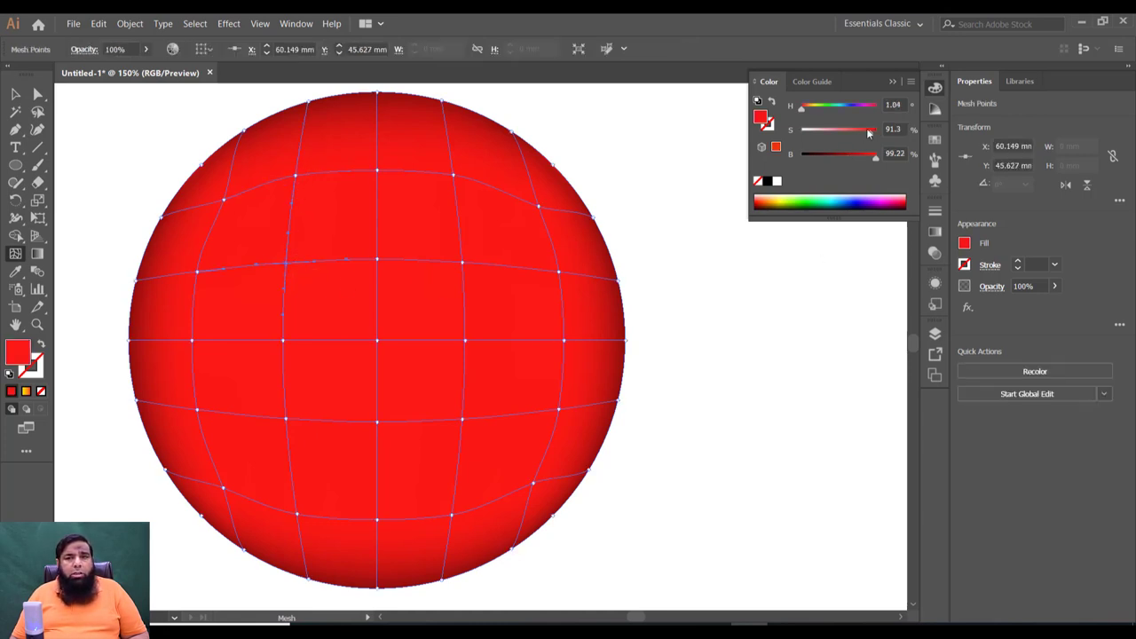
pyautogui.moveTo(870, 133); pyautogui.dragTo(846, 134)
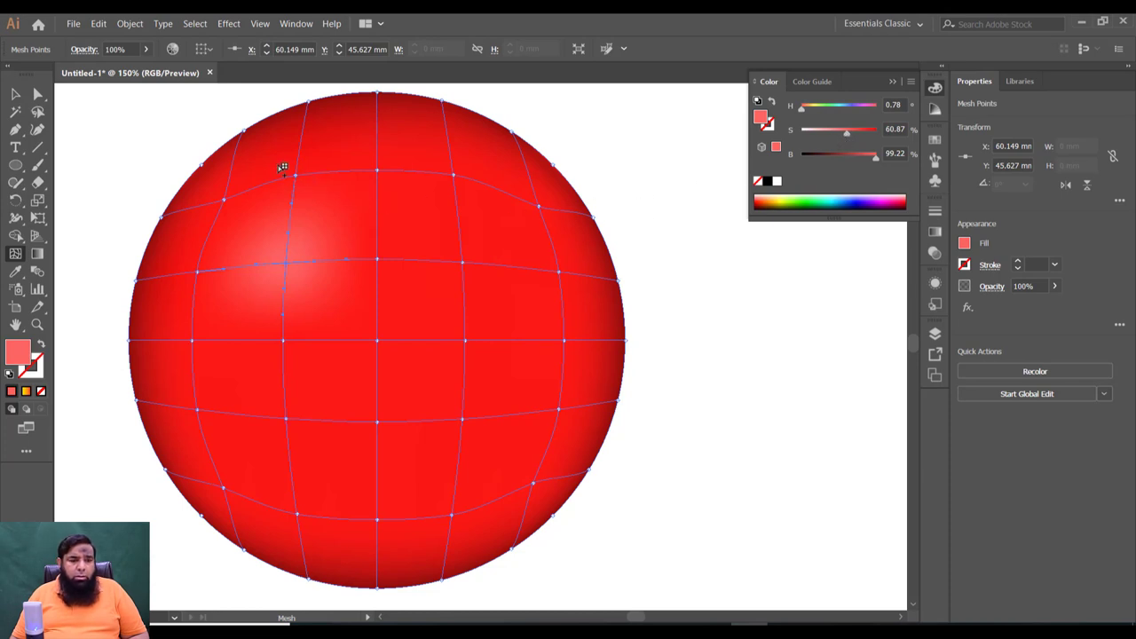
# Step: Lighten a neighbouring upper-left mesh point to widen the highlight, then deselect
pyautogui.click(37, 93)
pyautogui.press('ctrl')
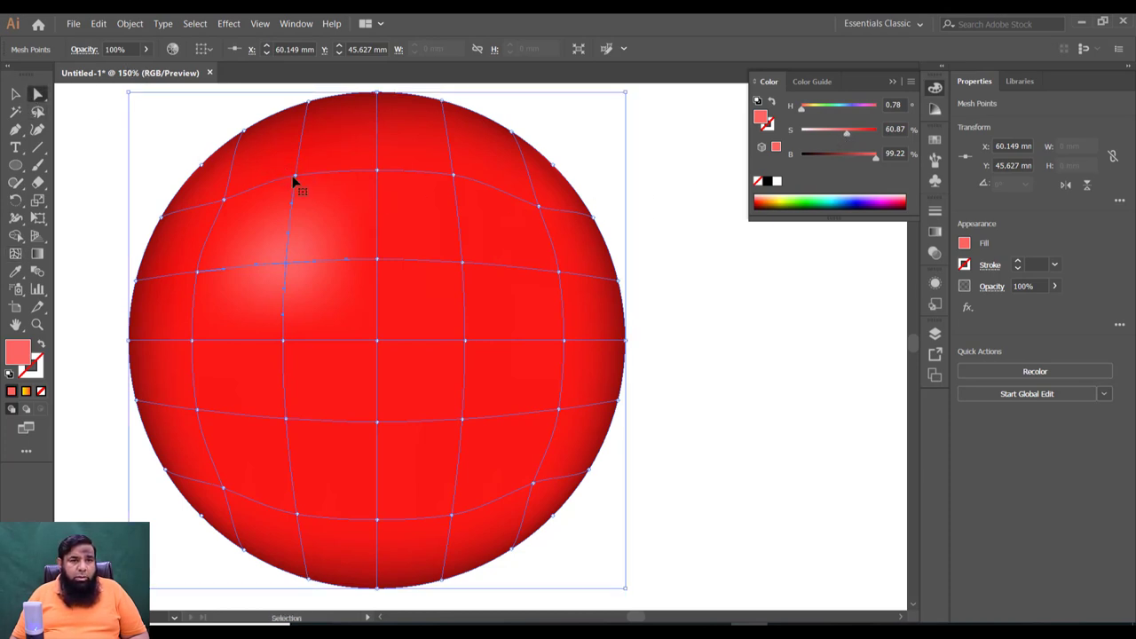
pyautogui.keyDown('ctrl'); pyautogui.click(299, 182); pyautogui.keyUp('ctrl')
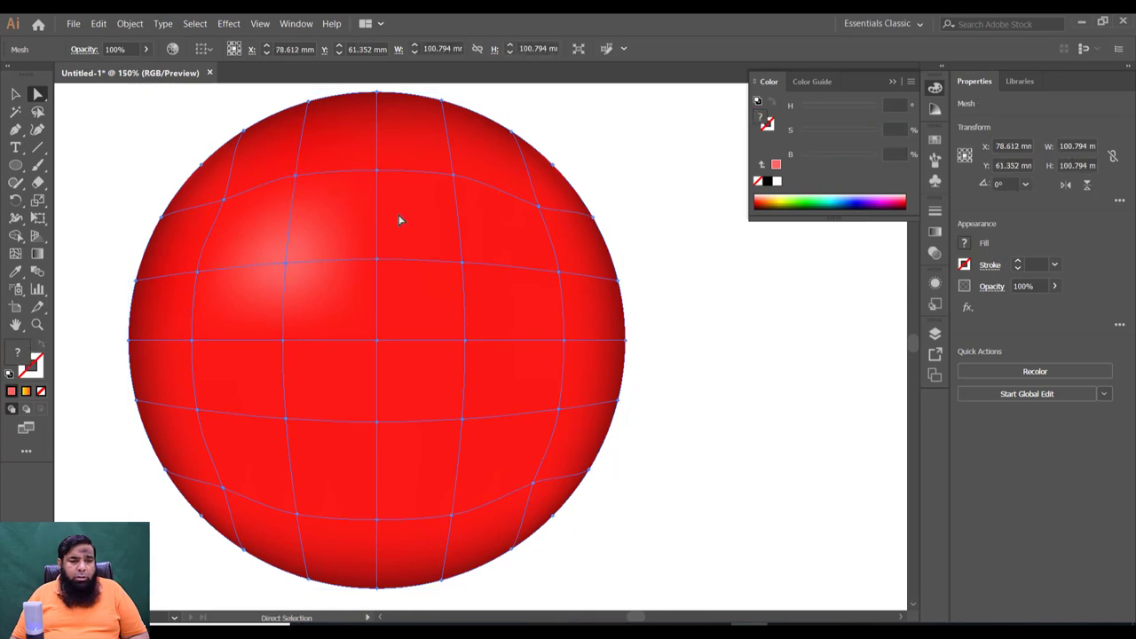
pyautogui.click(293, 181)
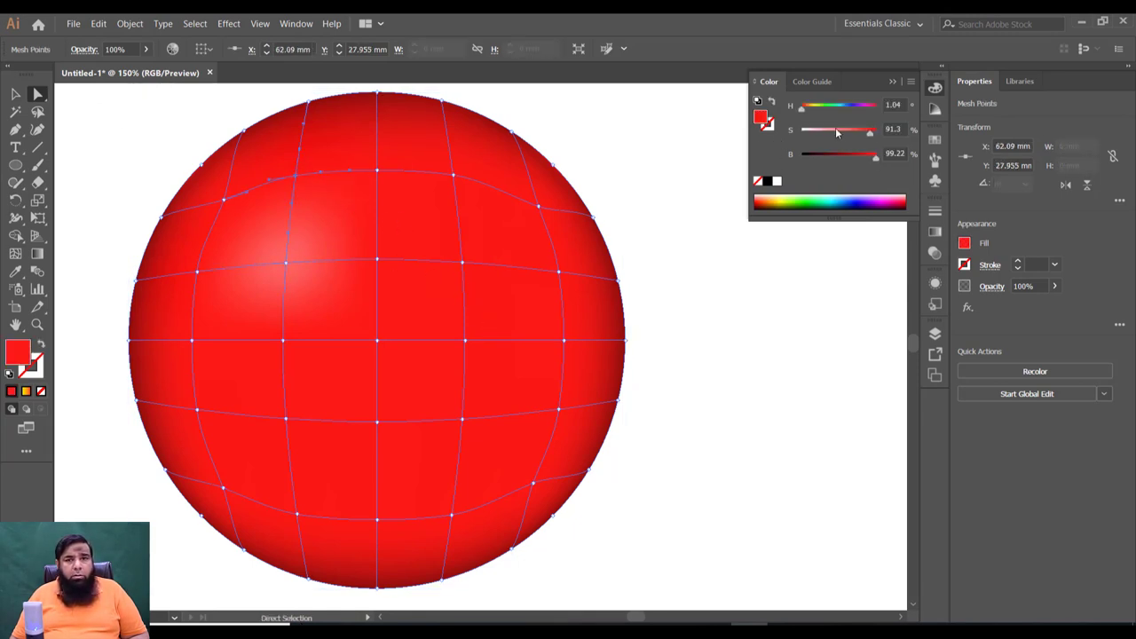
pyautogui.moveTo(870, 135); pyautogui.dragTo(846, 135)
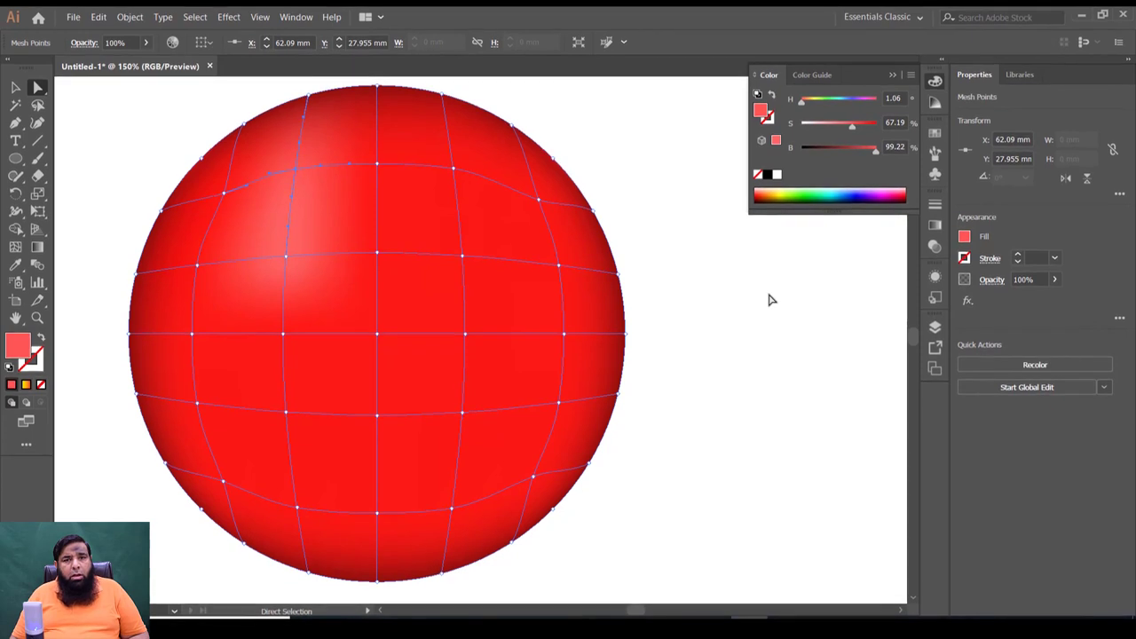
pyautogui.click(770, 299)
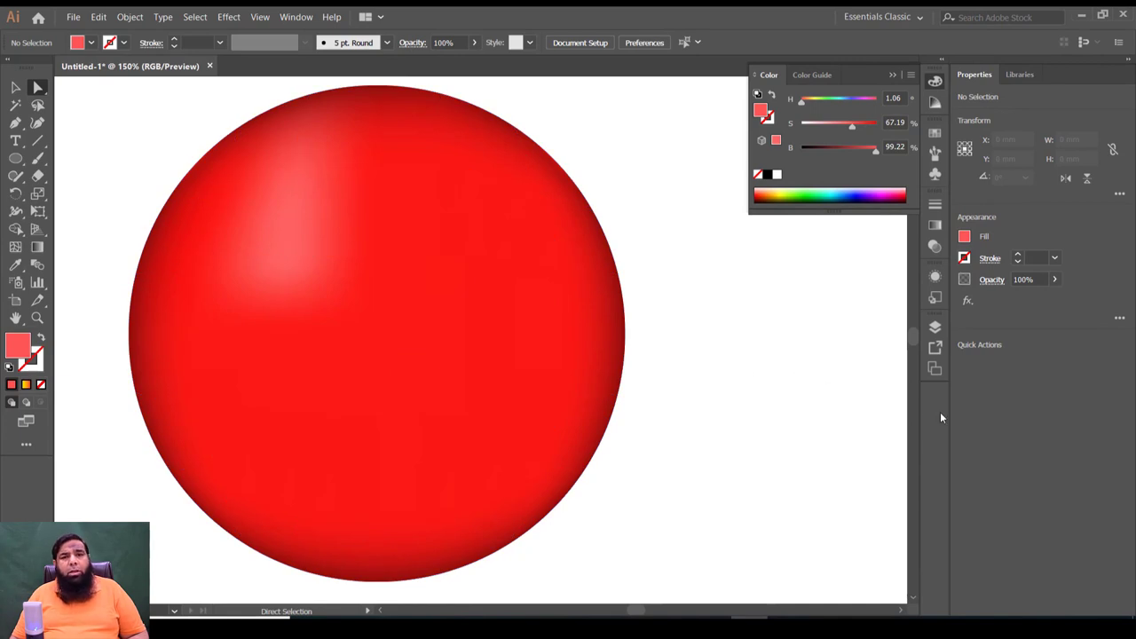
# Step: Fit the artboard in view and set a dark red 800000 fill for a new ellipse
pyautogui.press('v')
pyautogui.hotkey('ctrl', '0')
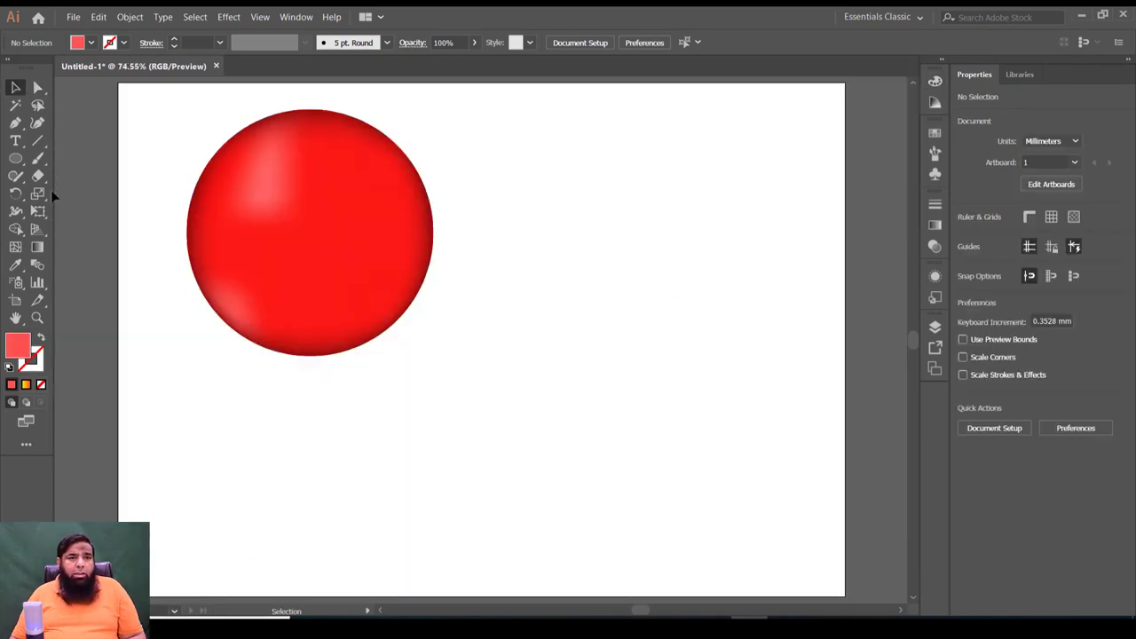
pyautogui.click(15, 158)
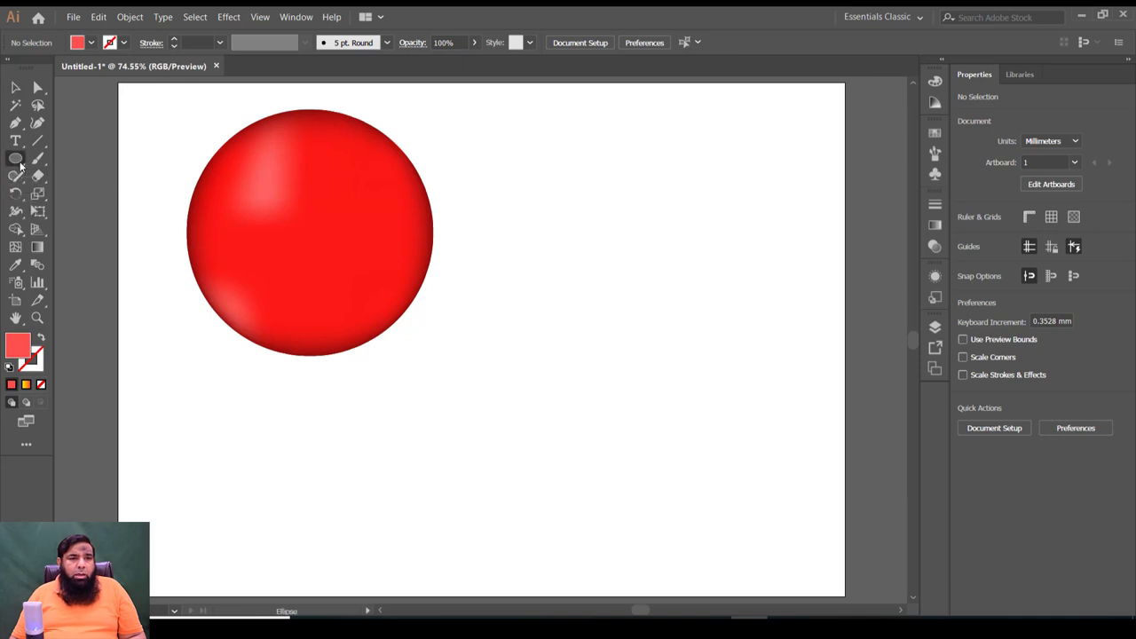
pyautogui.click(52, 195)
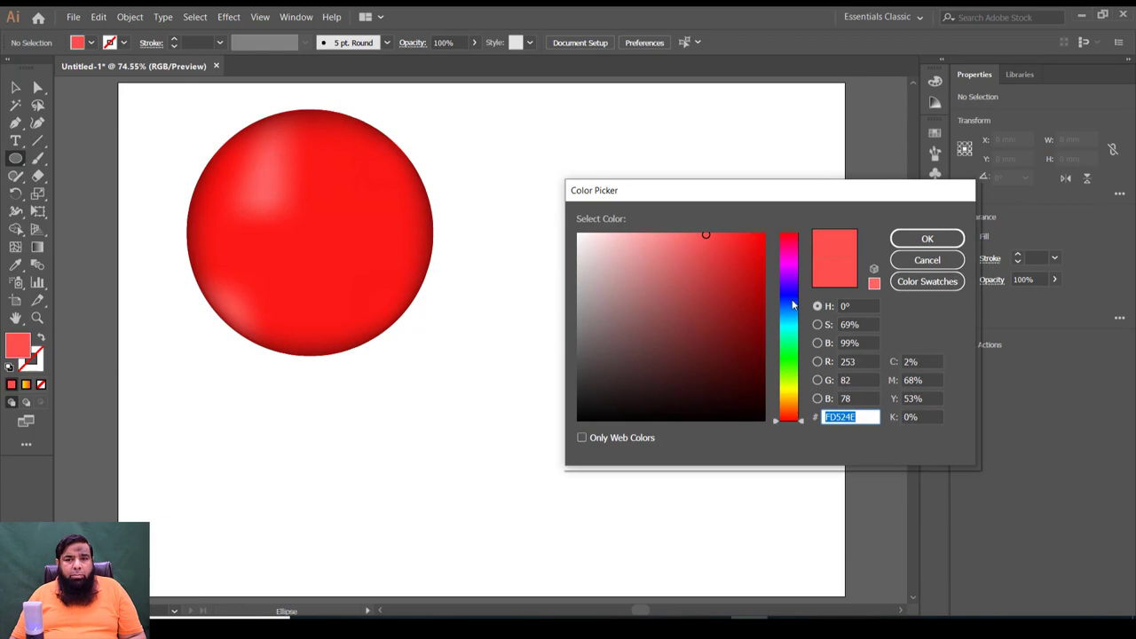
pyautogui.click(792, 293)
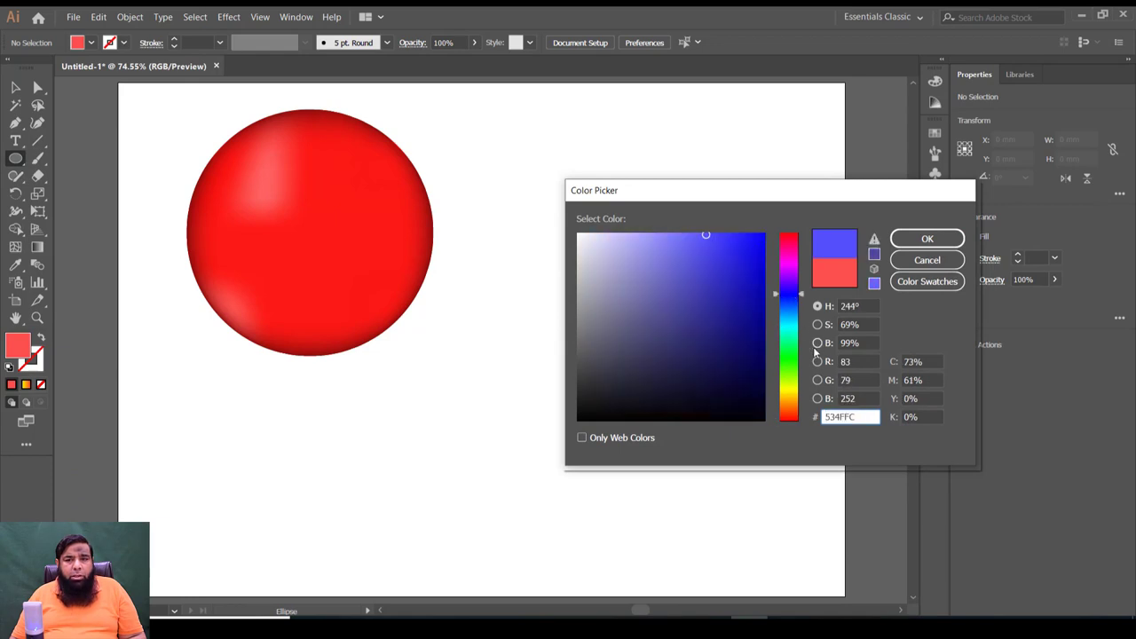
pyautogui.write('800000')
pyautogui.press('Return')
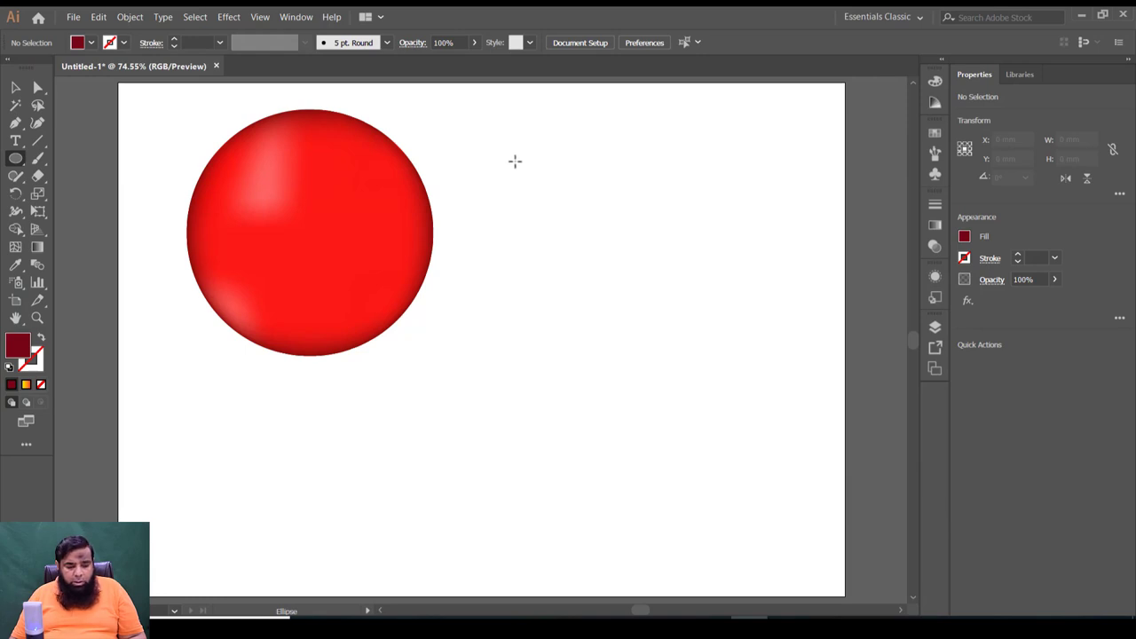
# Step: Draw a tall 48.084 × 71.764 mm ellipse to the right of the sphere
pyautogui.moveTo(518, 160); pyautogui.dragTo(625, 338)
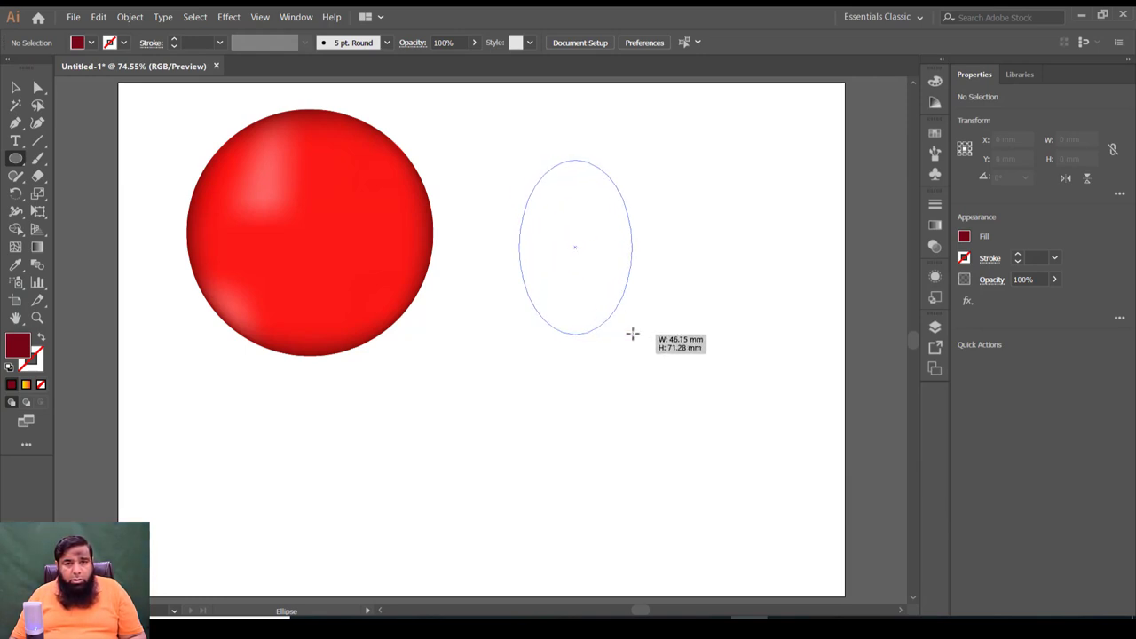
pyautogui.moveTo(624, 338); pyautogui.dragTo(637, 335)
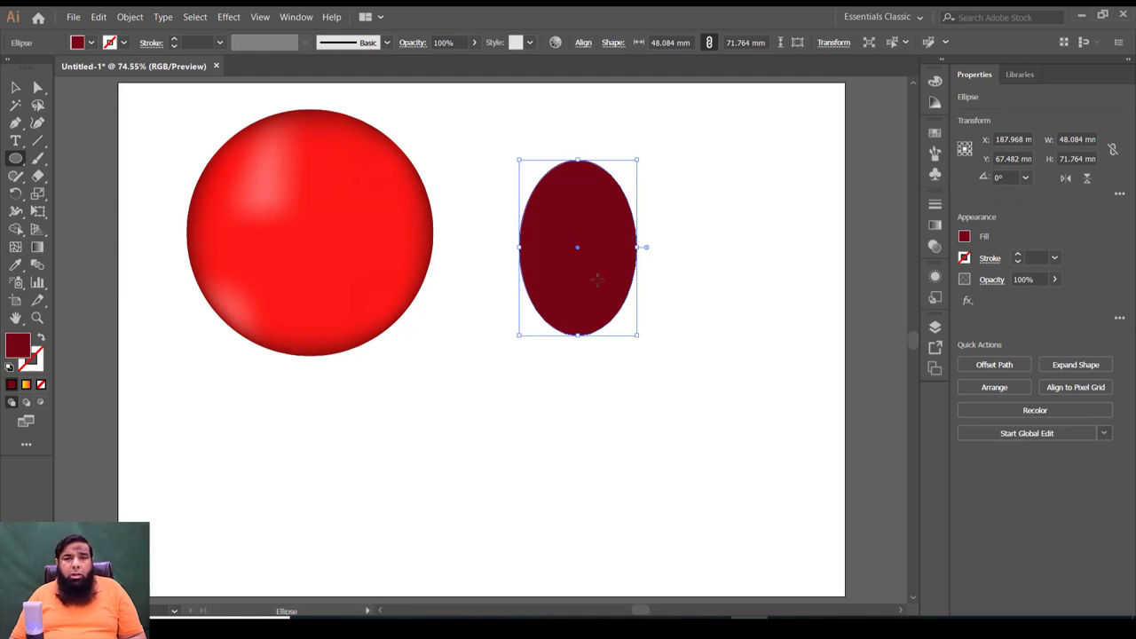
pyautogui.scroll(2, 603, 277)
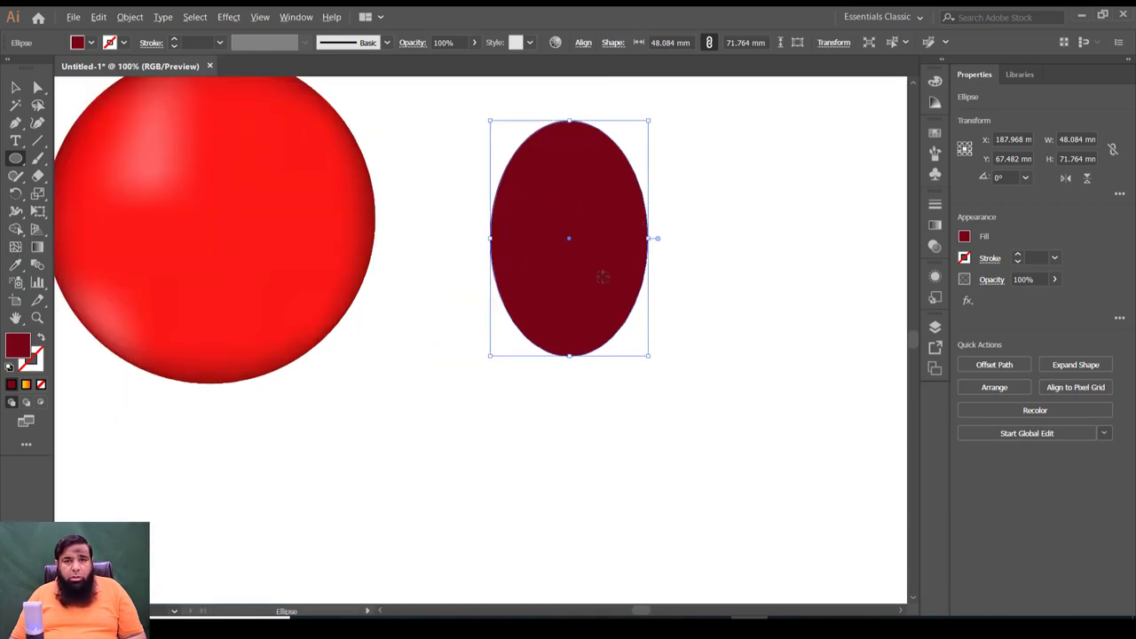
pyautogui.scroll(2, 603, 277)
pyautogui.scroll(2, 603, 277)
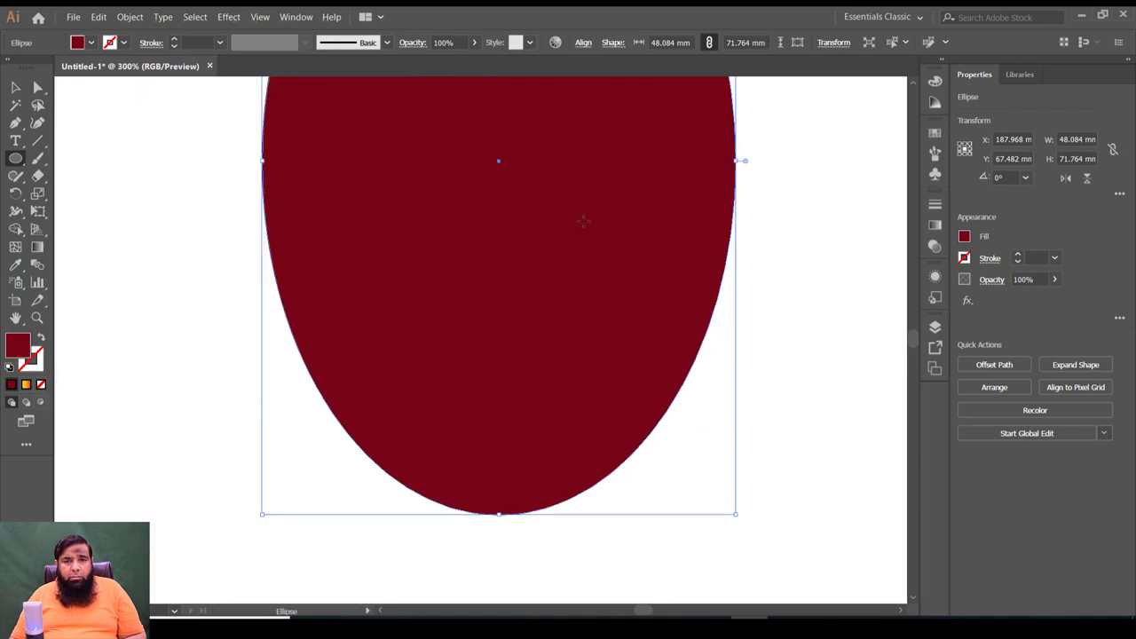
pyautogui.scroll(-1, 583, 221)
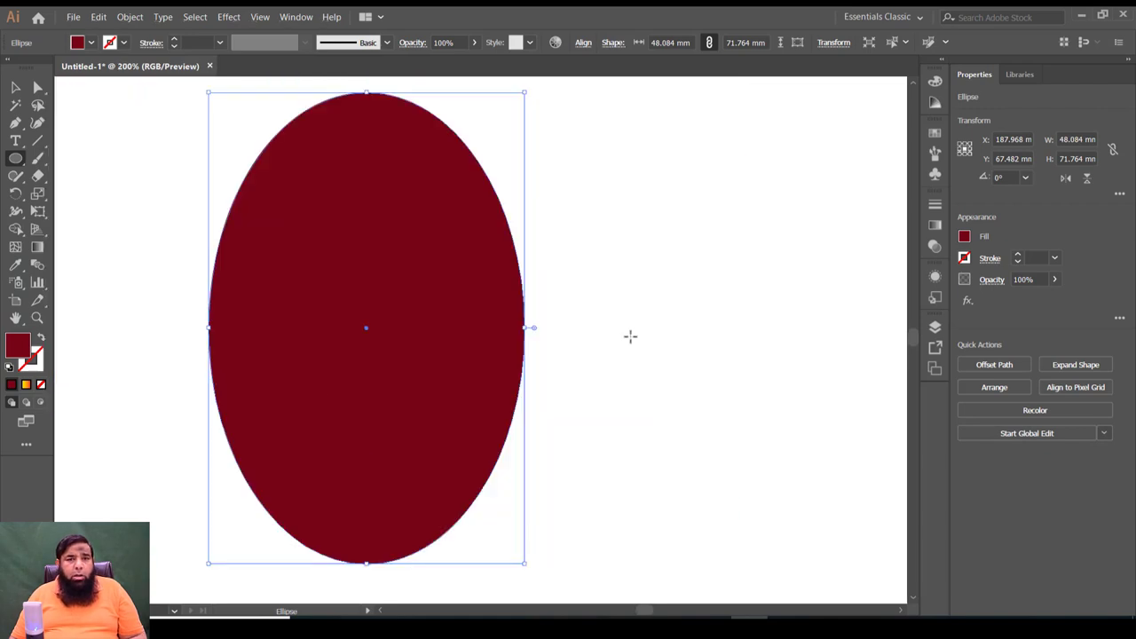
pyautogui.click(15, 247)
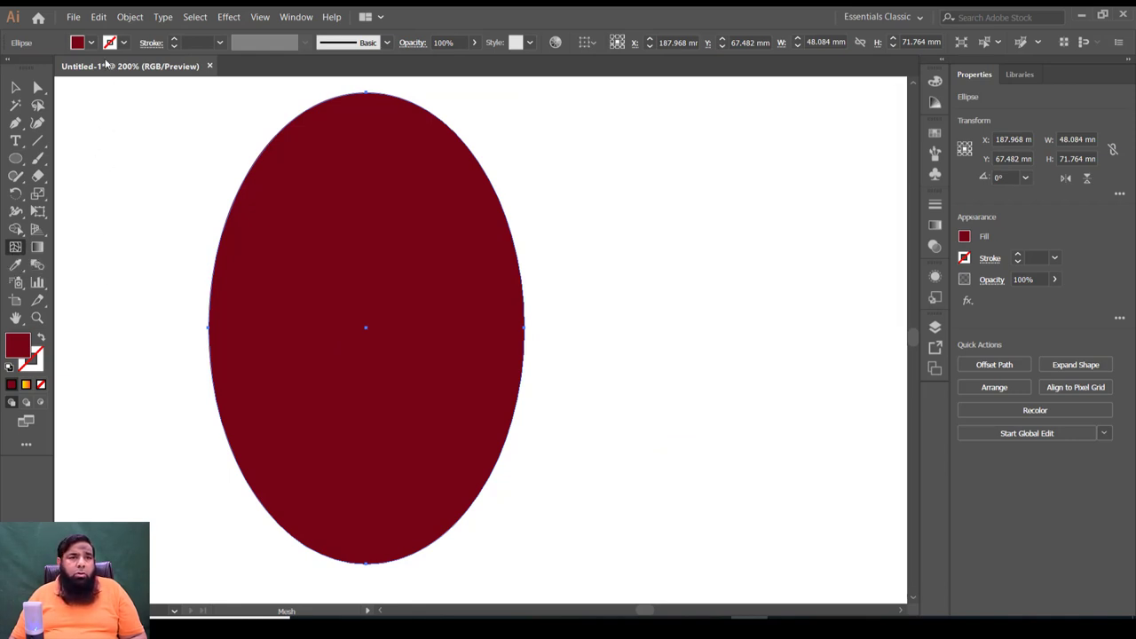
# Step: Apply Create Gradient Mesh to the maroon ellipse with 6 rows, 5 columns and Flat appearance
pyautogui.click(130, 17)
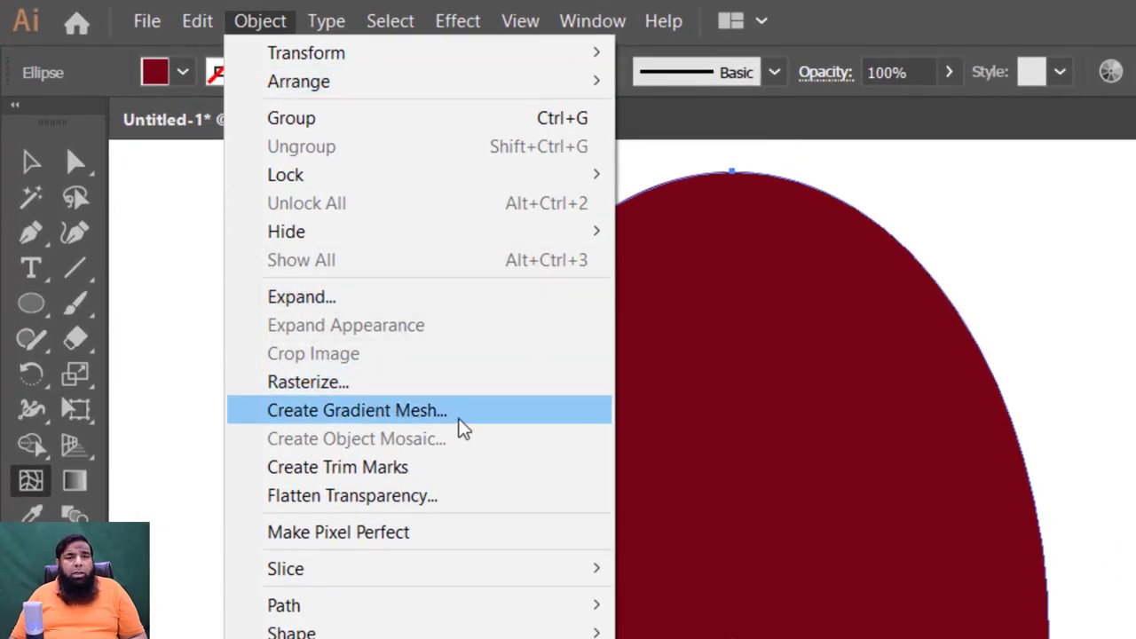
pyautogui.click(459, 420)
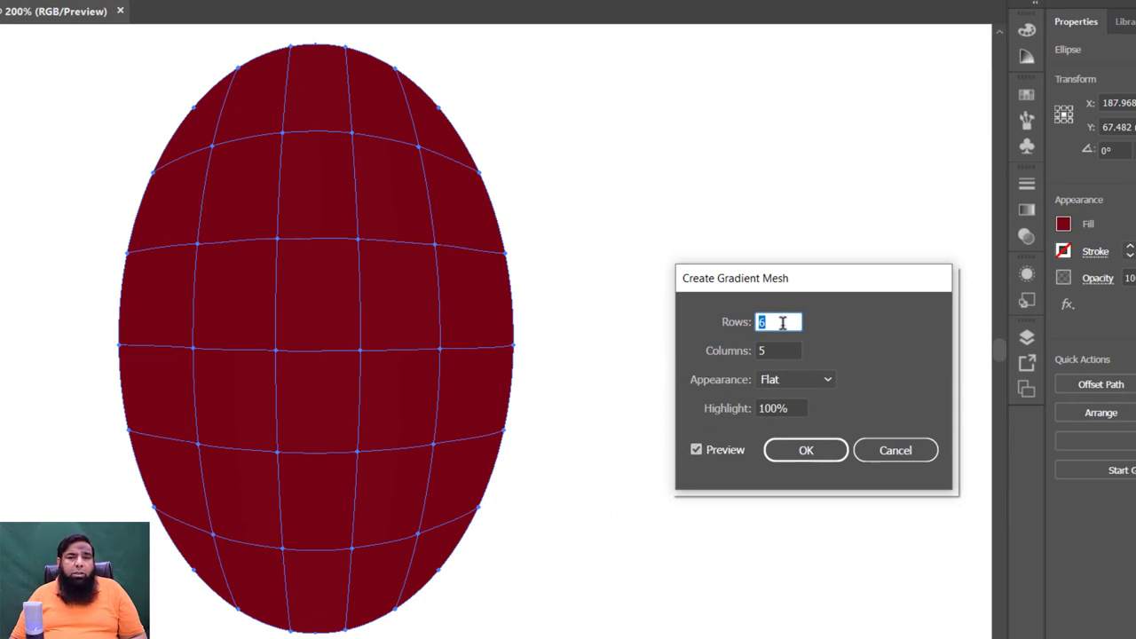
pyautogui.press('Up')
pyautogui.press('Up')
pyautogui.press('Up')
pyautogui.press('Down')
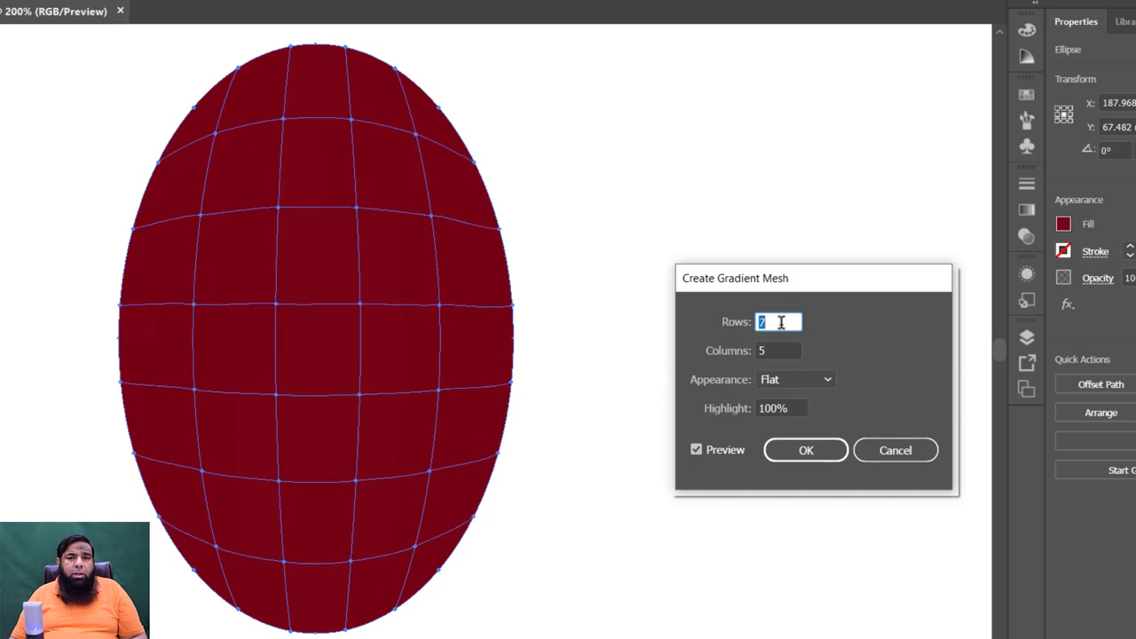
pyautogui.press('Down')
pyautogui.press('Down')
pyautogui.press('Down')
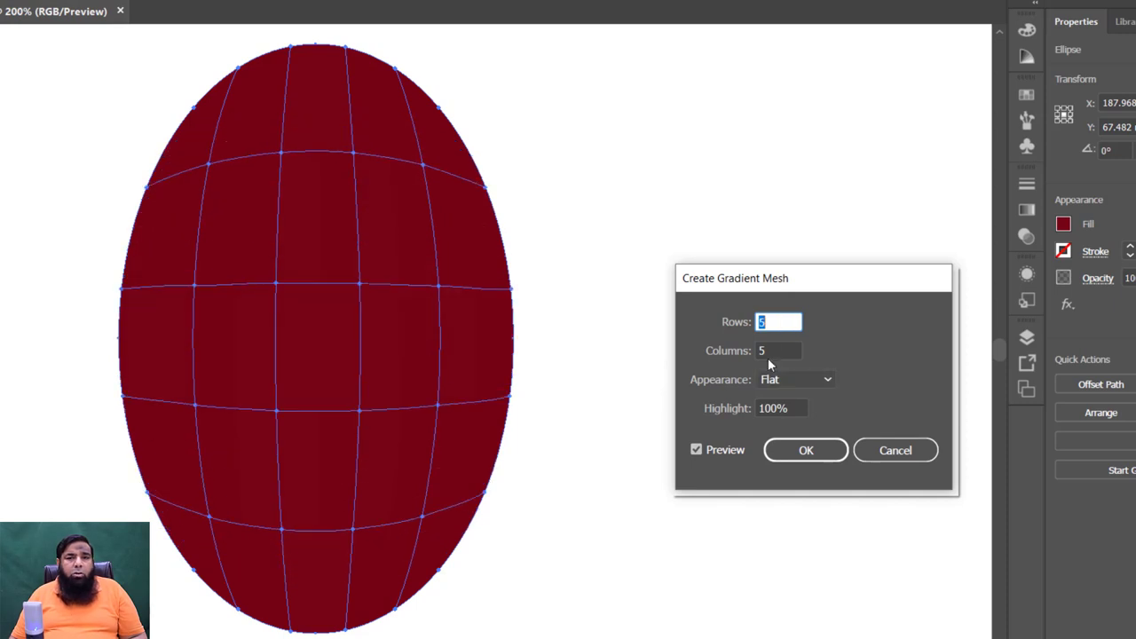
pyautogui.click(770, 352)
pyautogui.press('Up')
pyautogui.press('Up')
pyautogui.press('Up')
pyautogui.press('Down')
pyautogui.press('Down')
pyautogui.press('Down')
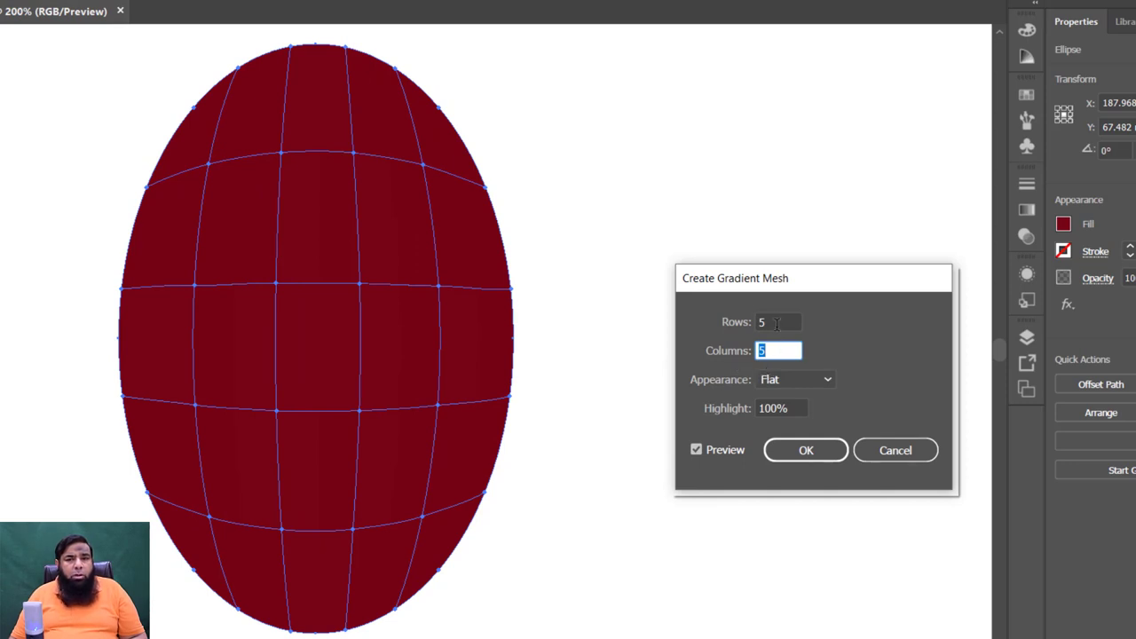
pyautogui.scroll(1, 776, 324)
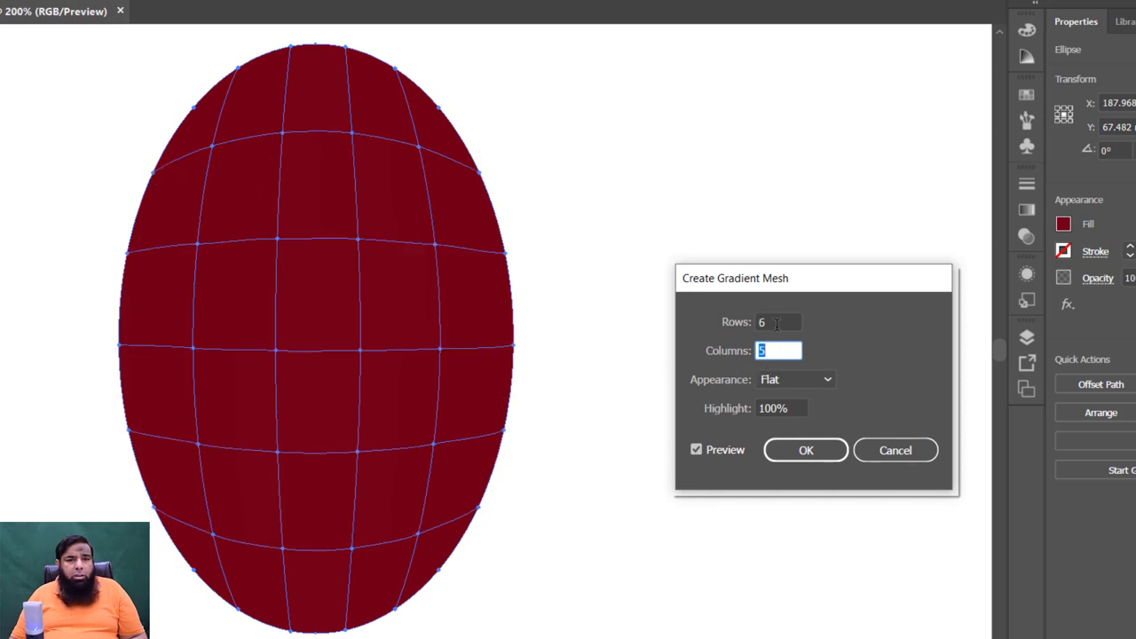
pyautogui.click(817, 452)
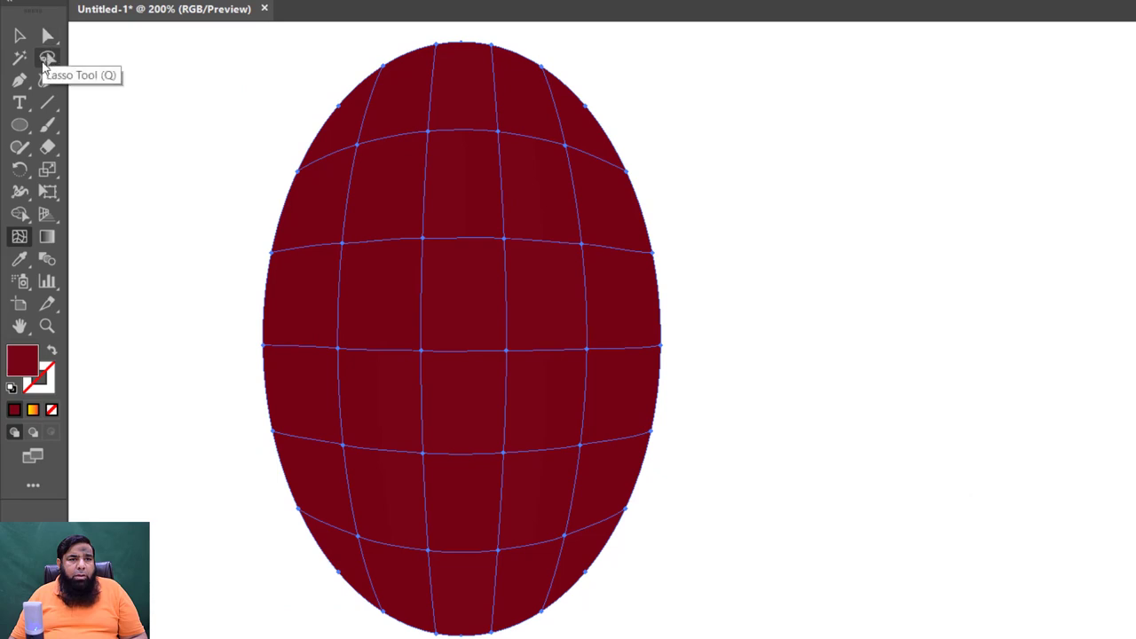
# Step: Lasso-select the mesh points along the lower left edge of the maroon egg
pyautogui.click(49, 64)
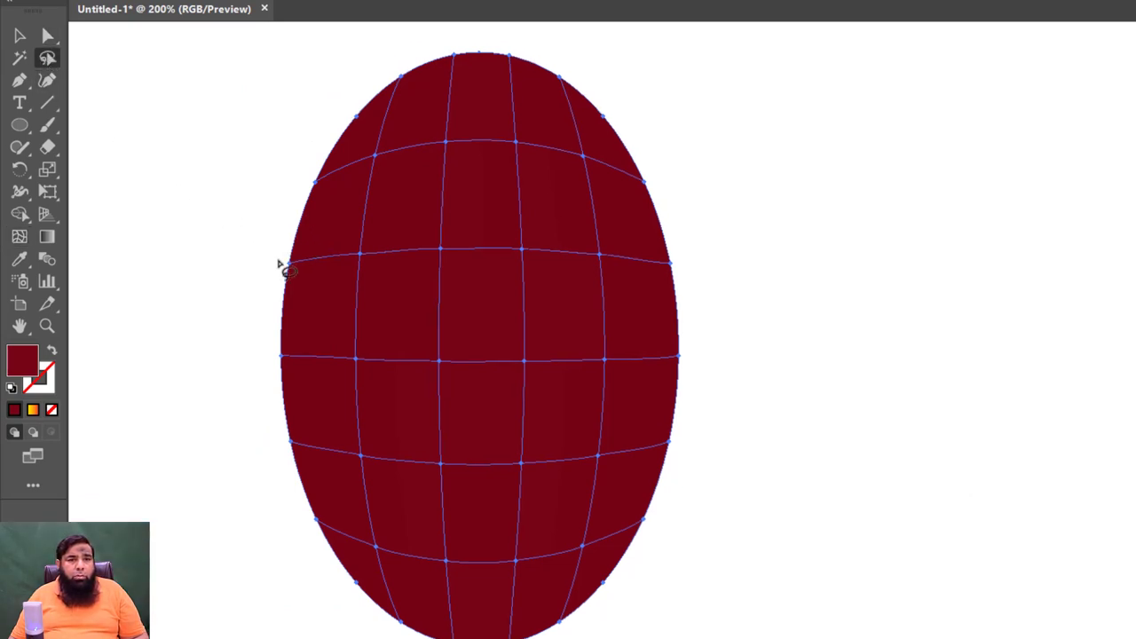
pyautogui.moveTo(266, 262)
pyautogui.mouseDown()
pyautogui.moveTo(386, 116)
pyautogui.moveTo(449, 95)
pyautogui.moveTo(530, 98)
pyautogui.moveTo(597, 140)
pyautogui.moveTo(659, 221)
pyautogui.moveTo(668, 280)
pyautogui.moveTo(659, 190)
pyautogui.moveTo(616, 109)
pyautogui.moveTo(584, 74)
pyautogui.moveTo(500, 45)
pyautogui.moveTo(453, 46)
pyautogui.moveTo(390, 71)
pyautogui.moveTo(338, 119)
pyautogui.moveTo(271, 265)
pyautogui.mouseUp()
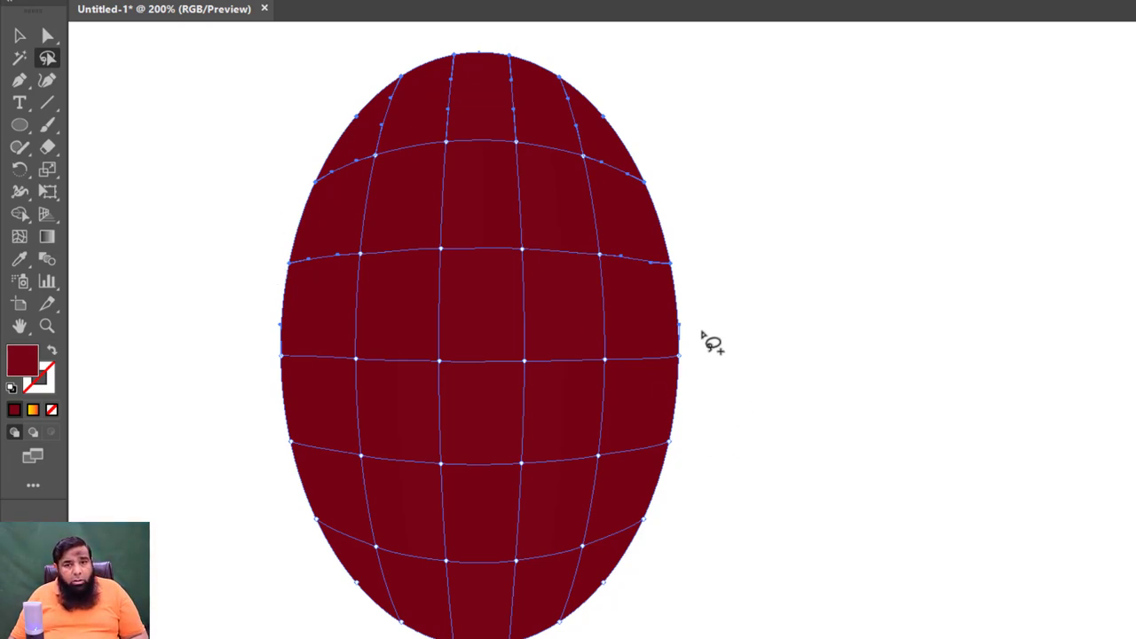
pyautogui.moveTo(698, 330)
pyautogui.mouseDown()
pyautogui.moveTo(736, 441)
pyautogui.moveTo(562, 612)
pyautogui.moveTo(710, 611)
pyautogui.moveTo(824, 473)
pyautogui.moveTo(878, 279)
pyautogui.moveTo(854, 157)
pyautogui.moveTo(856, 168)
pyautogui.mouseUp()
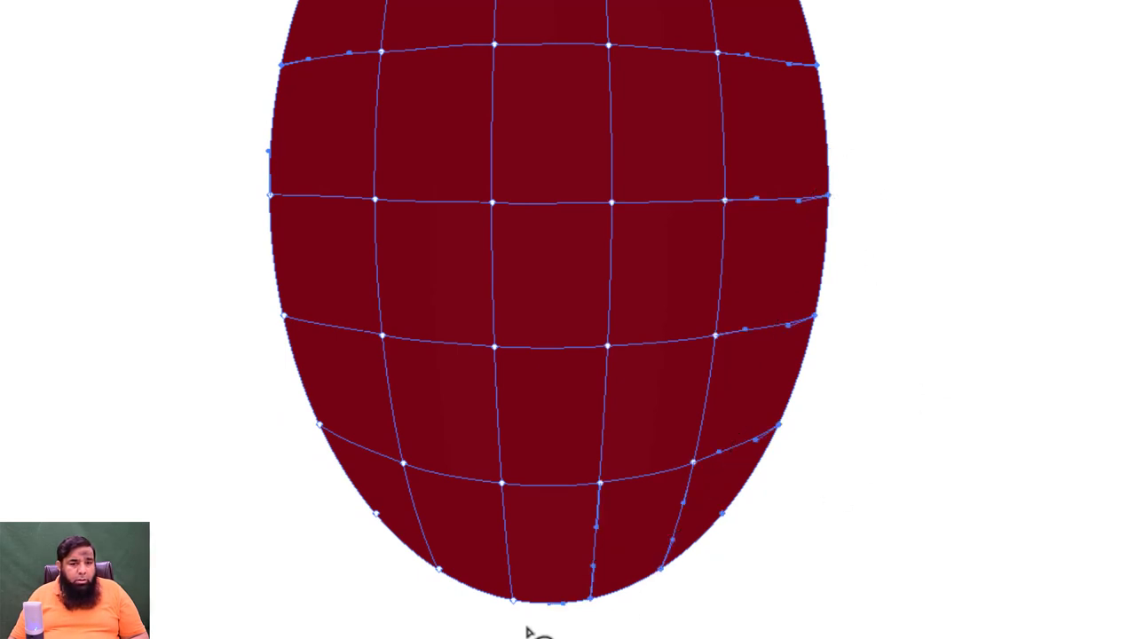
pyautogui.moveTo(508, 630)
pyautogui.mouseDown()
pyautogui.moveTo(538, 591)
pyautogui.moveTo(413, 520)
pyautogui.moveTo(375, 469)
pyautogui.moveTo(300, 205)
pyautogui.moveTo(292, 186)
pyautogui.moveTo(276, 183)
pyautogui.moveTo(236, 208)
pyautogui.moveTo(329, 517)
pyautogui.moveTo(442, 620)
pyautogui.moveTo(495, 624)
pyautogui.mouseUp()
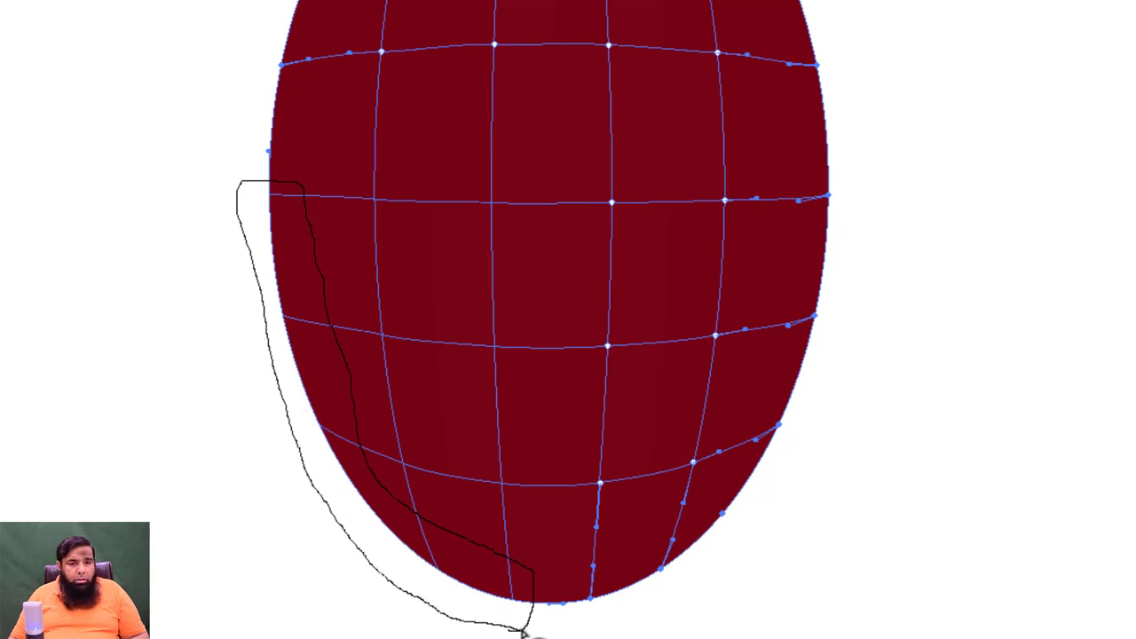
pyautogui.moveTo(523, 631); pyautogui.dragTo(526, 630)
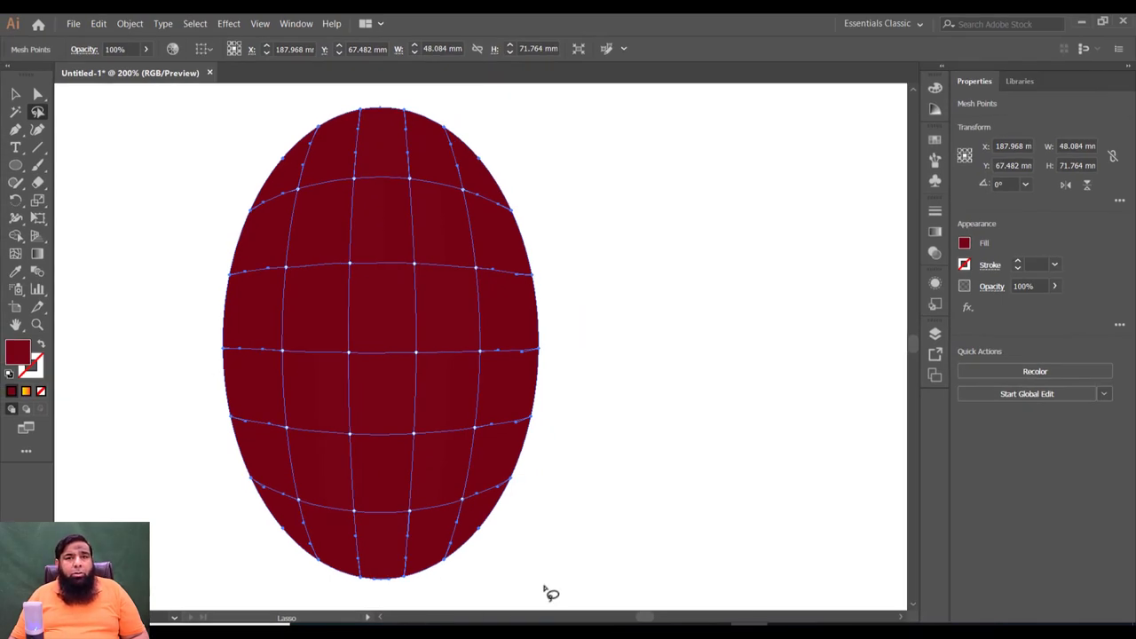
# Step: Lighten the selected lower-left edge points by lowering their saturation
pyautogui.click(936, 89)
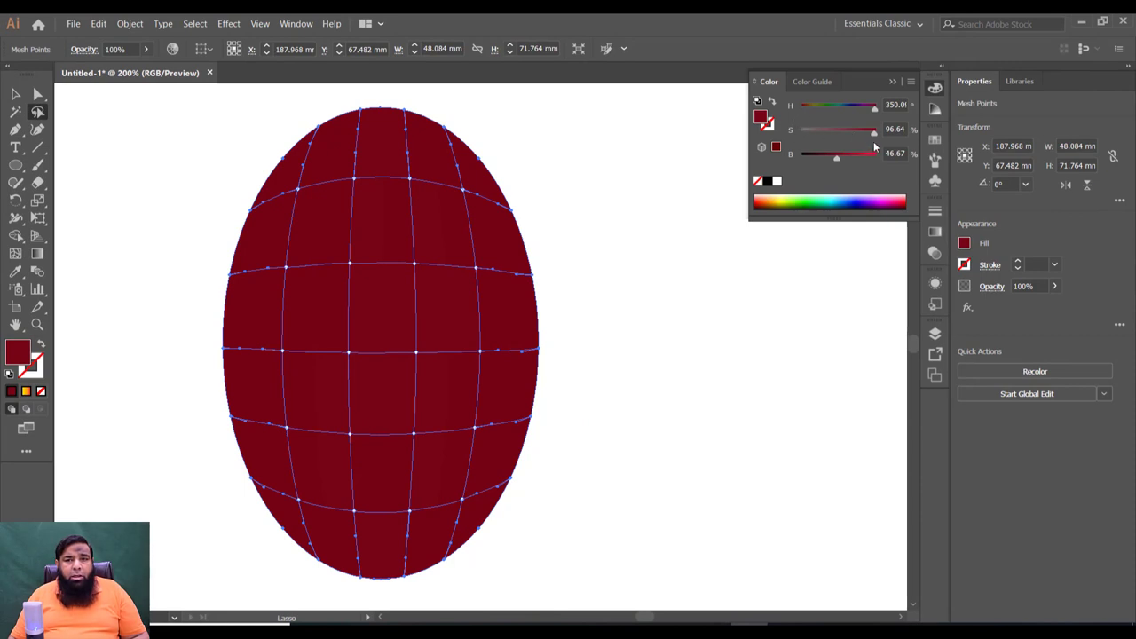
pyautogui.moveTo(873, 133)
pyautogui.mouseDown()
pyautogui.moveTo(850, 133)
pyautogui.moveTo(849, 156)
pyautogui.mouseUp()
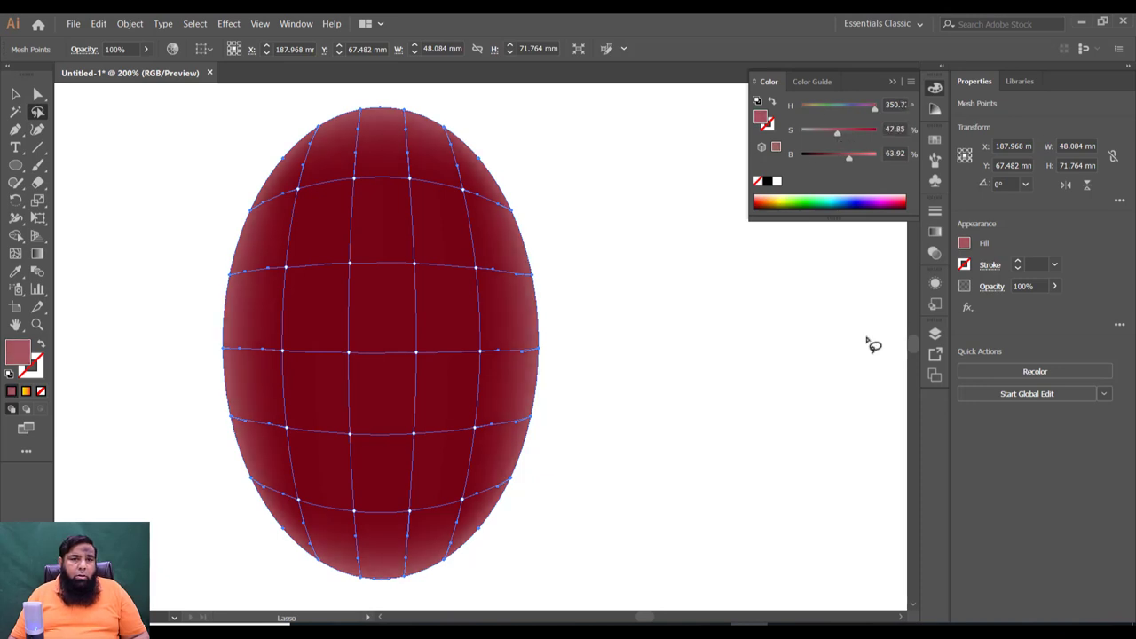
pyautogui.click(37, 94)
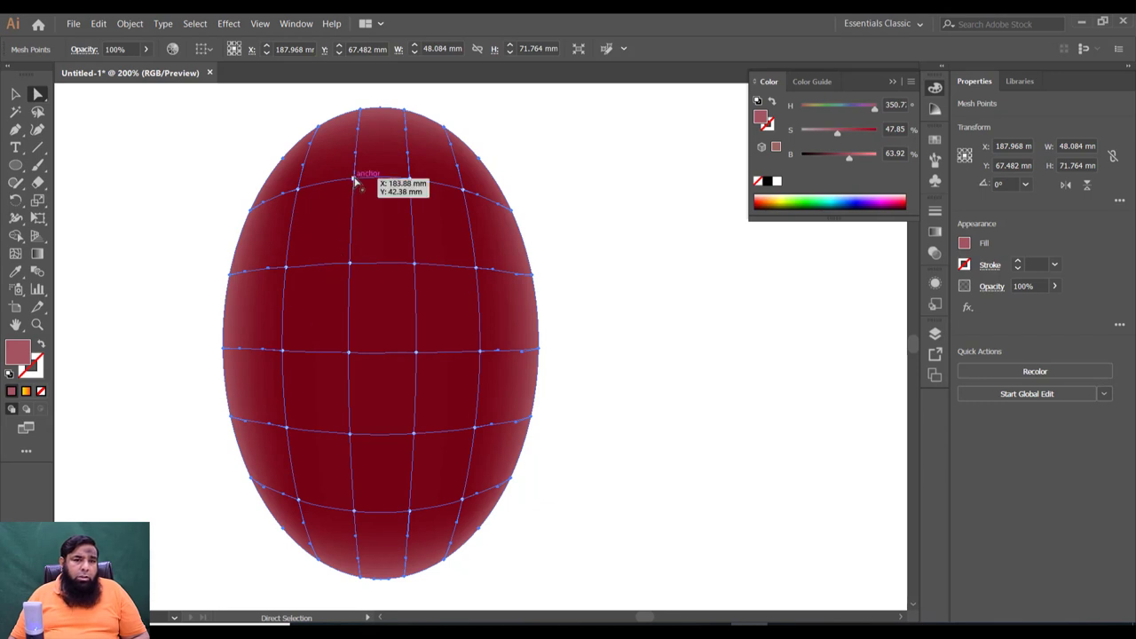
# Step: Brighten mesh points on the upper left, lower middle and top of the egg, then deselect
pyautogui.click(297, 189)
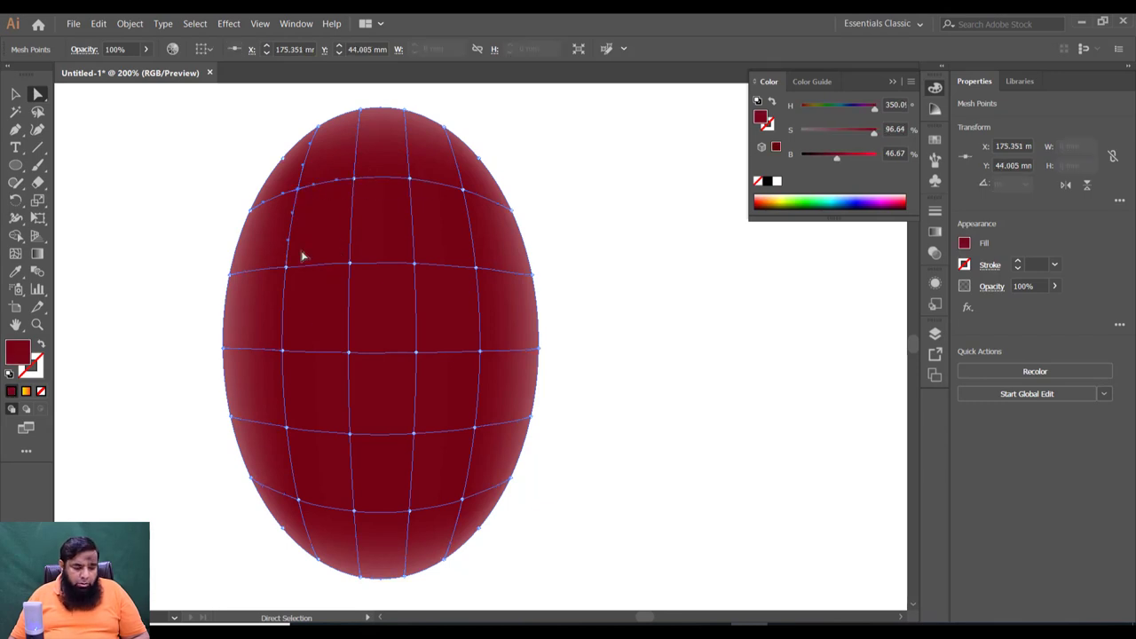
pyautogui.keyDown('shift'); pyautogui.click(286, 267); pyautogui.keyUp('shift')
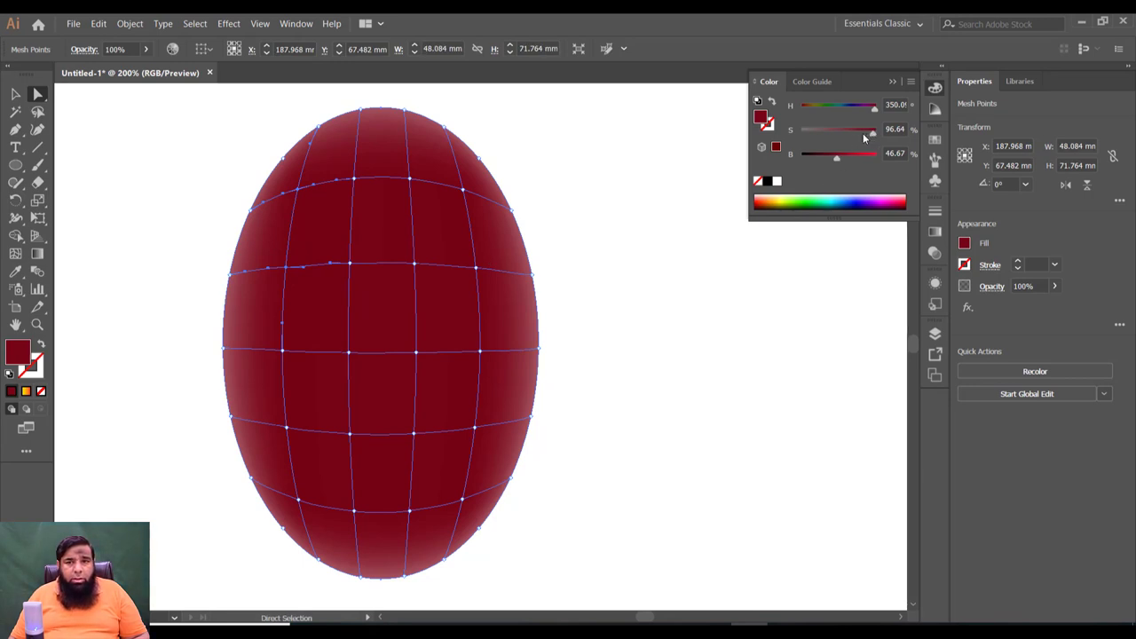
pyautogui.moveTo(865, 137)
pyautogui.mouseDown()
pyautogui.moveTo(849, 137)
pyautogui.moveTo(853, 155)
pyautogui.mouseUp()
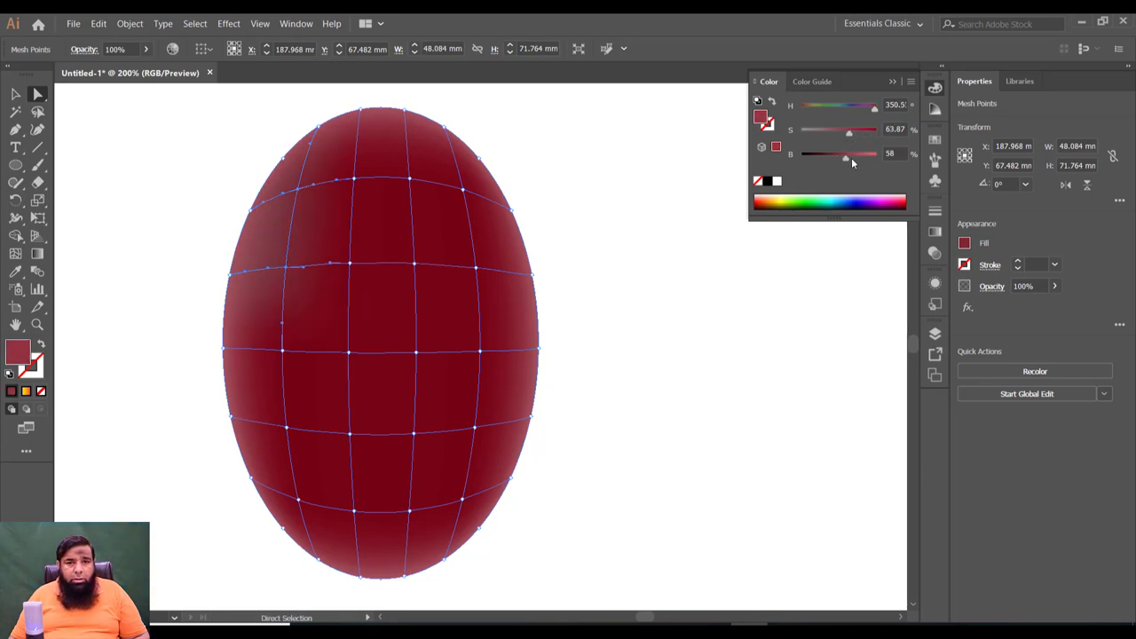
pyautogui.click(350, 434)
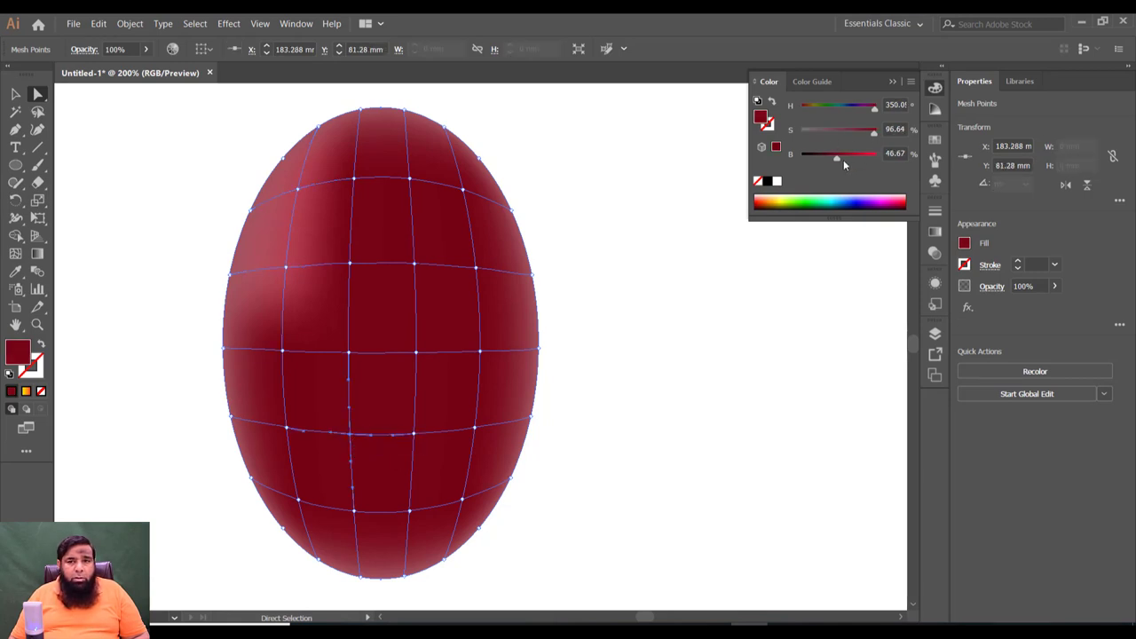
pyautogui.moveTo(837, 157)
pyautogui.mouseDown()
pyautogui.moveTo(857, 157)
pyautogui.moveTo(858, 135)
pyautogui.mouseUp()
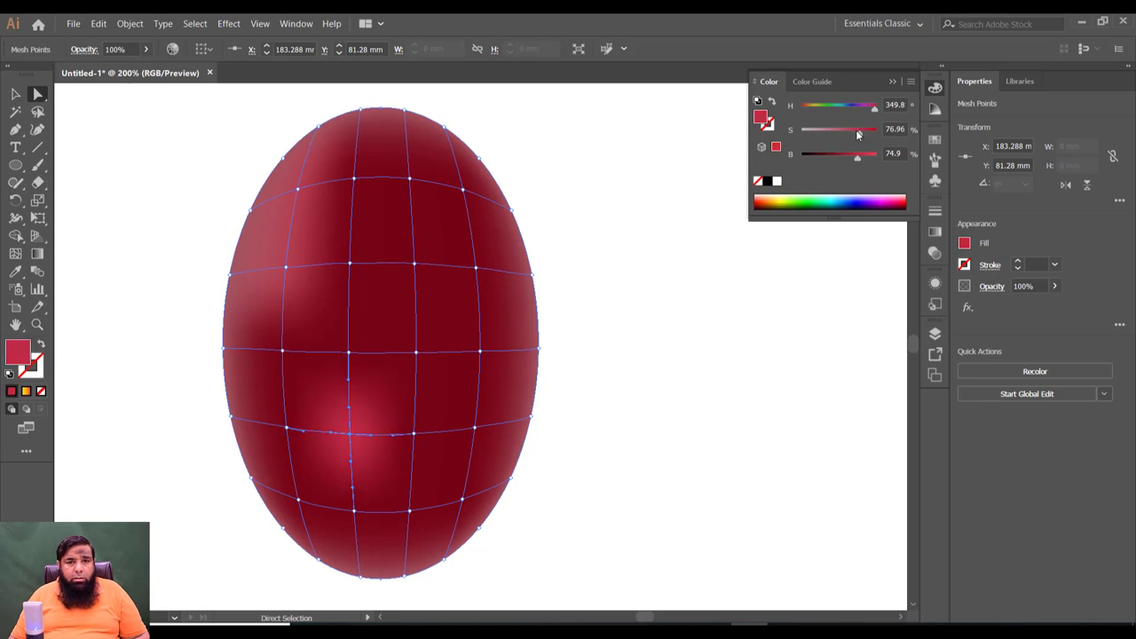
pyautogui.click(412, 186)
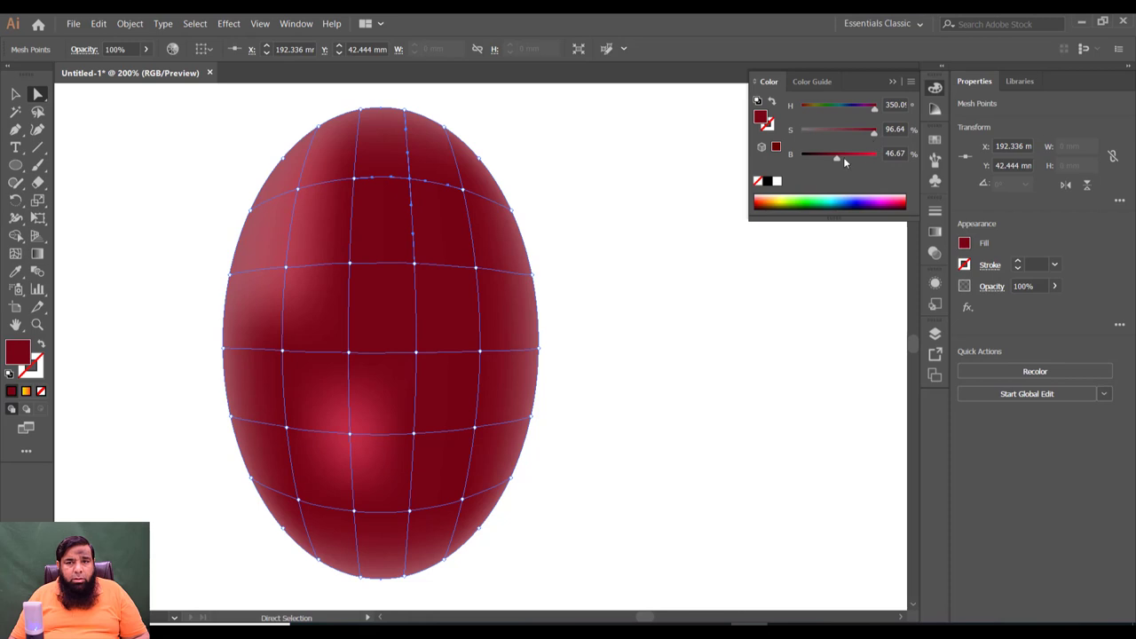
pyautogui.click(744, 462)
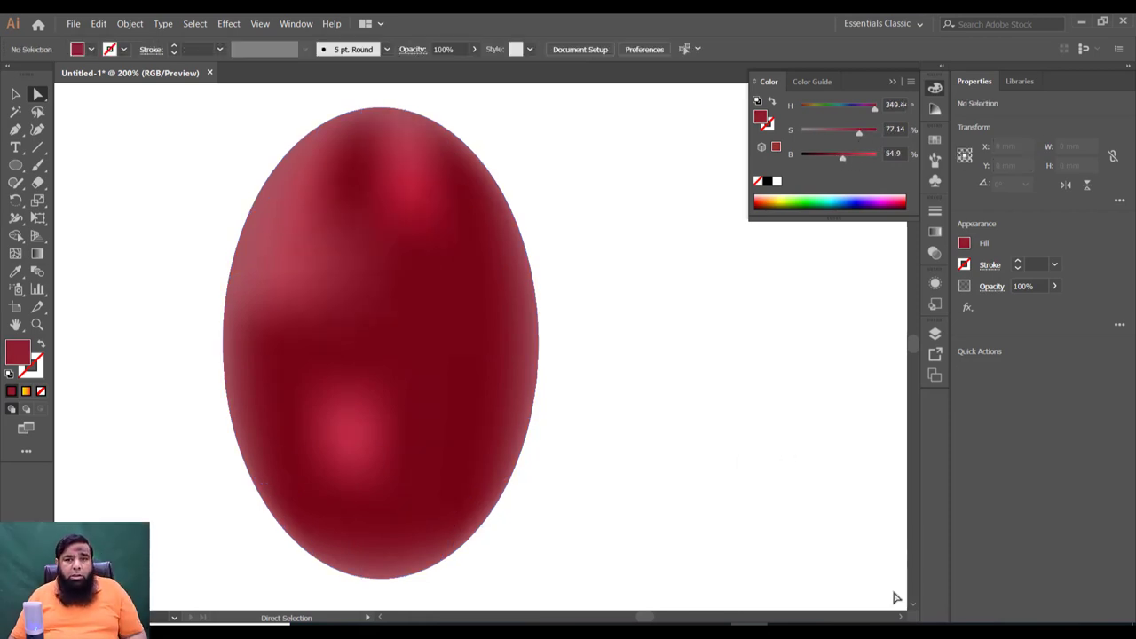
# Step: Paint a small knot at the bottom of the egg and sample its colour
pyautogui.scroll(-1, 888, 603)
pyautogui.scroll(-1, 878, 601)
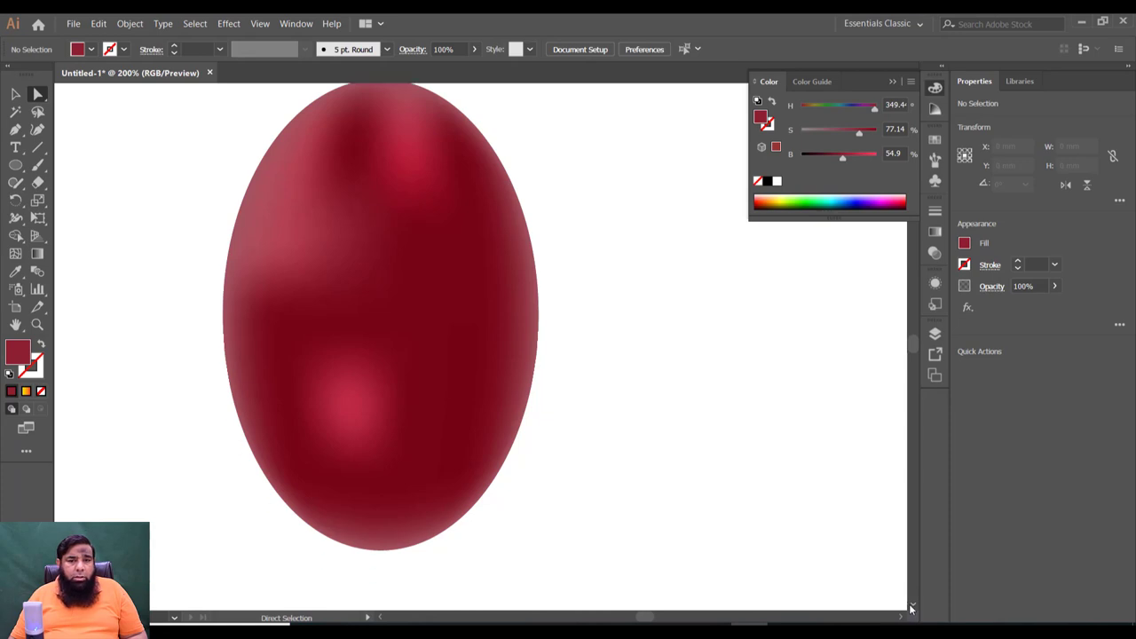
pyautogui.scroll(-1, 865, 600)
pyautogui.scroll(-1, 851, 598)
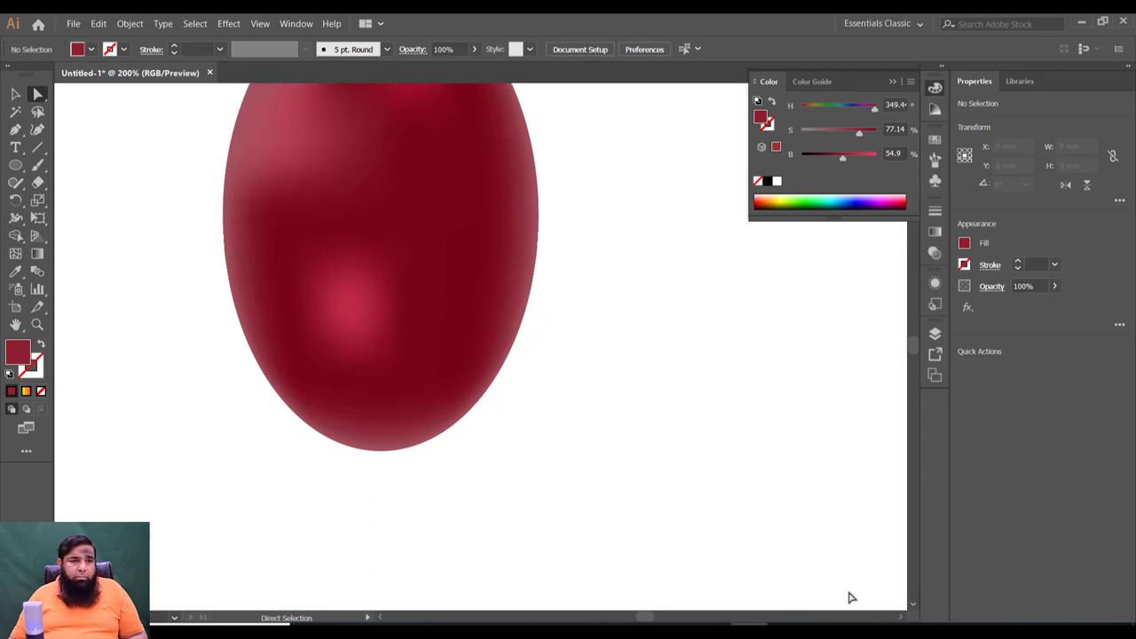
pyautogui.click(38, 166)
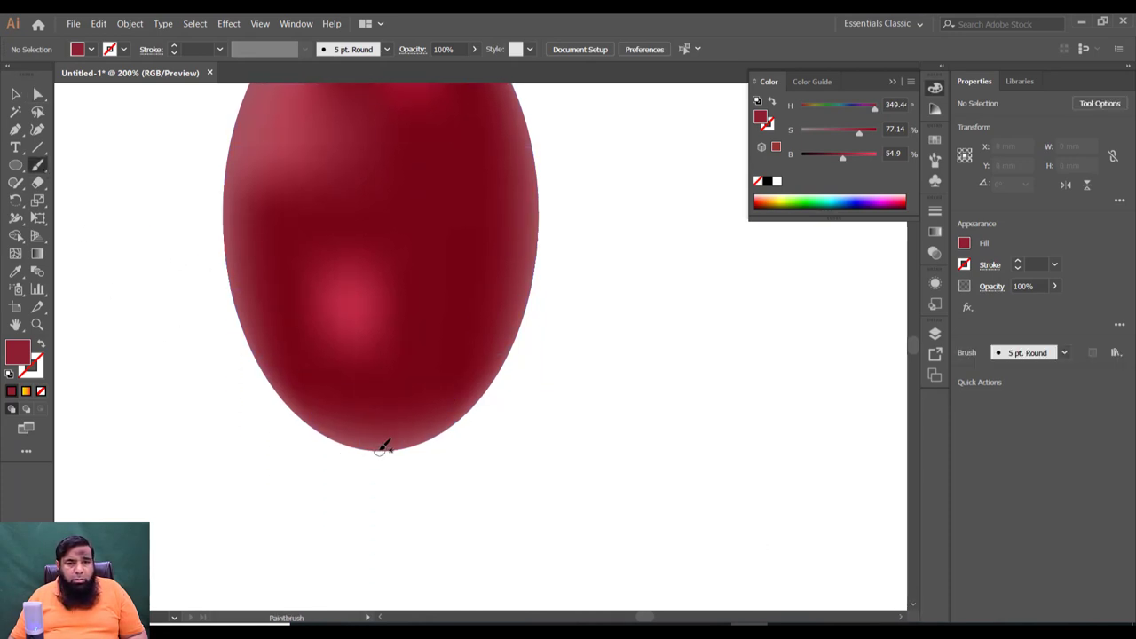
pyautogui.moveTo(381, 449)
pyautogui.mouseDown()
pyautogui.moveTo(393, 461)
pyautogui.moveTo(387, 450)
pyautogui.mouseUp()
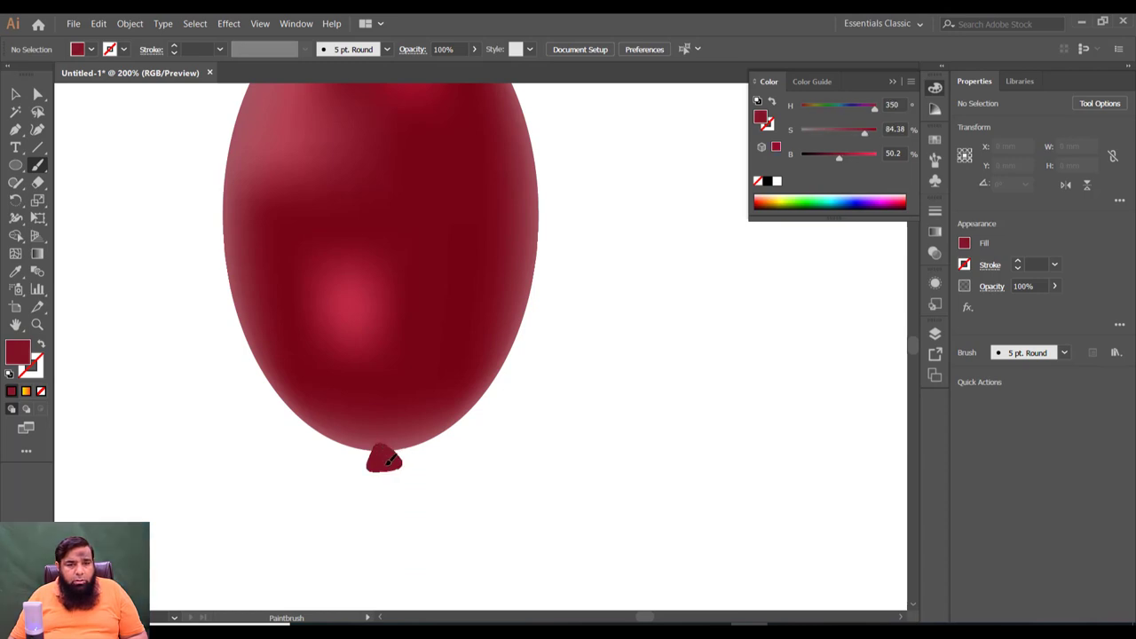
pyautogui.hotkey('shift', 'x')
pyautogui.keyDown('ctrl'); pyautogui.click(383, 457); pyautogui.keyUp('ctrl')
pyautogui.press('i')
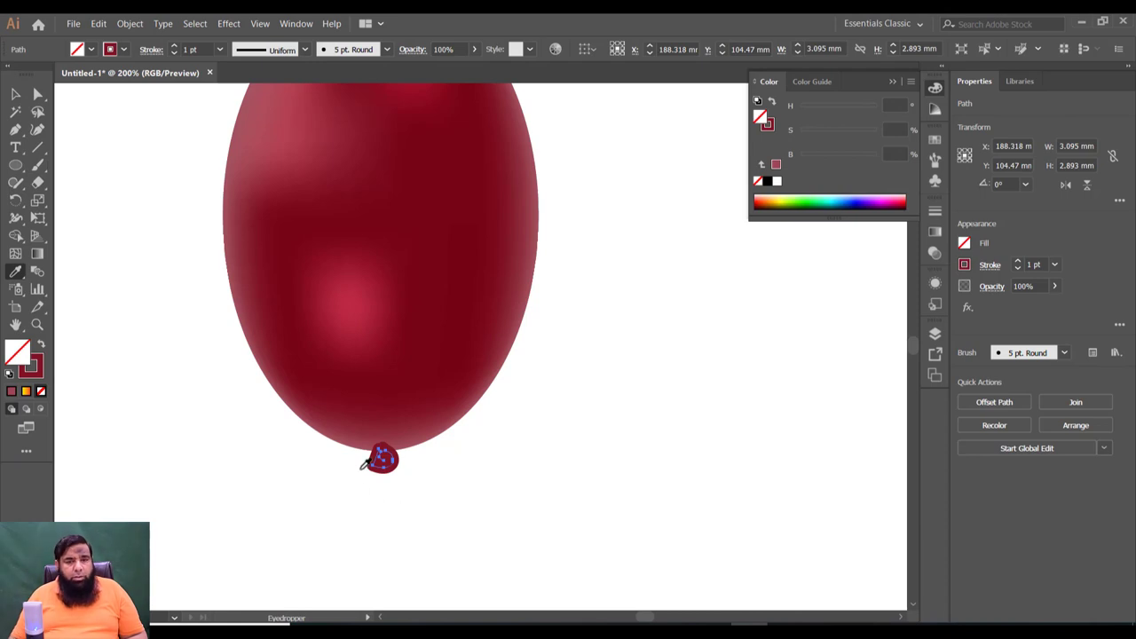
# Step: Paint a wavy string hanging from the knot in a darker, near-black red
pyautogui.hotkey('ctrl', '0')
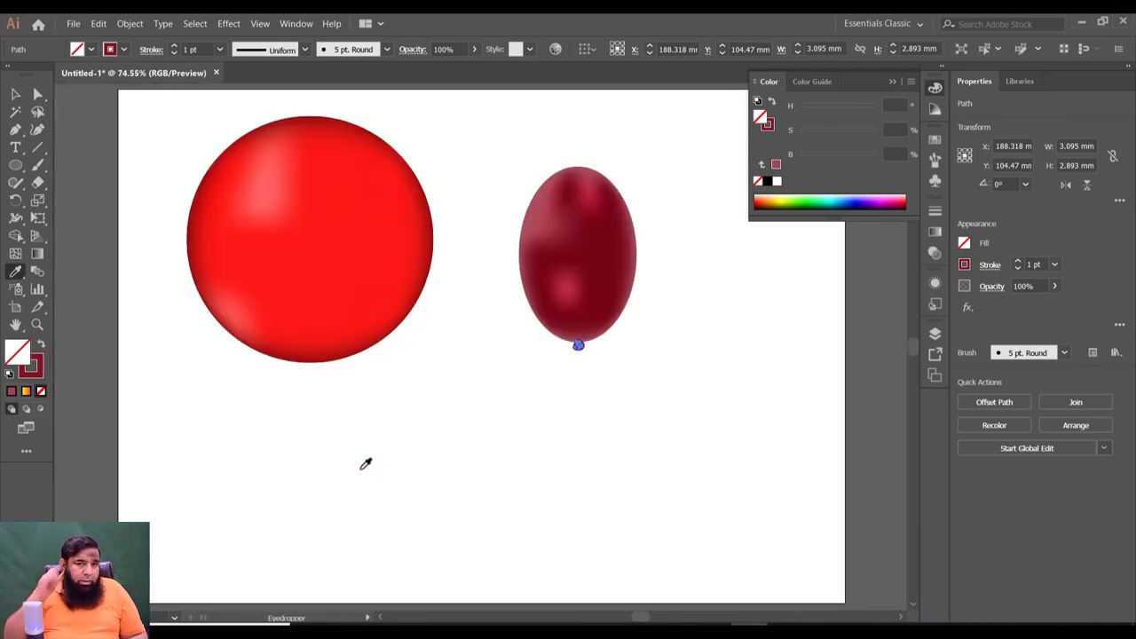
pyautogui.click(15, 94)
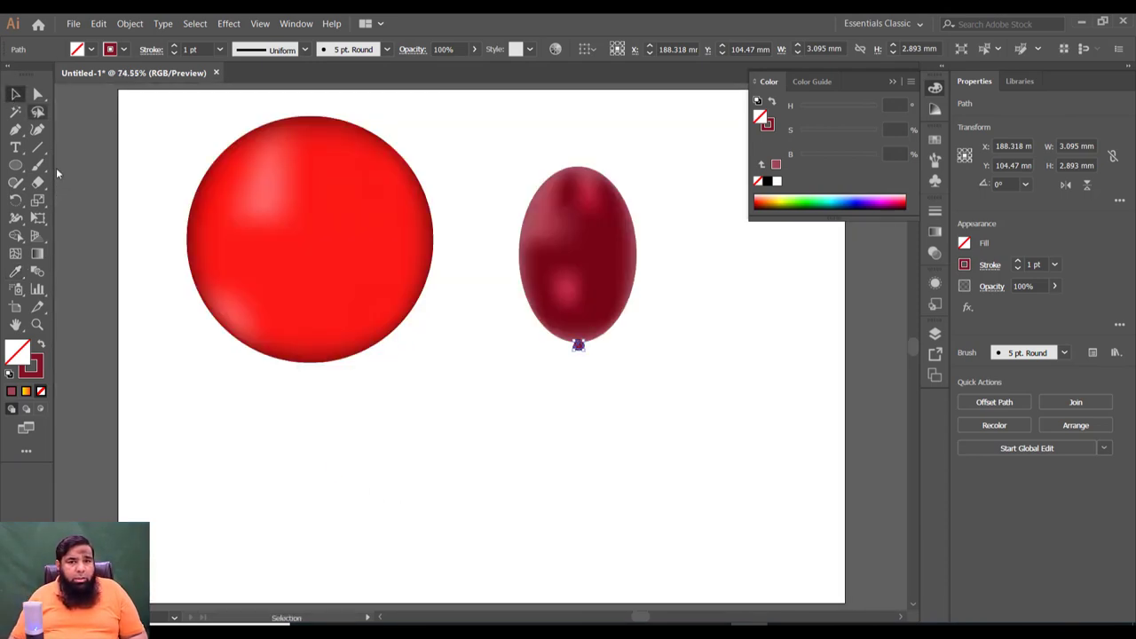
pyautogui.click(40, 166)
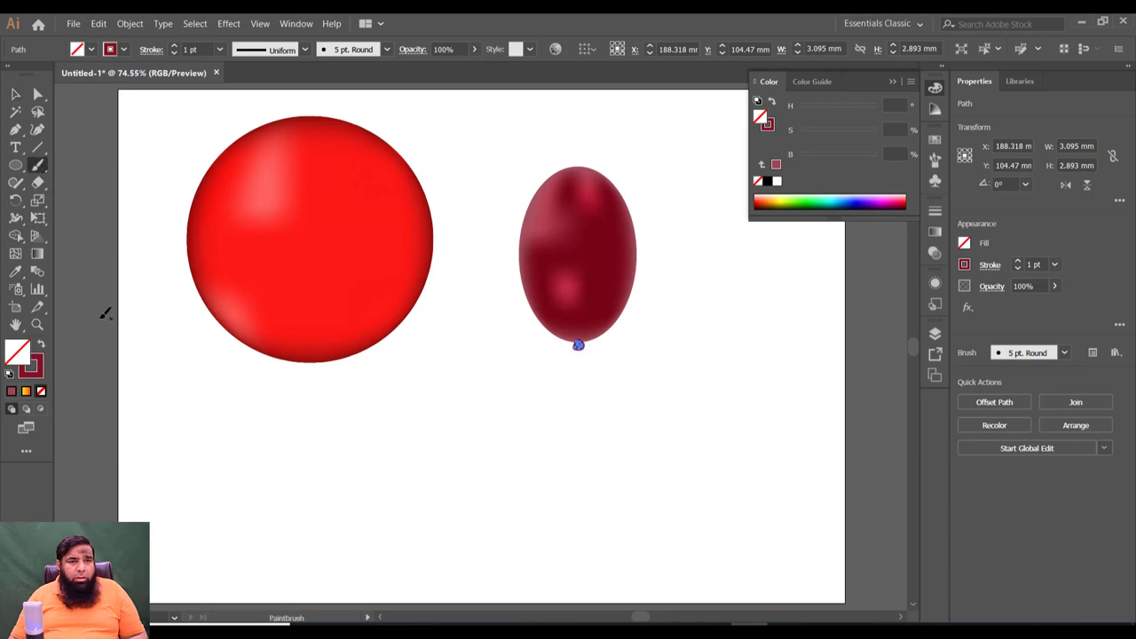
pyautogui.doubleClick(31, 365)
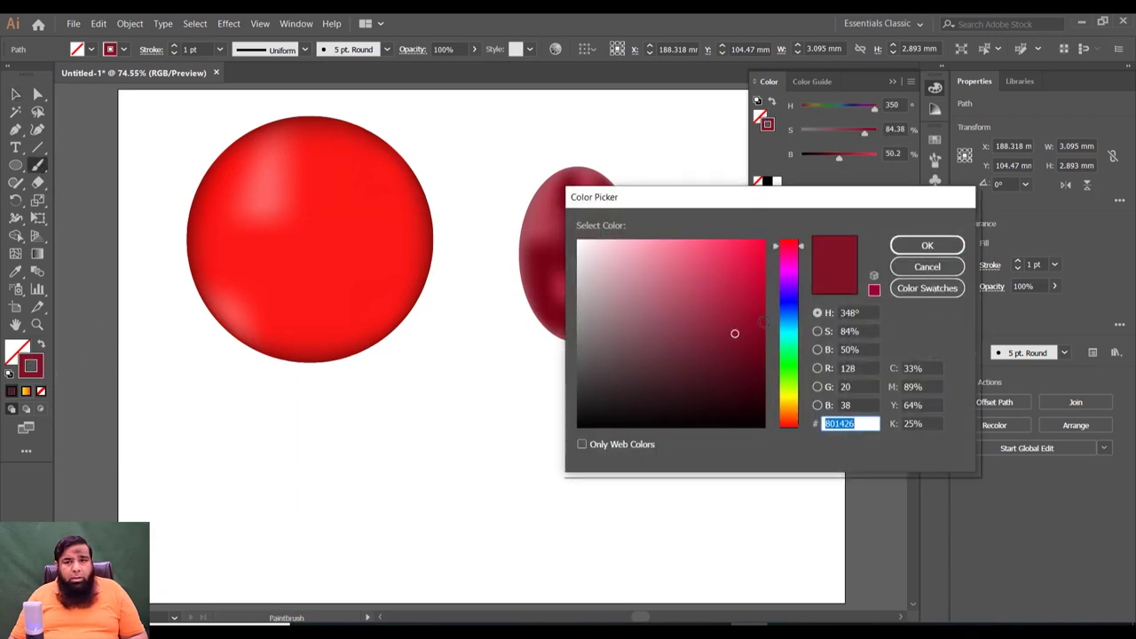
pyautogui.moveTo(751, 310); pyautogui.dragTo(756, 366)
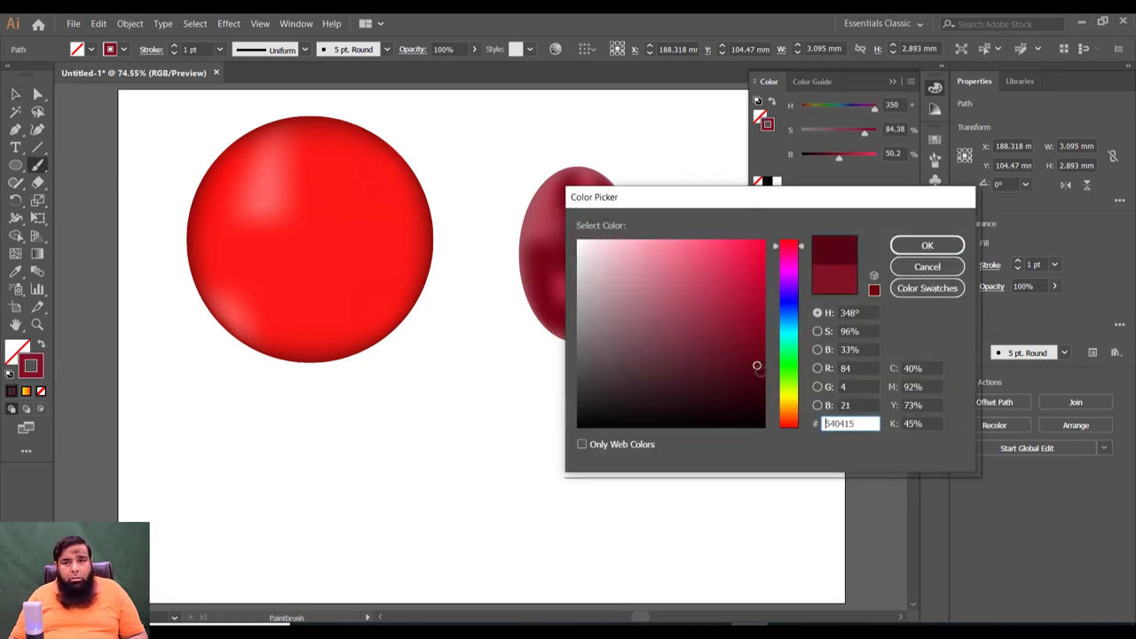
pyautogui.click(926, 245)
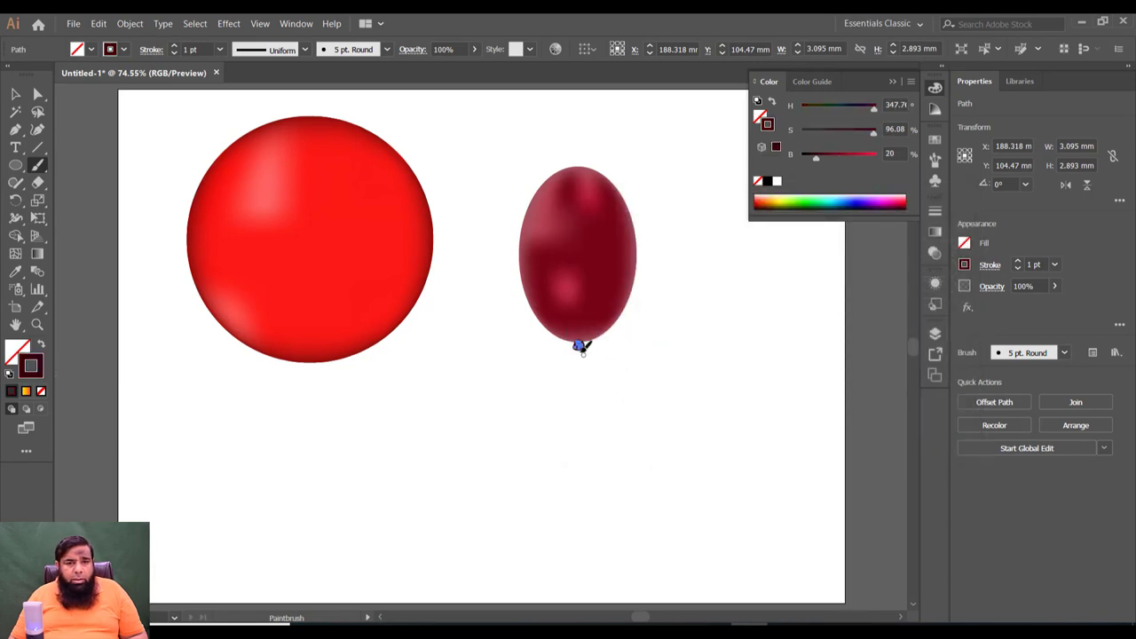
pyautogui.moveTo(576, 348); pyautogui.dragTo(541, 582)
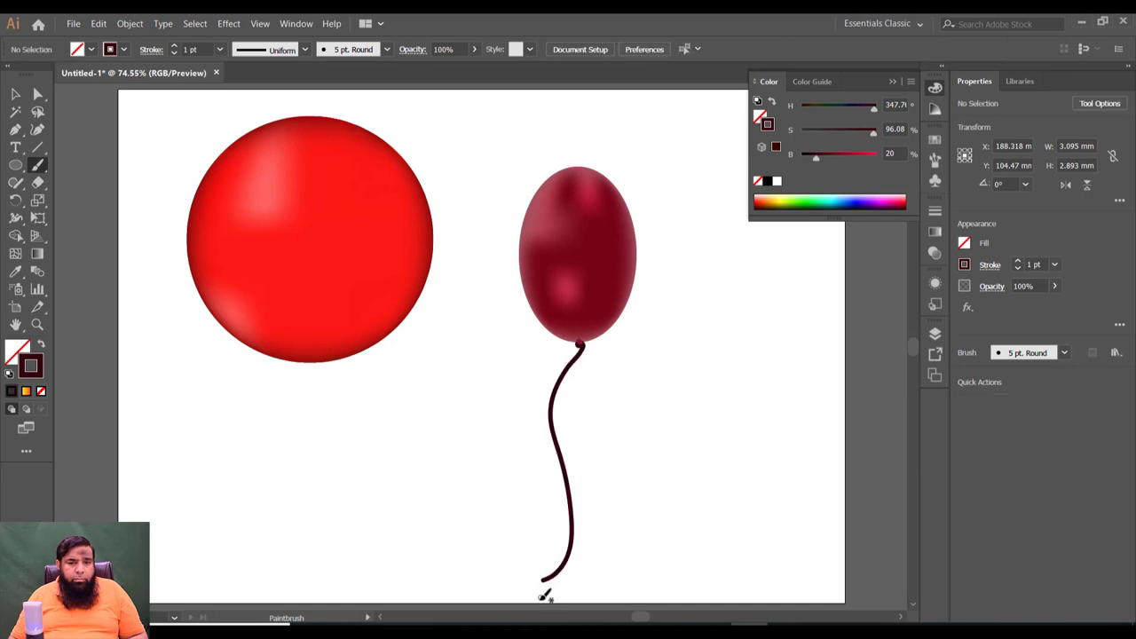
# Step: Add Artboard 2 and draw a 123.714 × 70.314 mm rectangle on it
pyautogui.click(15, 94)
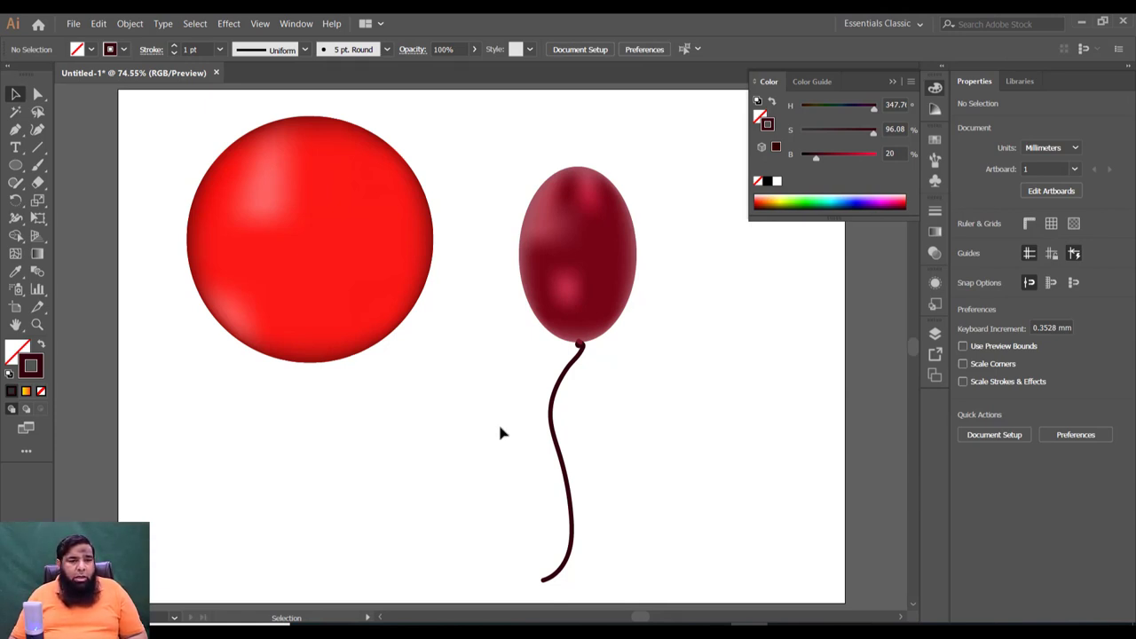
pyautogui.click(16, 308)
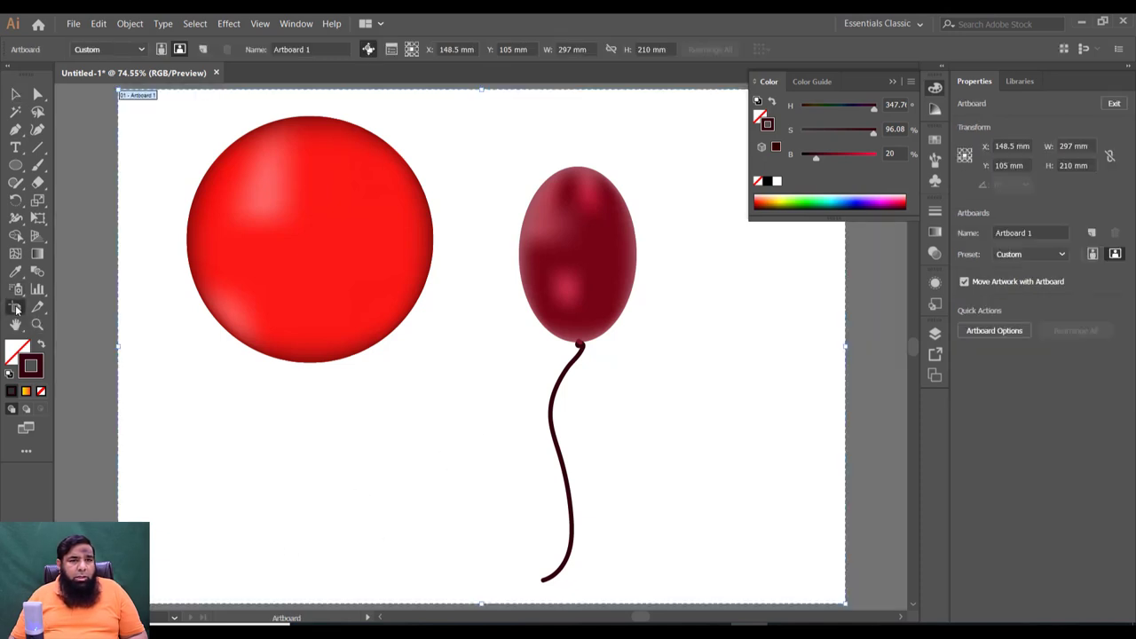
pyautogui.click(203, 49)
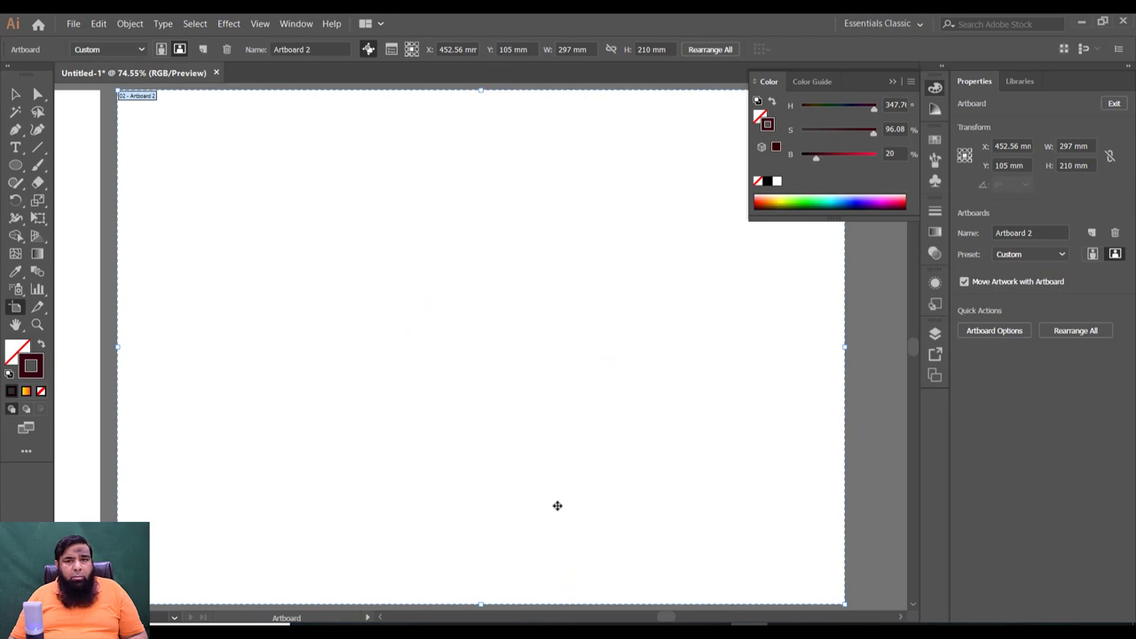
pyautogui.moveTo(15, 165); pyautogui.dragTo(76, 166)
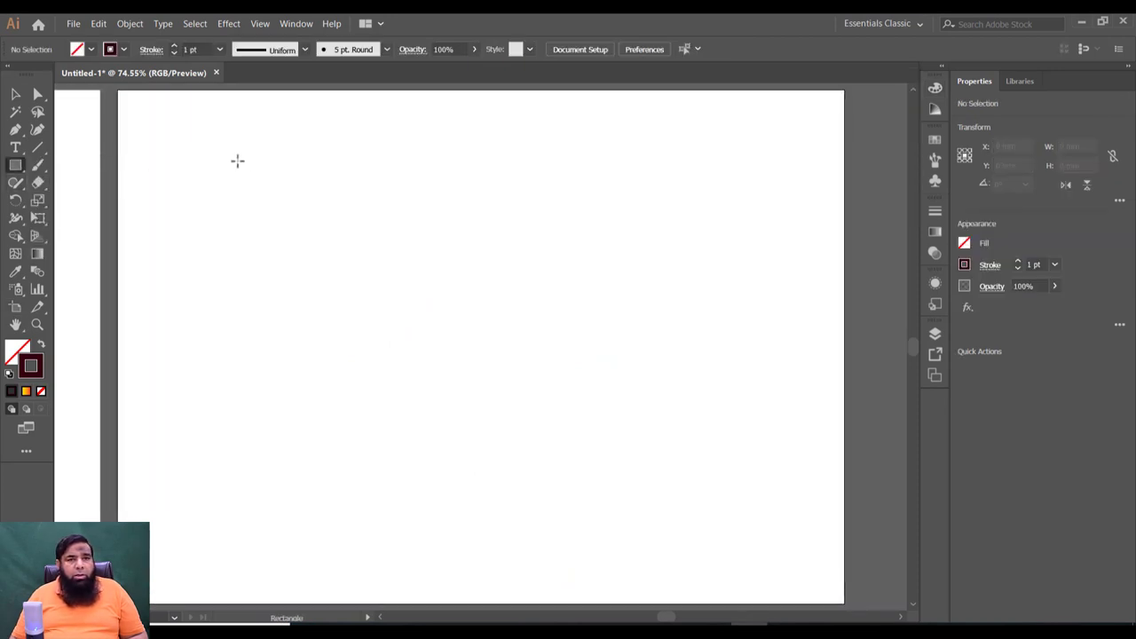
pyautogui.moveTo(171, 144); pyautogui.dragTo(475, 316)
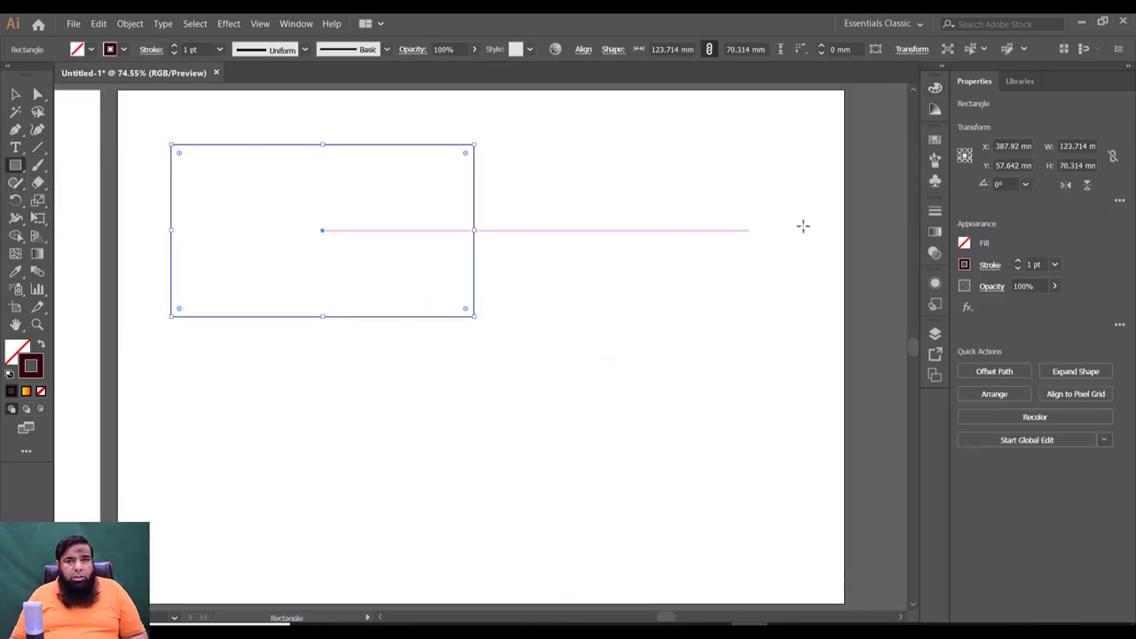
# Step: Fill the rectangle dark blue with no stroke and collapse the Swatches panel
pyautogui.click(941, 138)
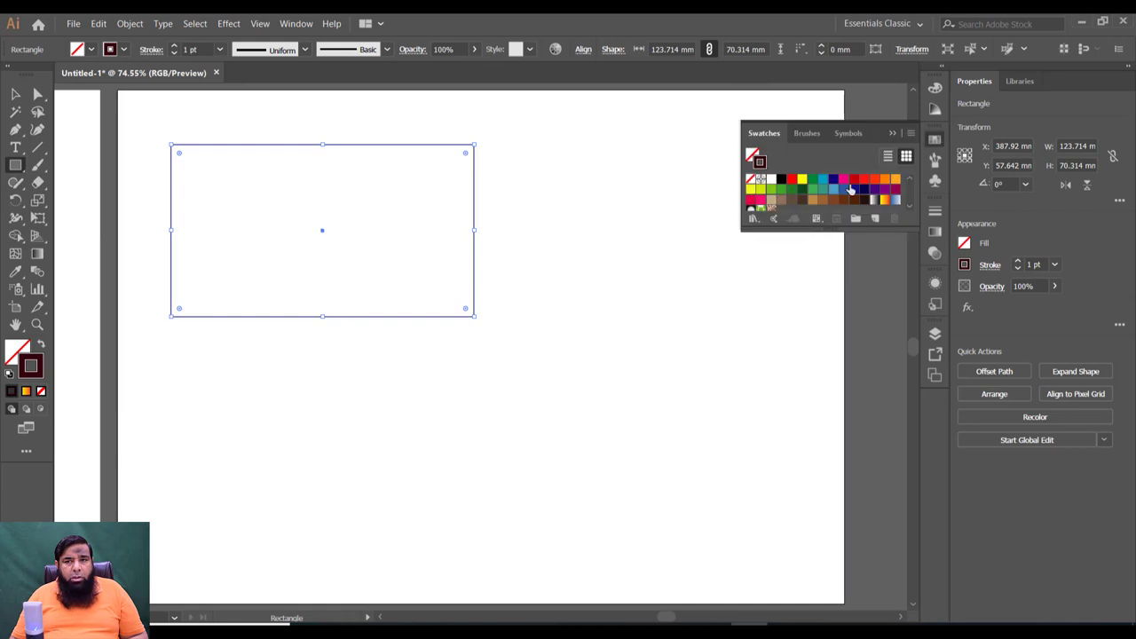
pyautogui.click(850, 189)
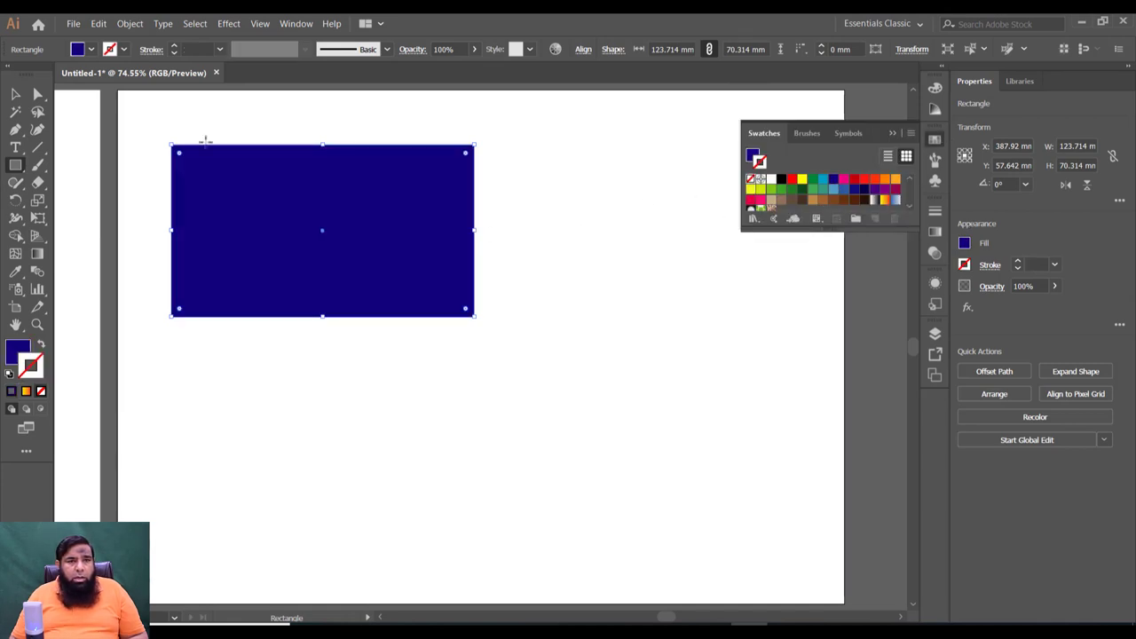
pyautogui.click(891, 134)
pyautogui.click(129, 23)
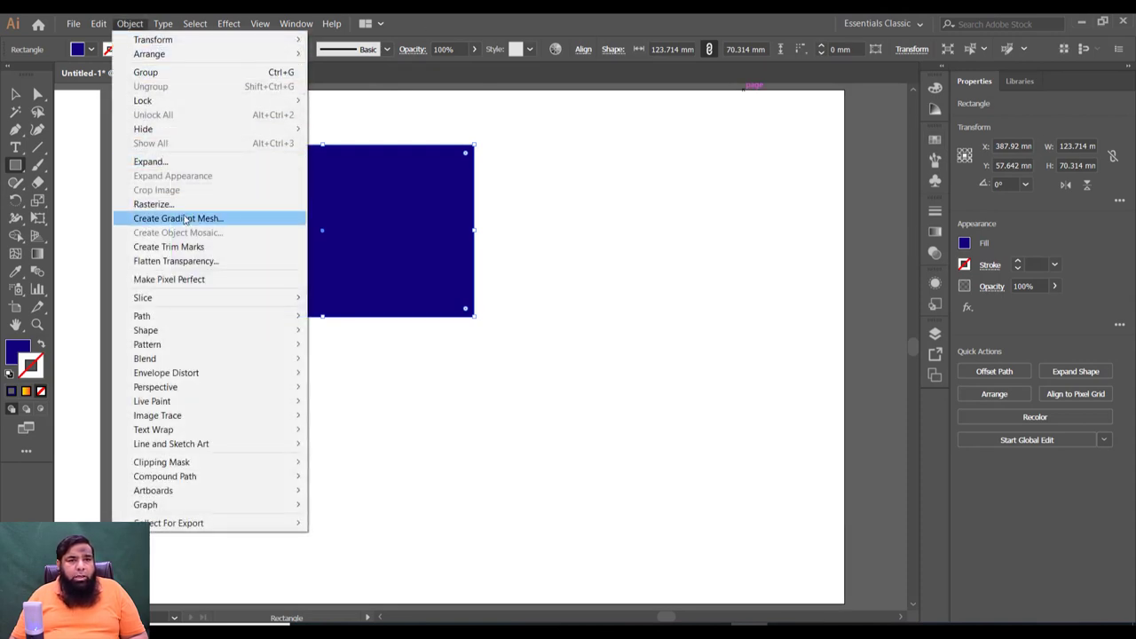
# Step: Set Create Gradient Mesh to 2 rows and 13 columns for the dark blue rectangle
pyautogui.click(160, 218)
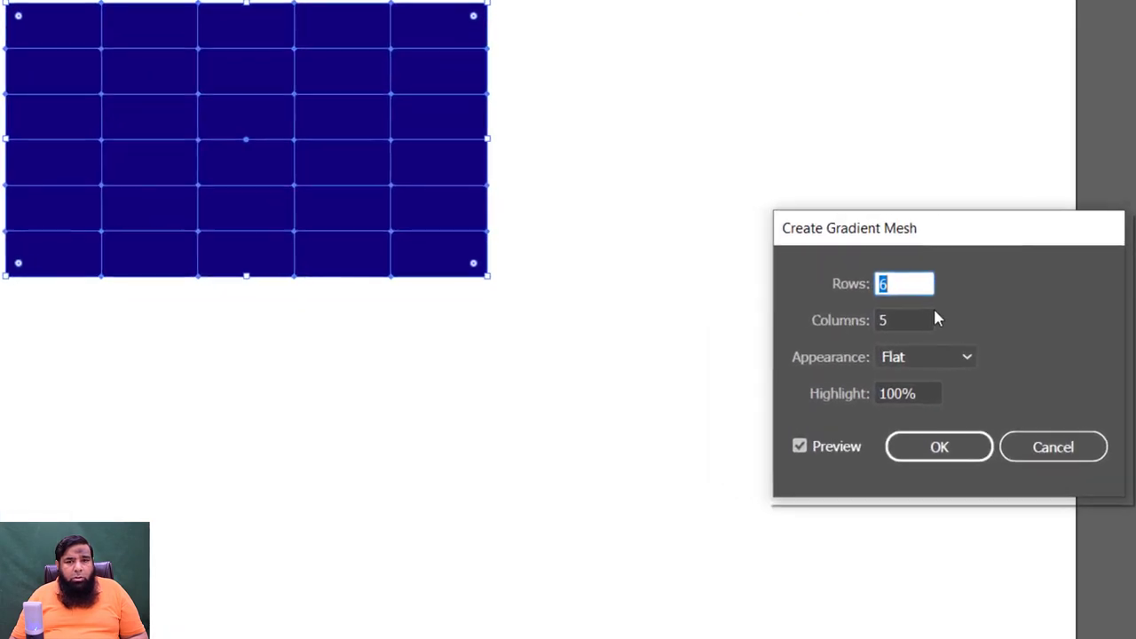
pyautogui.press('Down')
pyautogui.press('Down')
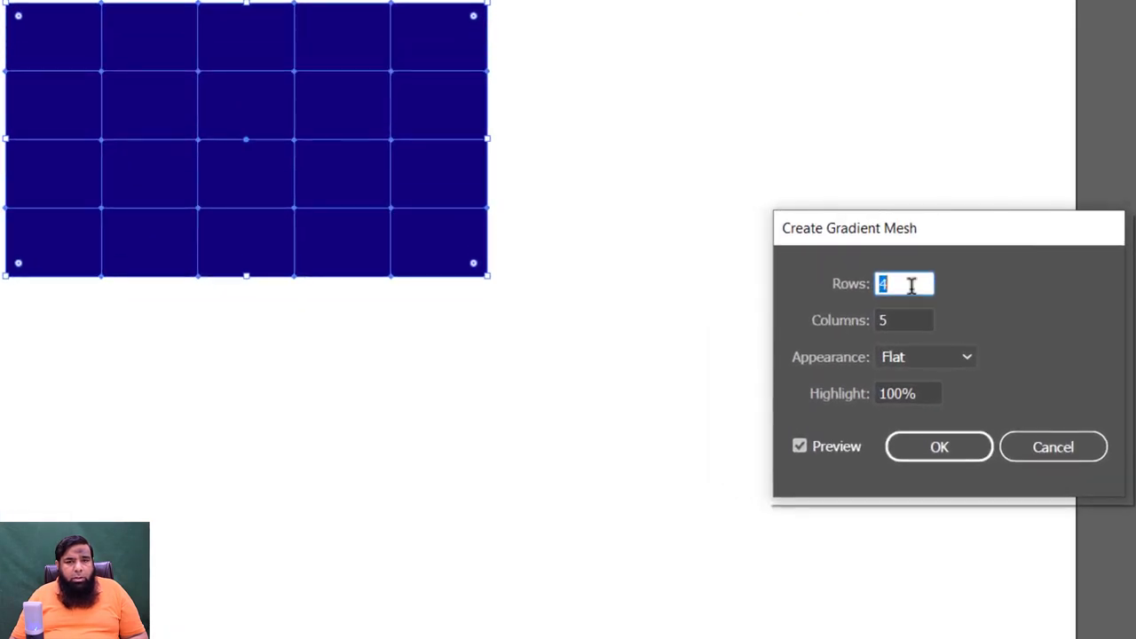
pyautogui.press('Down')
pyautogui.press('Down')
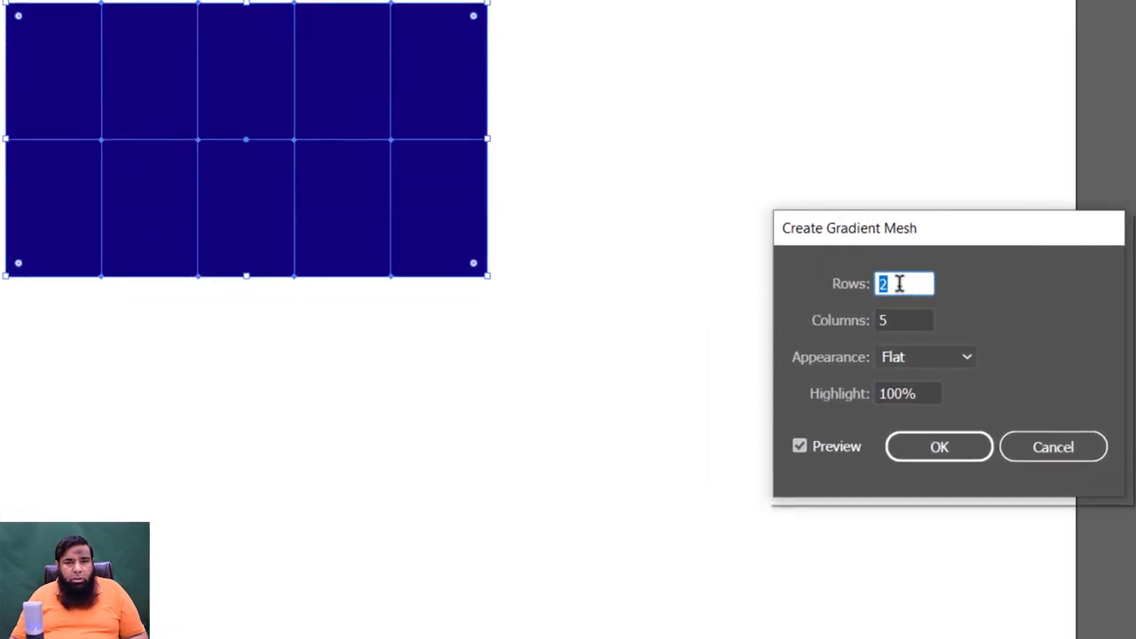
pyautogui.click(890, 316)
pyautogui.press('Up')
pyautogui.press('Up')
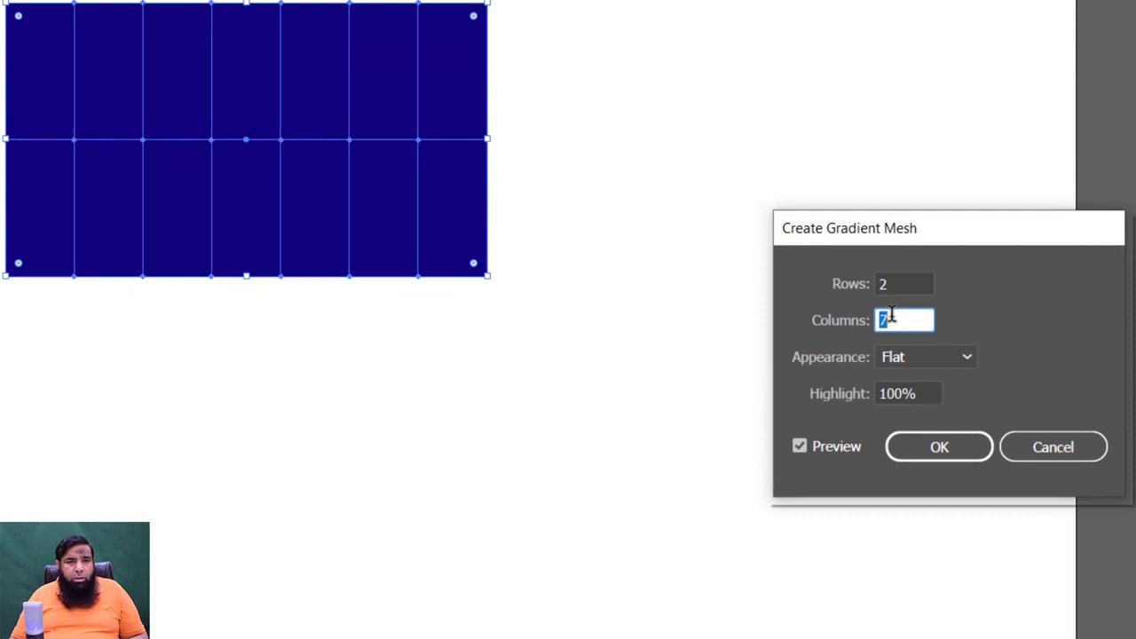
pyautogui.press('Up')
pyautogui.press('Up')
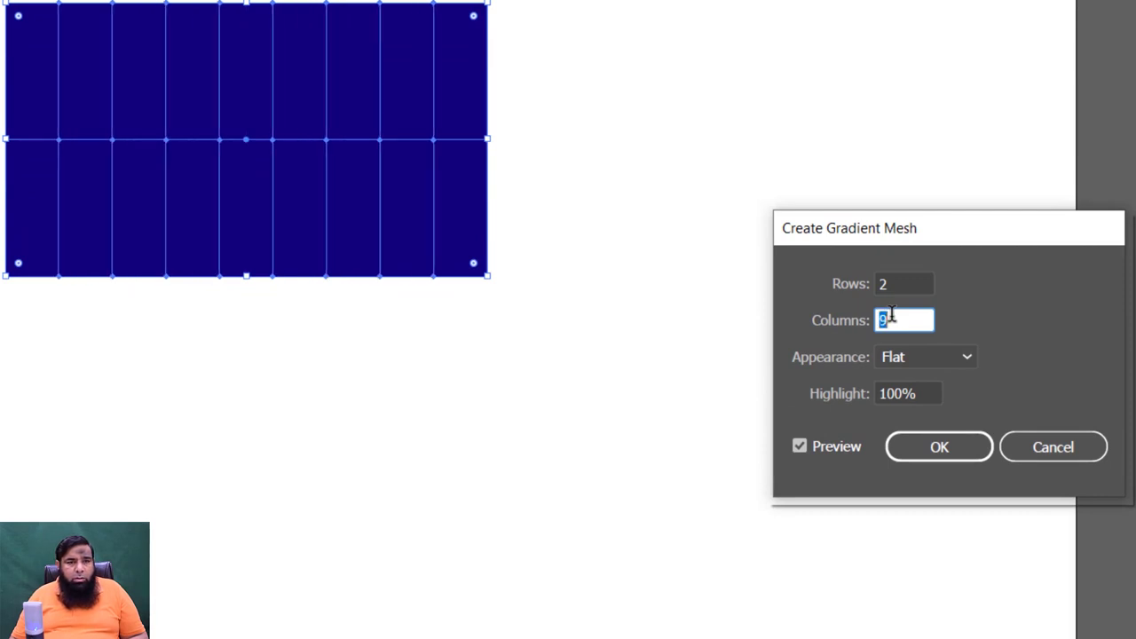
pyautogui.press('Up')
pyautogui.press('Up')
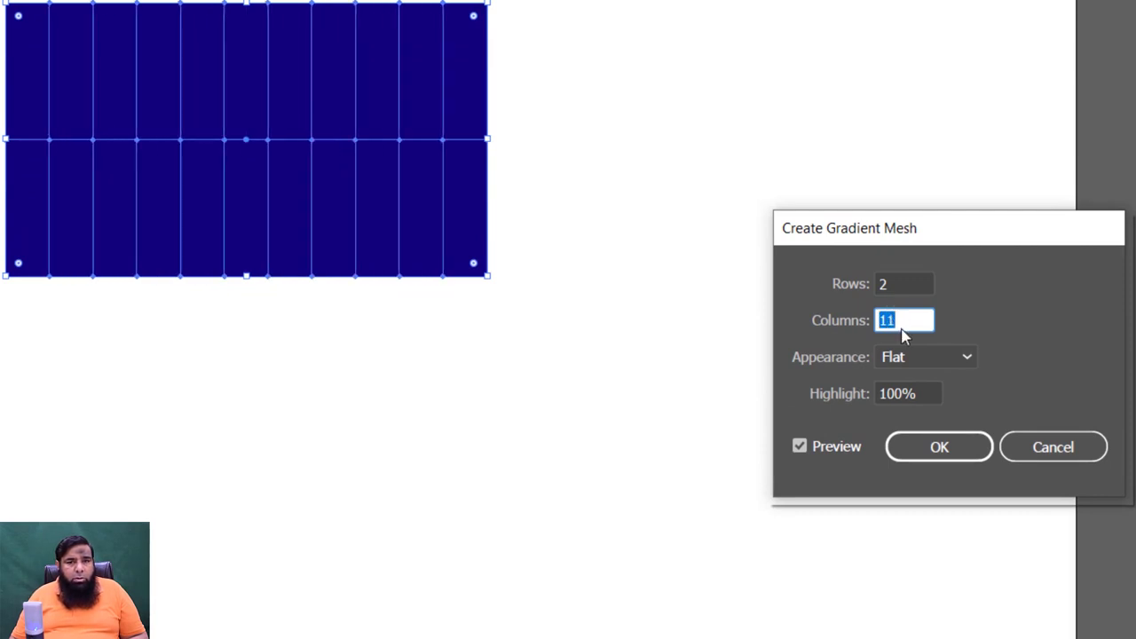
pyautogui.press('Up')
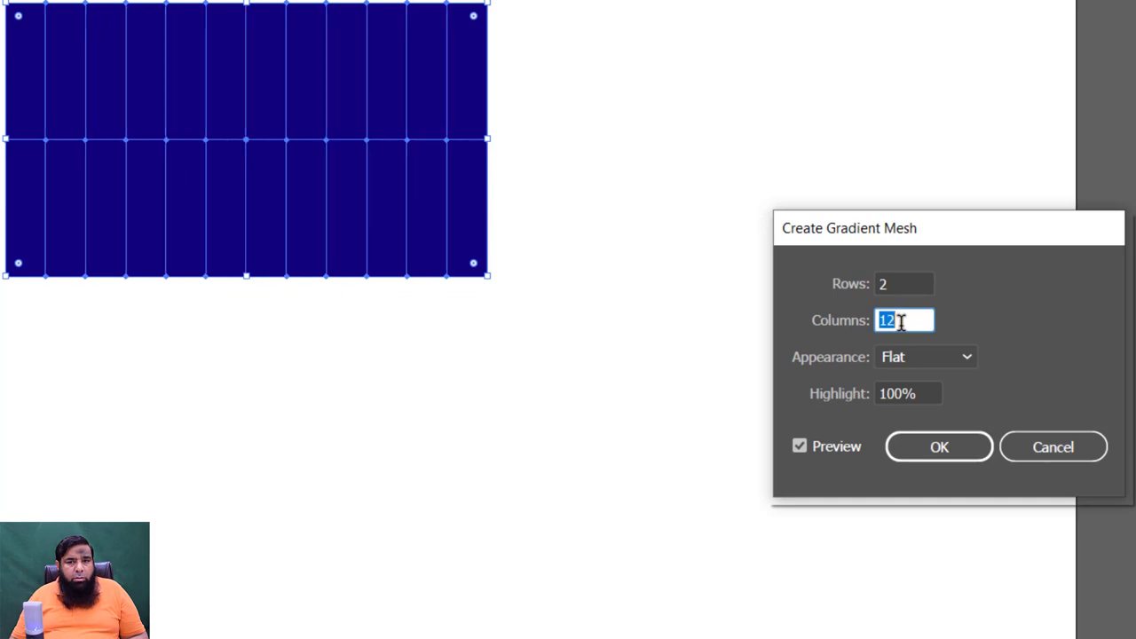
pyautogui.press('Up')
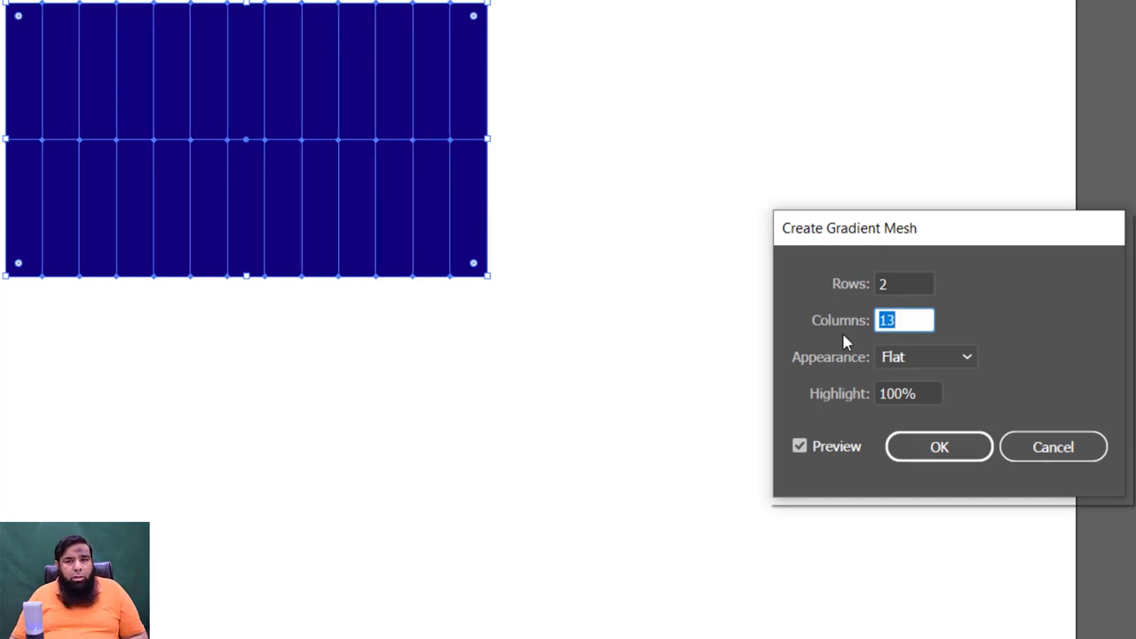
pyautogui.click(944, 449)
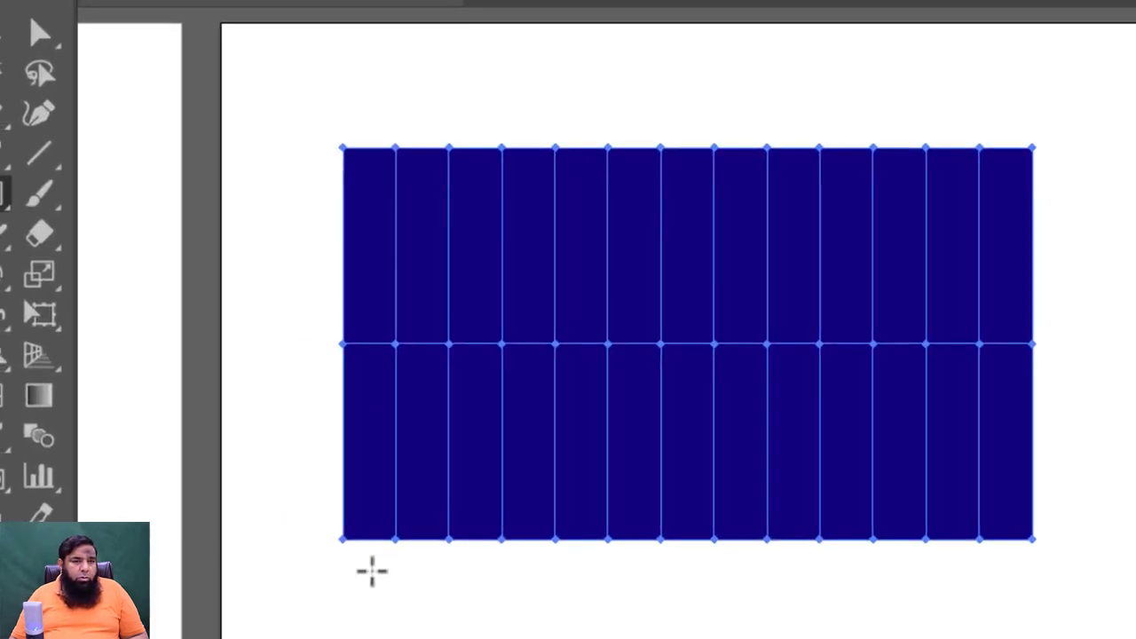
# Step: Marquee-select mesh points on alternate vertical lines and the right edge of the curtain
pyautogui.click(35, 33)
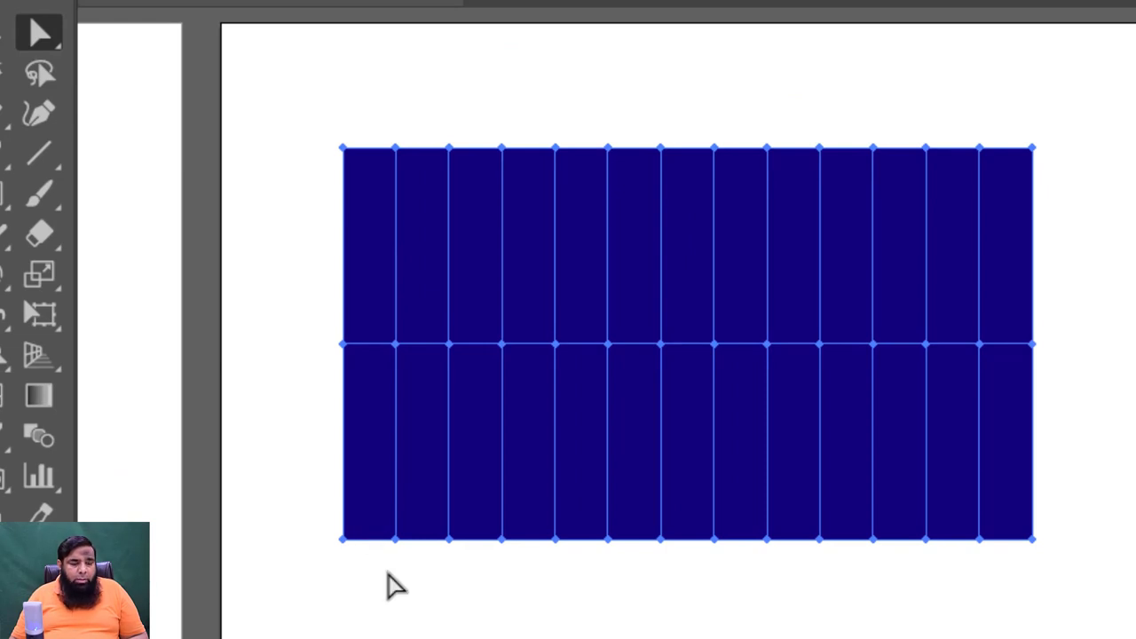
pyautogui.moveTo(388, 573); pyautogui.dragTo(404, 339)
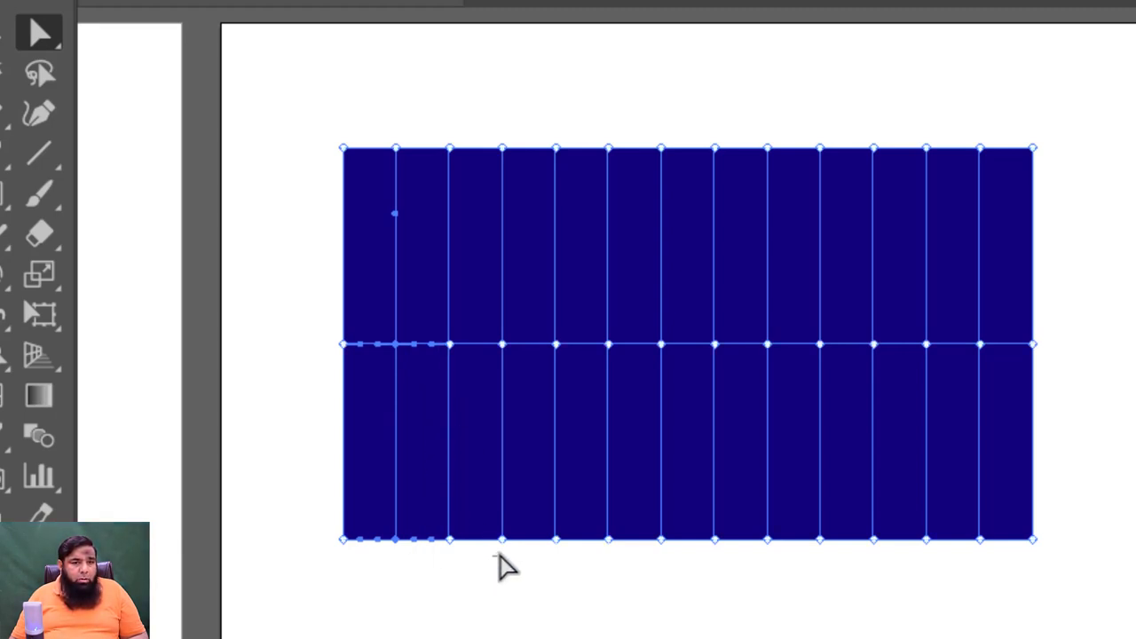
pyautogui.moveTo(492, 556); pyautogui.dragTo(516, 327)
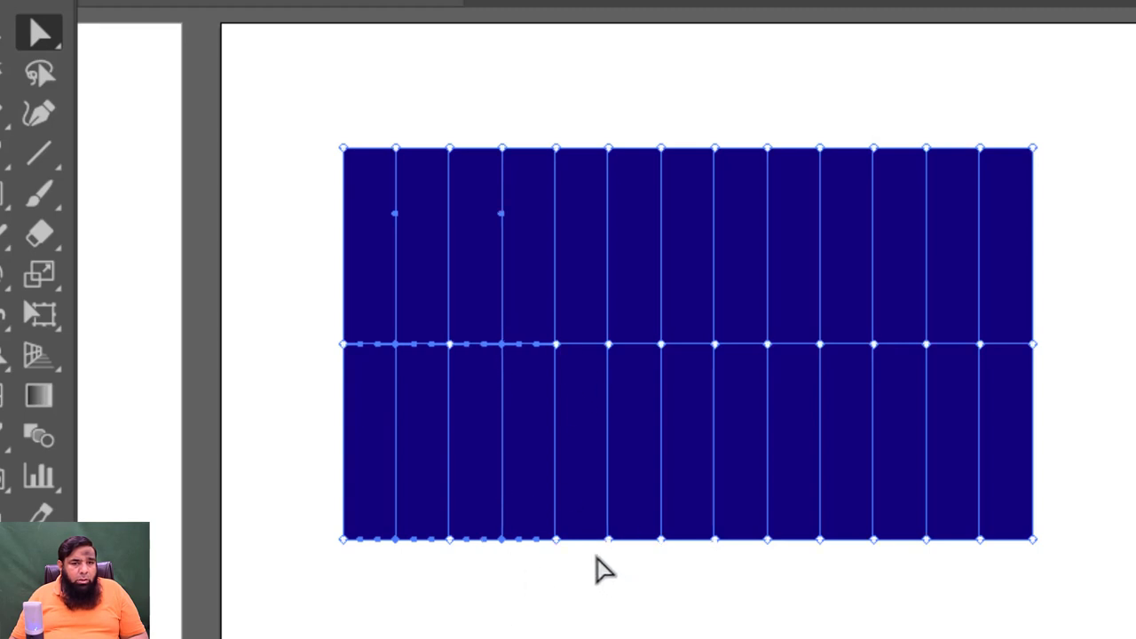
pyautogui.moveTo(597, 557); pyautogui.dragTo(624, 329)
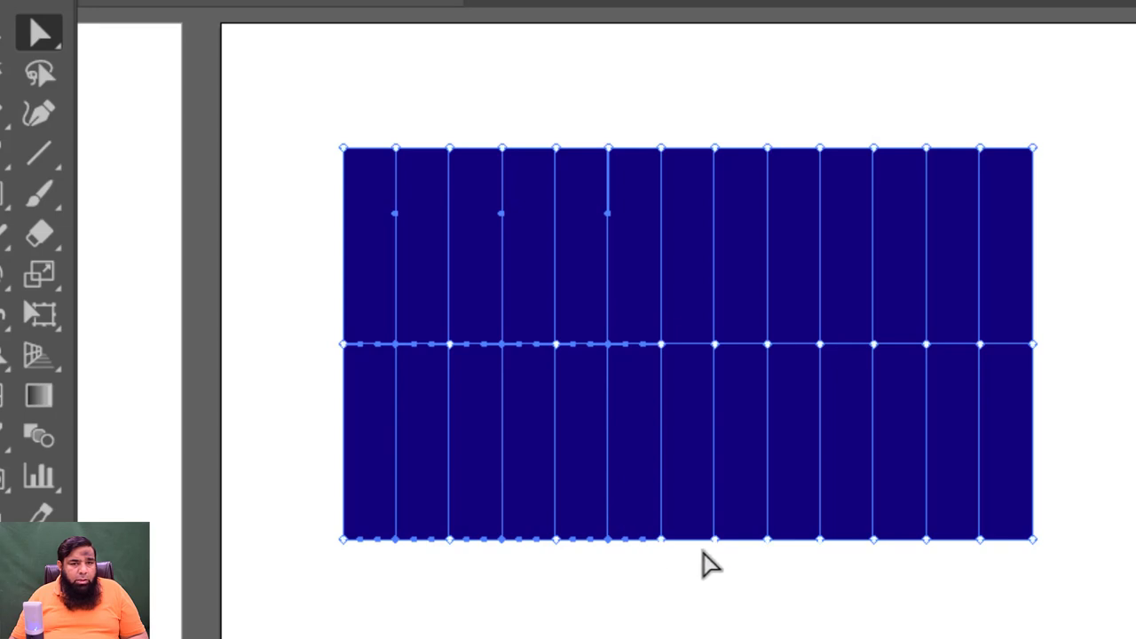
pyautogui.moveTo(703, 551); pyautogui.dragTo(723, 328)
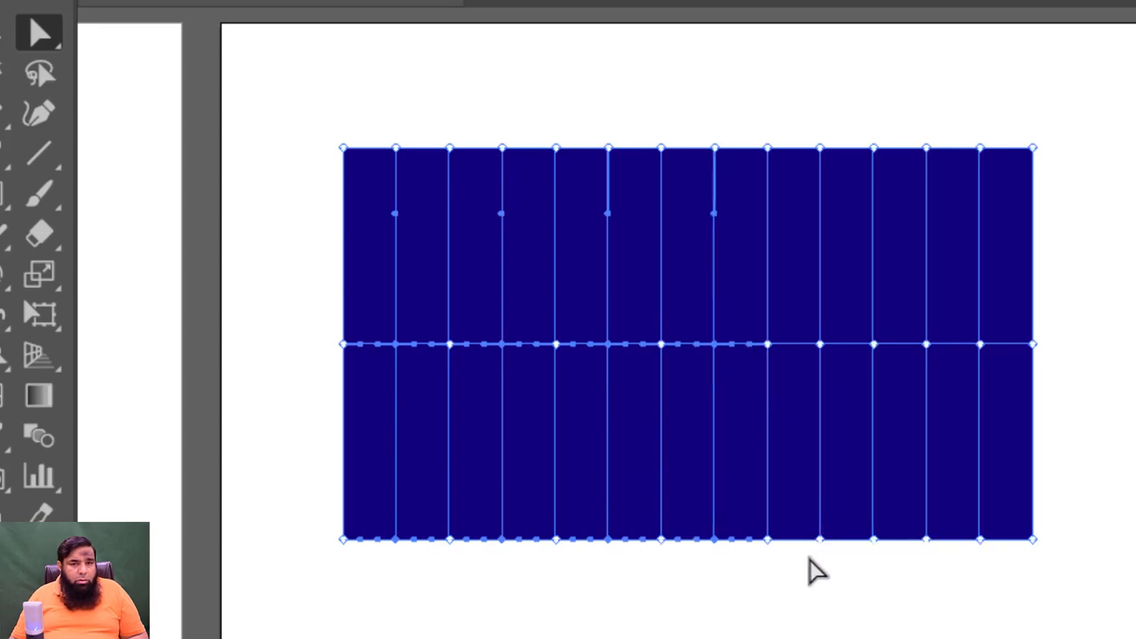
pyautogui.moveTo(810, 558); pyautogui.dragTo(836, 330)
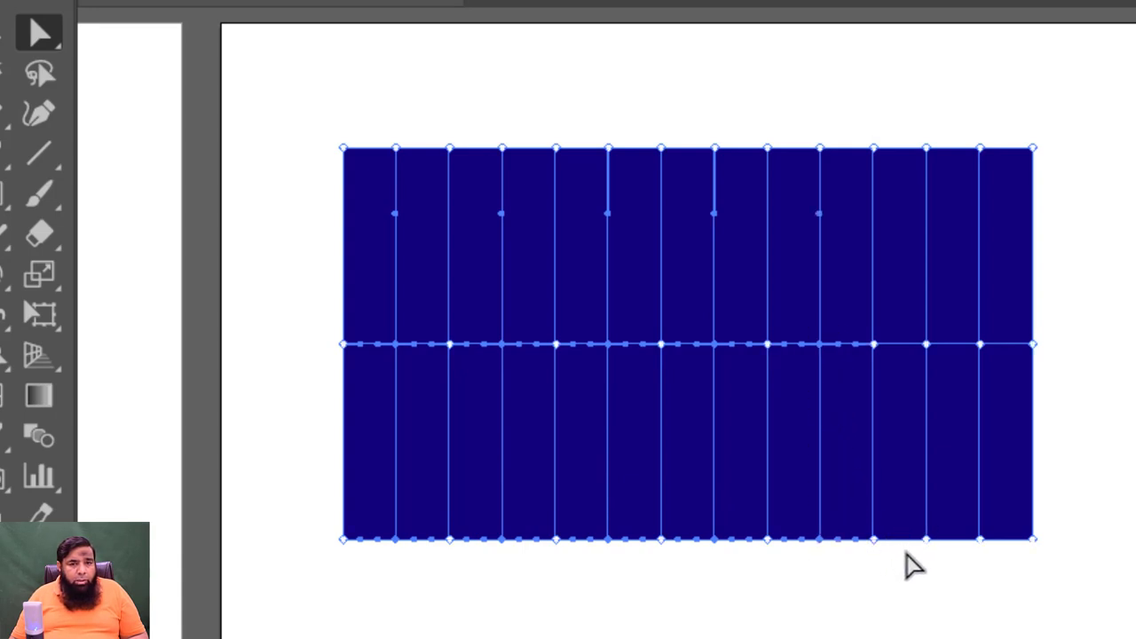
pyautogui.moveTo(907, 551)
pyautogui.mouseDown()
pyautogui.moveTo(942, 325)
pyautogui.moveTo(940, 337)
pyautogui.mouseUp()
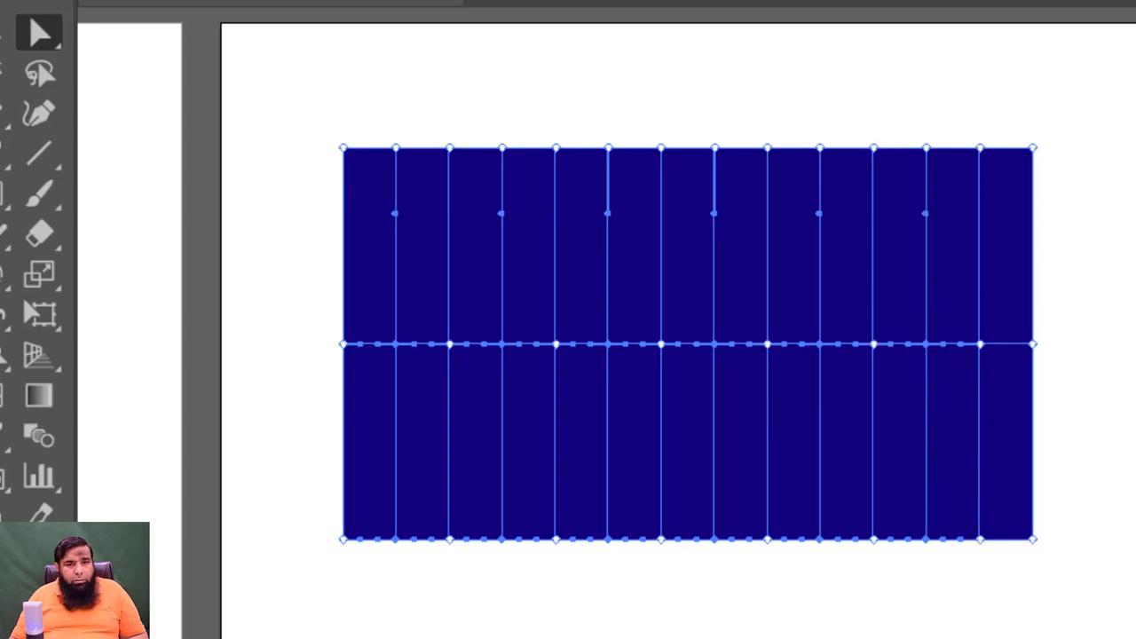
pyautogui.moveTo(1070, 568); pyautogui.dragTo(1024, 313)
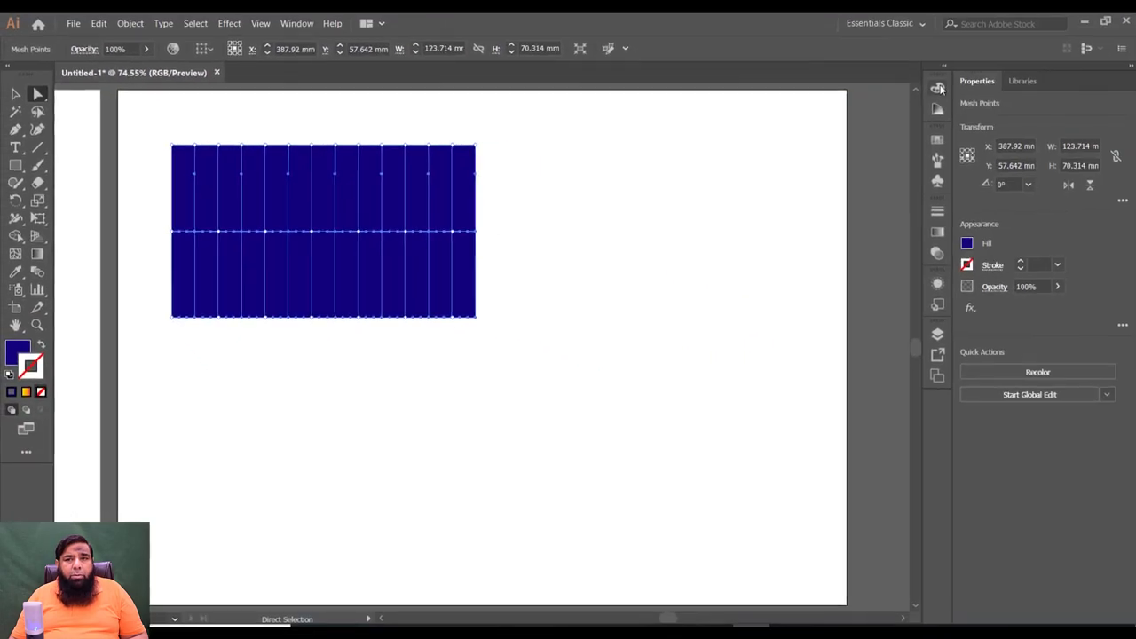
pyautogui.click(935, 88)
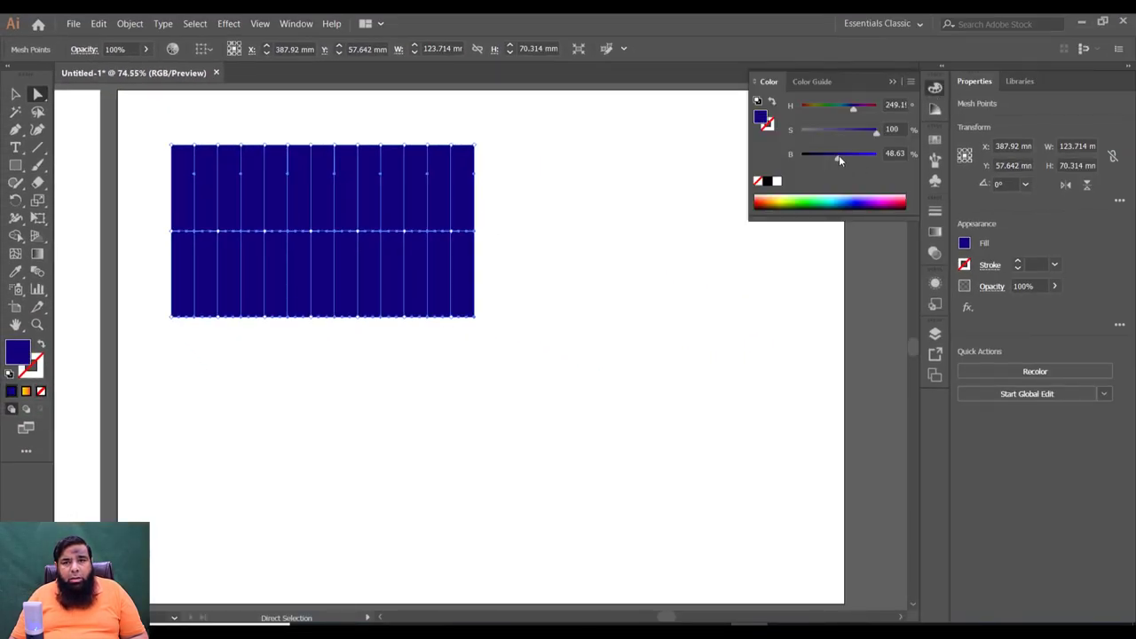
# Step: Brighten the selected blue mesh points and stretch the mesh's bottom edge down to 131.446 mm tall
pyautogui.moveTo(839, 158)
pyautogui.mouseDown()
pyautogui.moveTo(854, 160)
pyautogui.moveTo(869, 135)
pyautogui.moveTo(859, 160)
pyautogui.mouseUp()
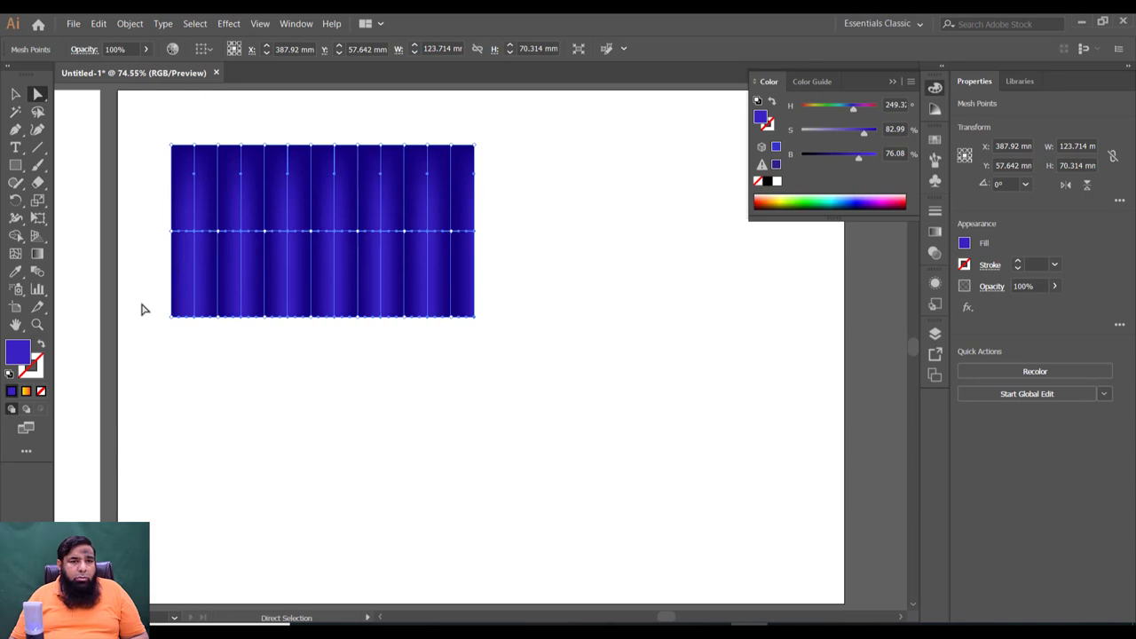
pyautogui.moveTo(142, 304); pyautogui.dragTo(529, 337)
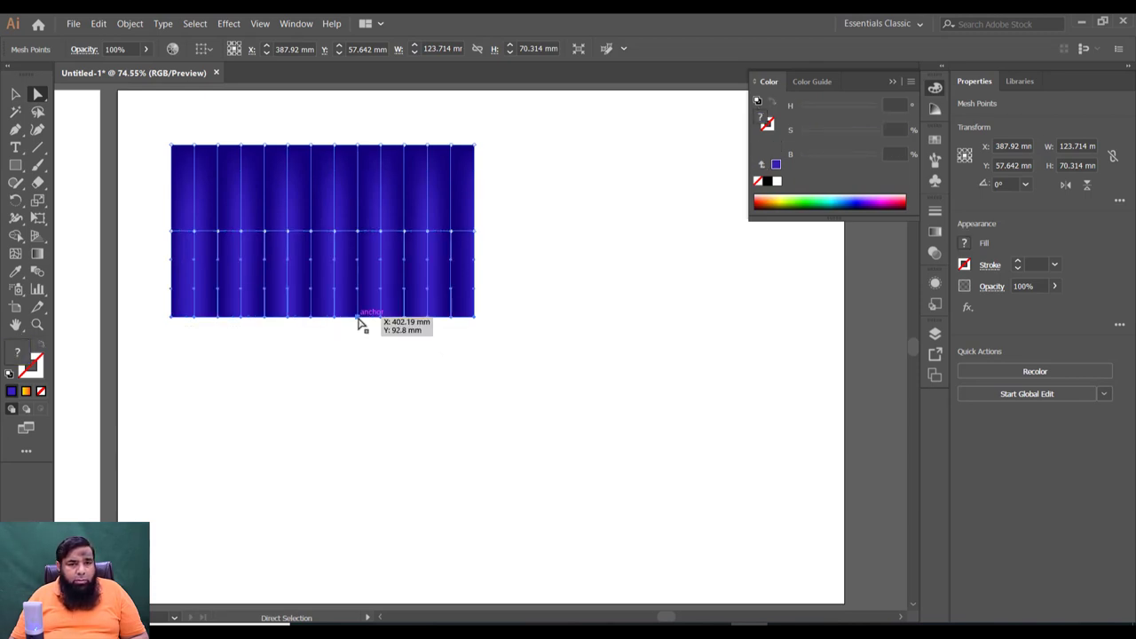
pyautogui.moveTo(359, 328); pyautogui.dragTo(357, 405)
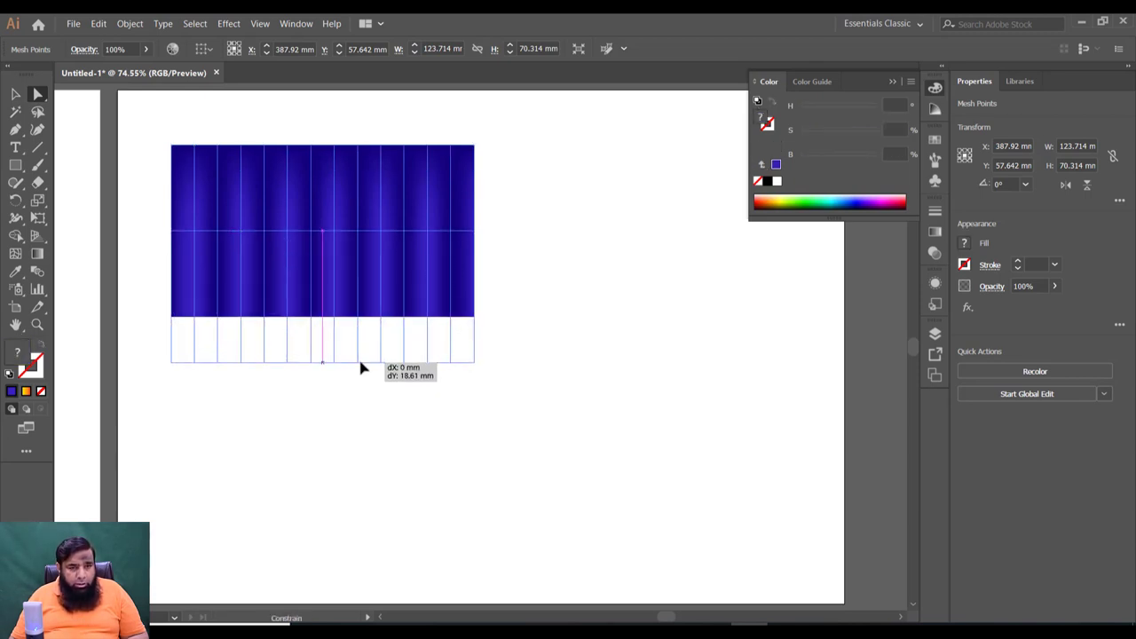
pyautogui.moveTo(357, 406); pyautogui.dragTo(355, 465)
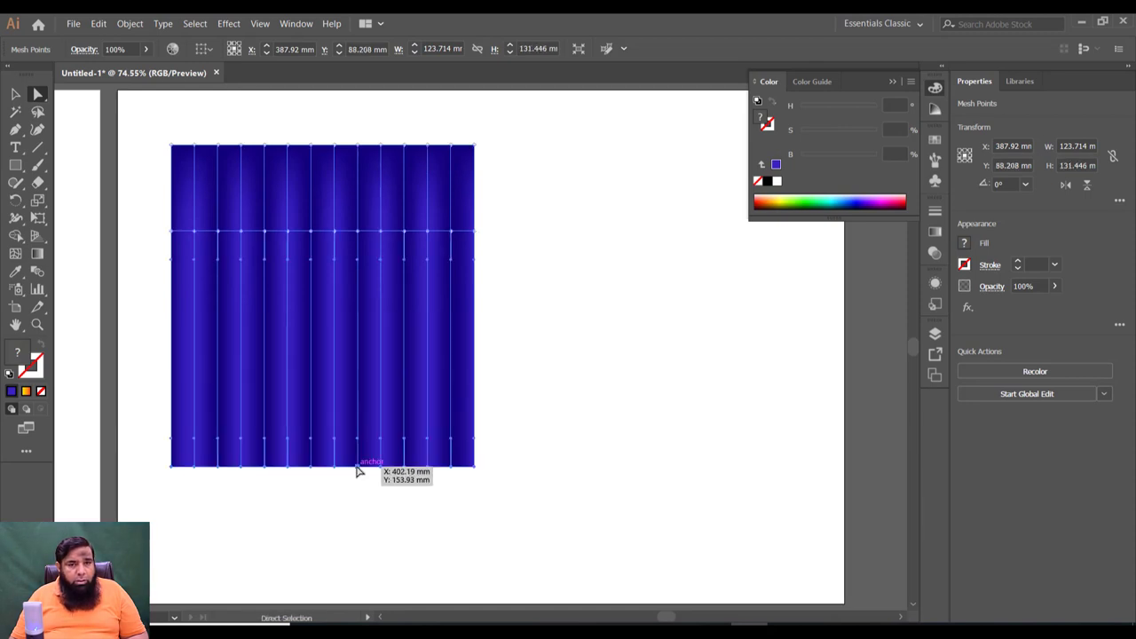
pyautogui.press('v')
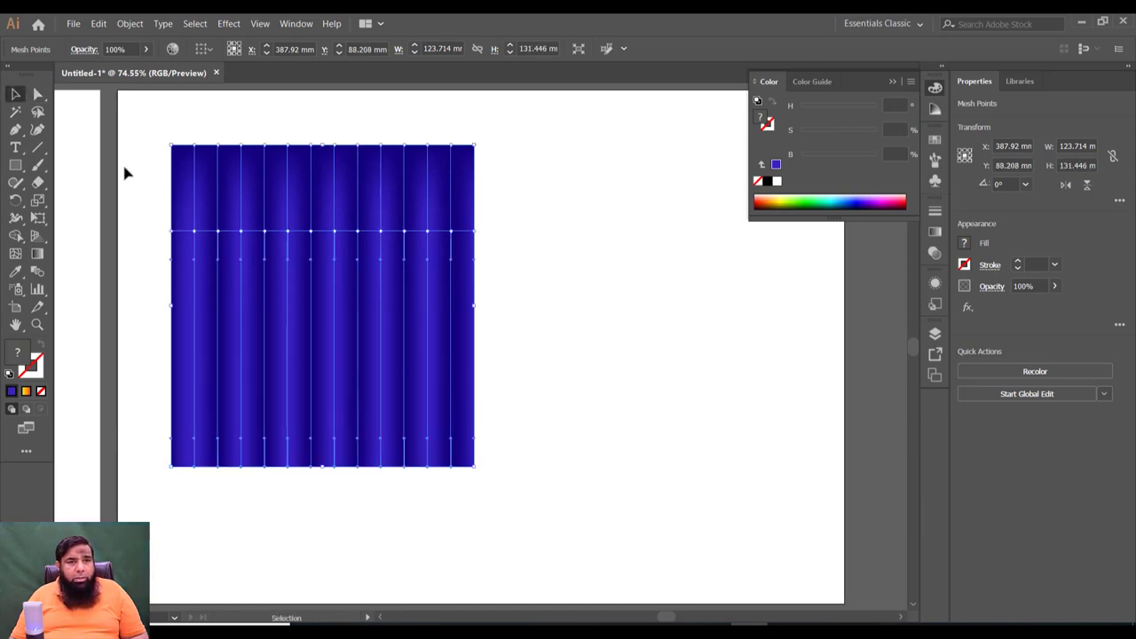
pyautogui.click(497, 491)
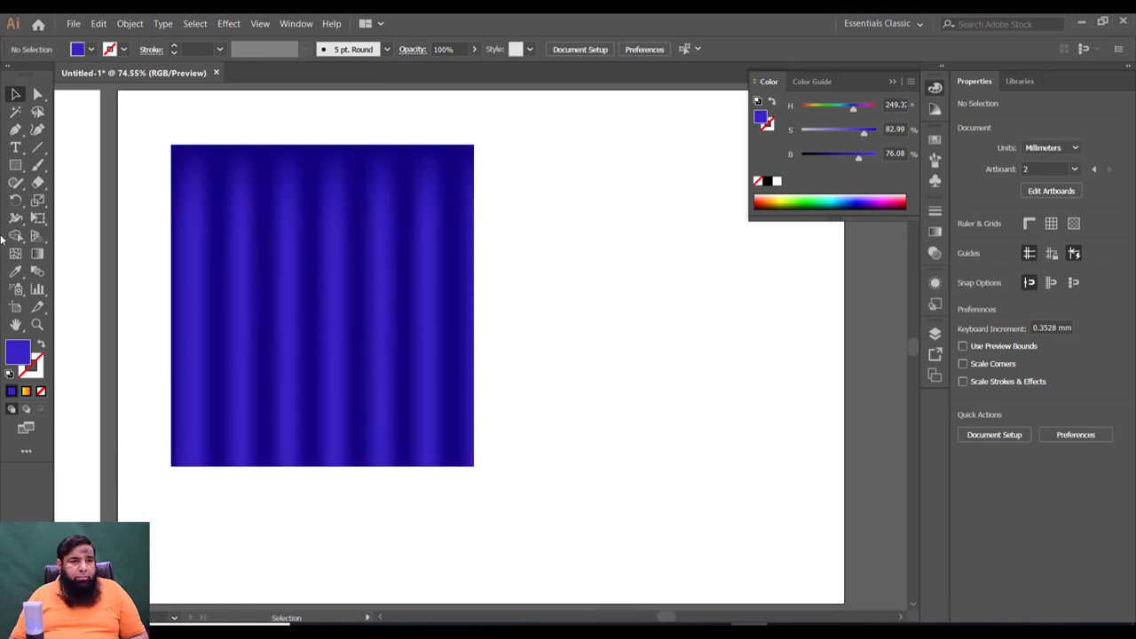
# Step: Draw a 114.049 × 73.697 mm ellipse right of the curtain and fill it dark green
pyautogui.click(16, 167)
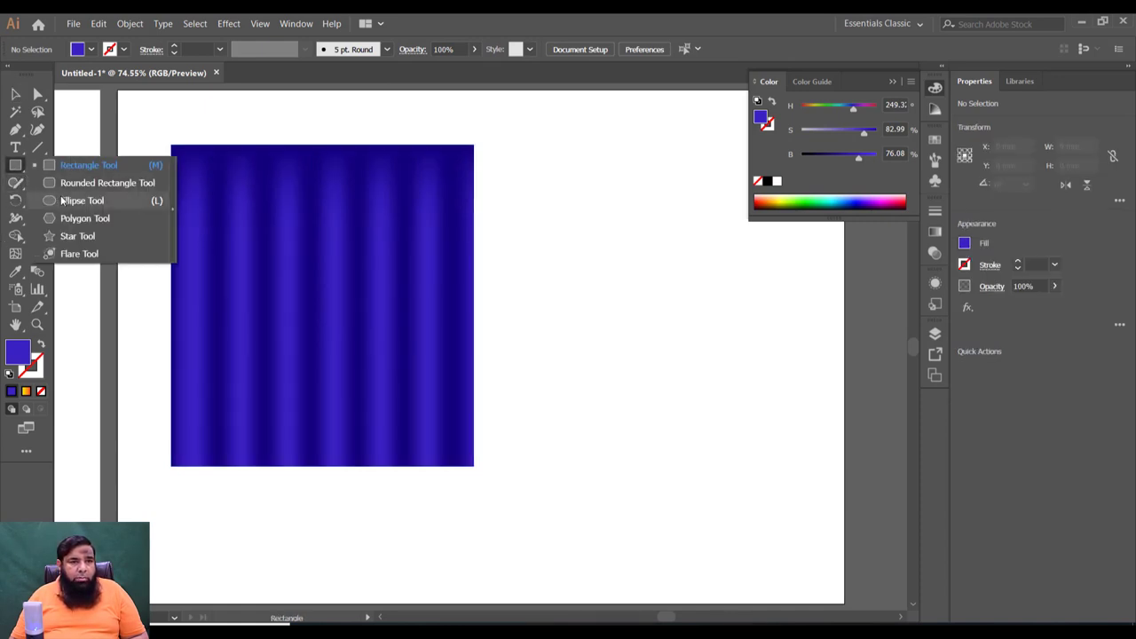
pyautogui.moveTo(16, 173); pyautogui.dragTo(82, 201)
pyautogui.moveTo(525, 271); pyautogui.dragTo(804, 451)
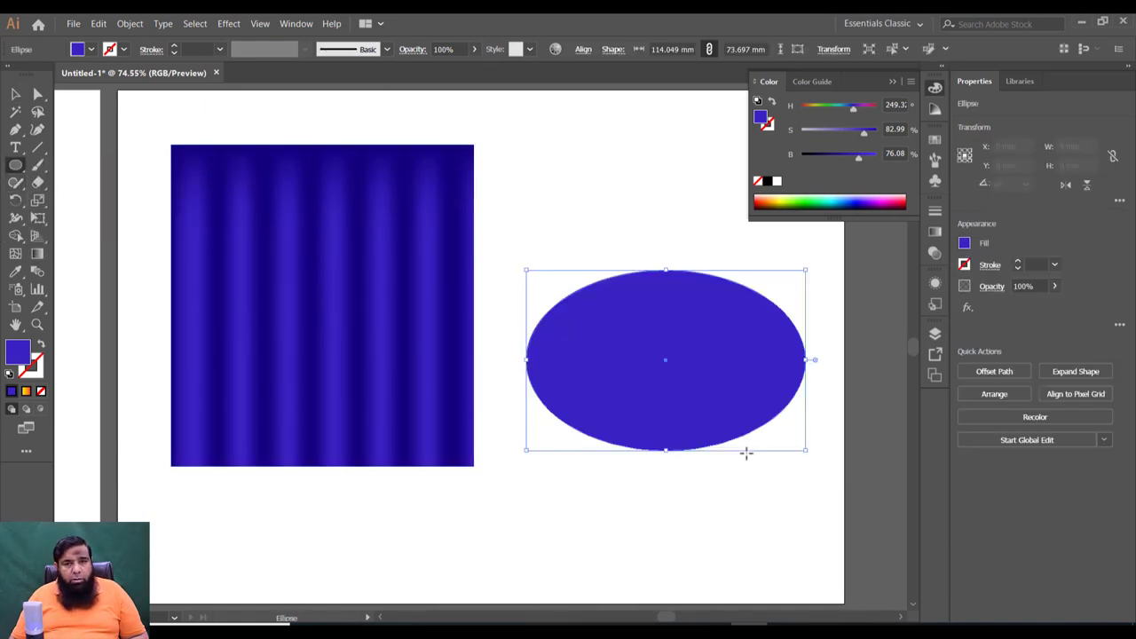
pyautogui.click(811, 204)
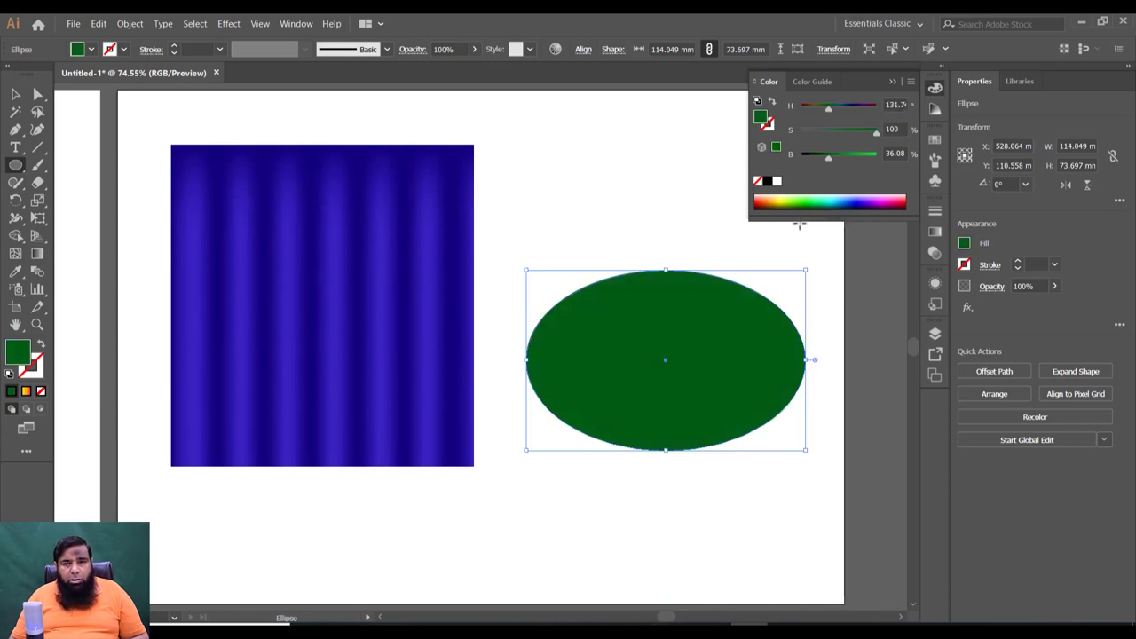
pyautogui.moveTo(829, 162); pyautogui.dragTo(825, 162)
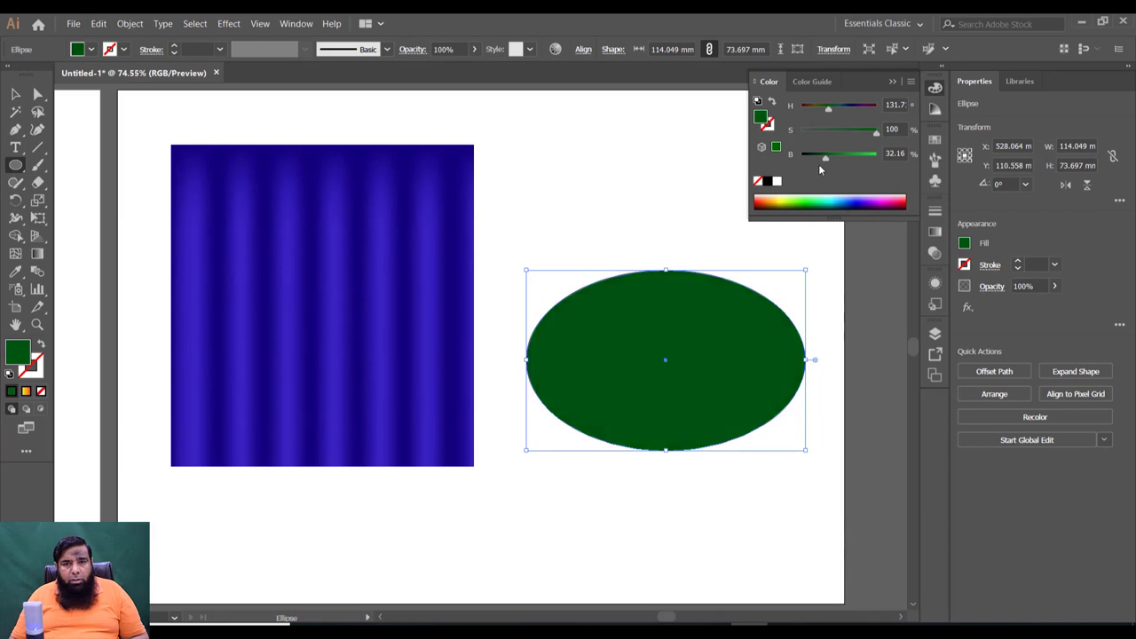
pyautogui.click(133, 24)
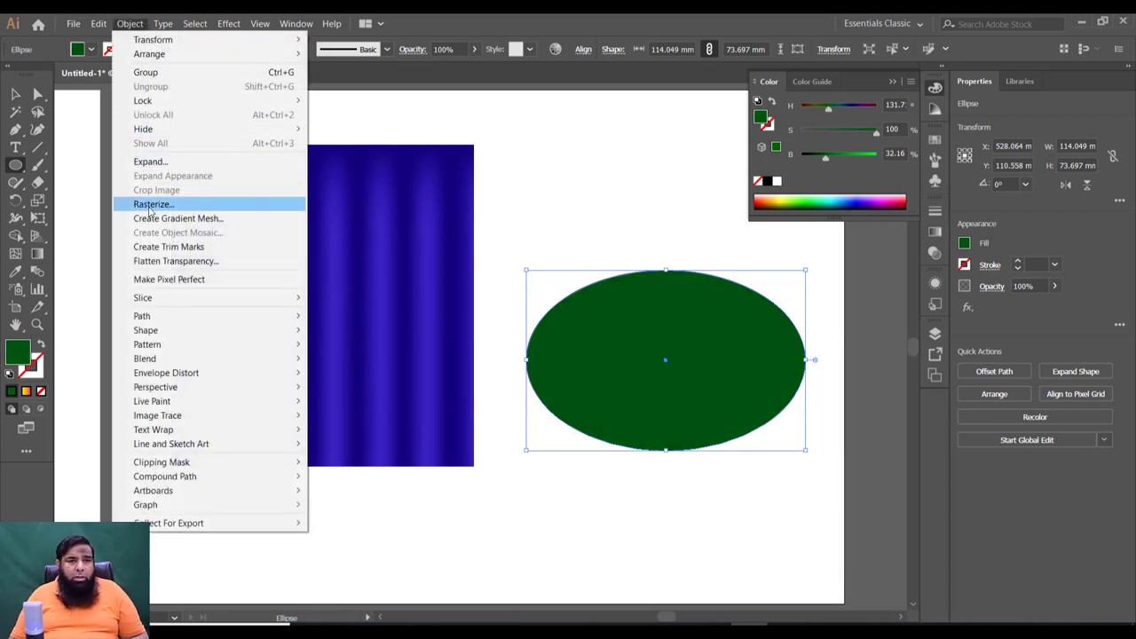
# Step: Start Create Gradient Mesh on the ellipse and set Rows to 13
pyautogui.click(197, 220)
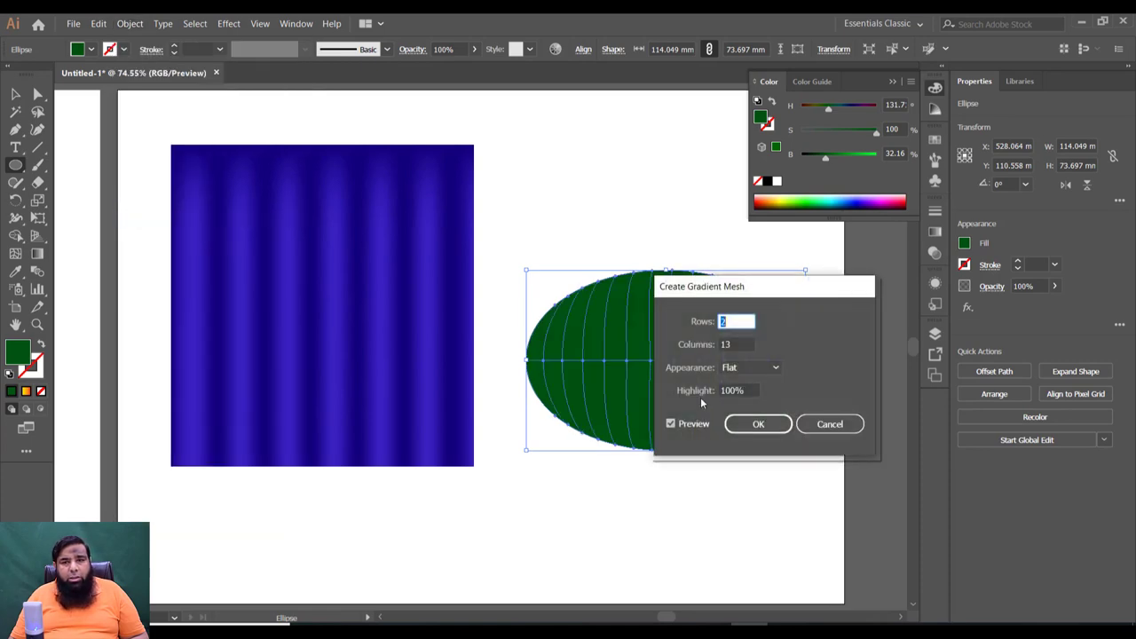
pyautogui.moveTo(759, 295); pyautogui.dragTo(936, 287)
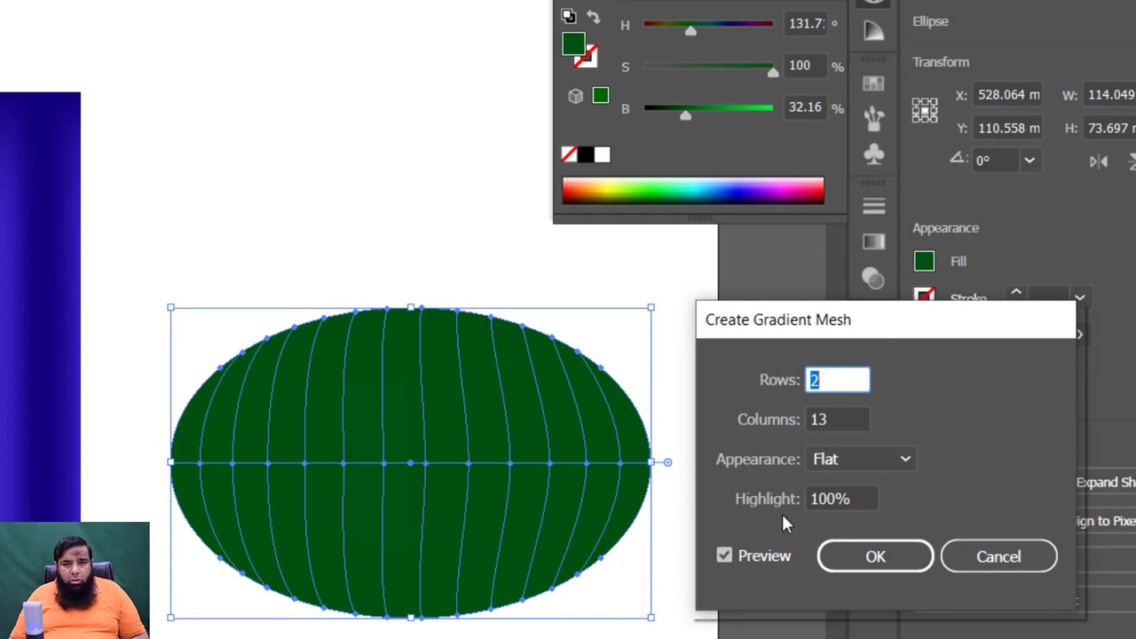
pyautogui.scroll(3, 837, 379)
pyautogui.scroll(3, 836, 379)
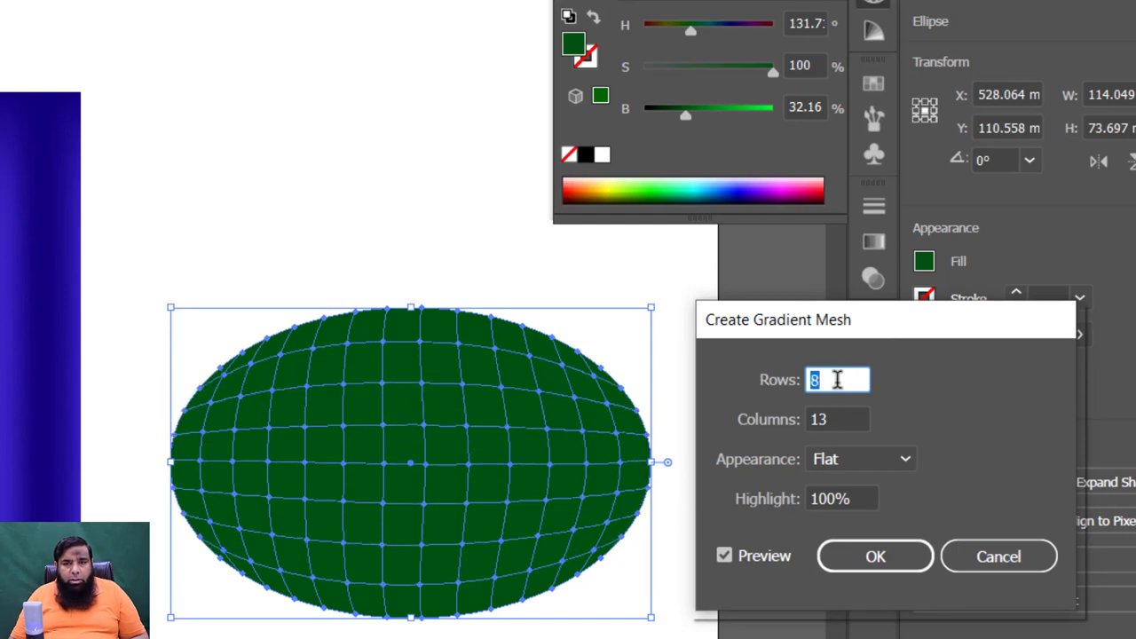
pyautogui.scroll(1, 836, 379)
pyautogui.scroll(2, 837, 379)
pyautogui.scroll(1, 836, 379)
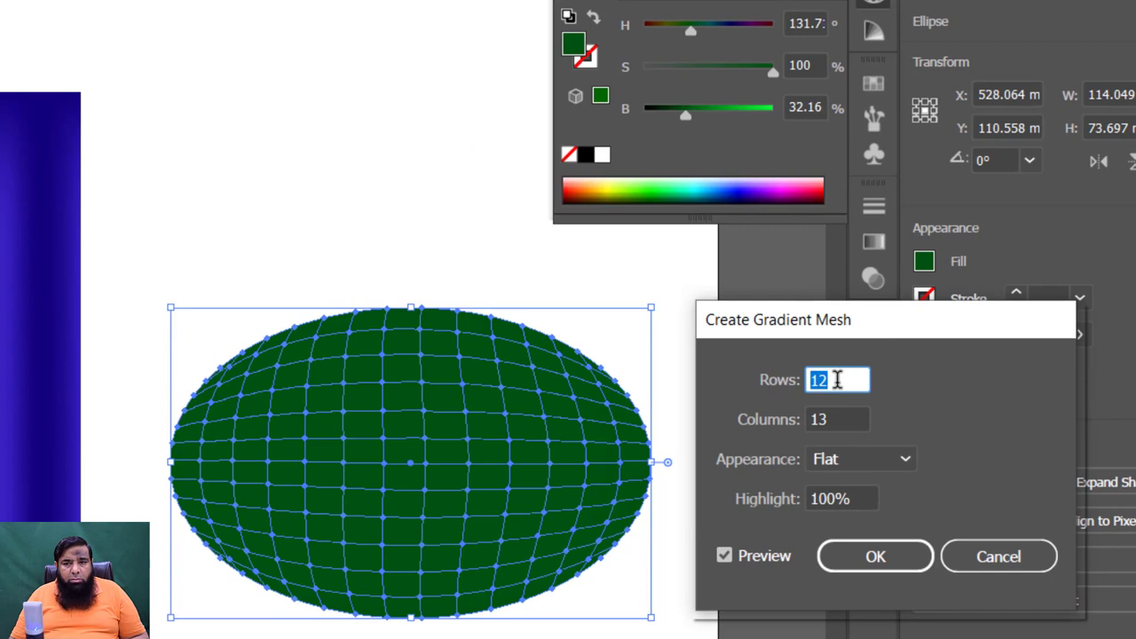
pyautogui.click(834, 418)
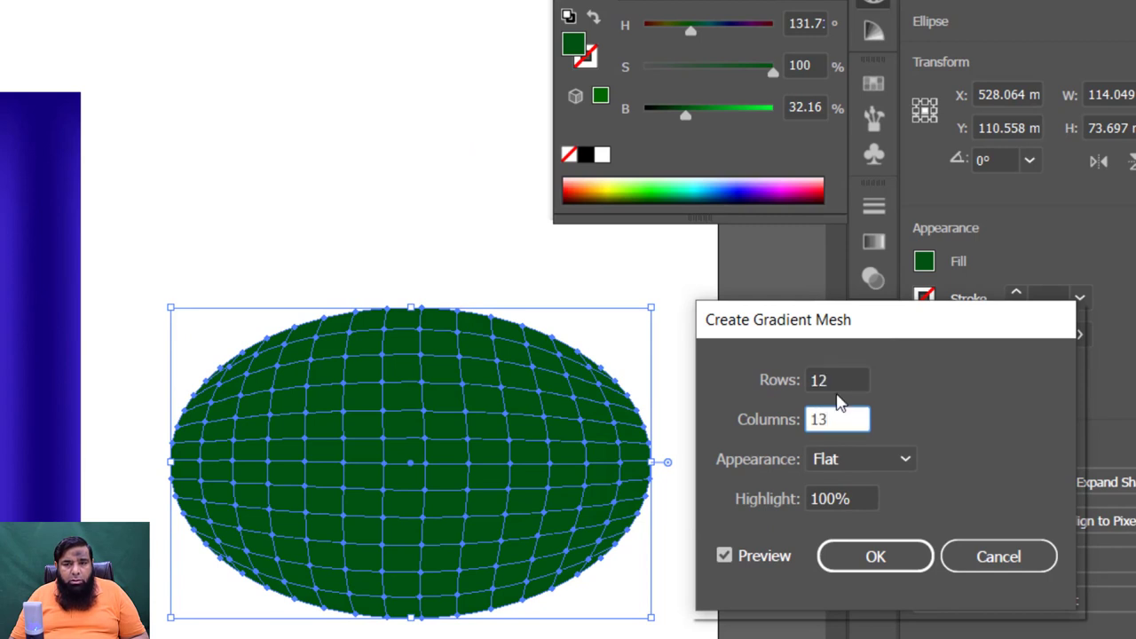
pyautogui.click(837, 381)
pyautogui.scroll(2, 836, 382)
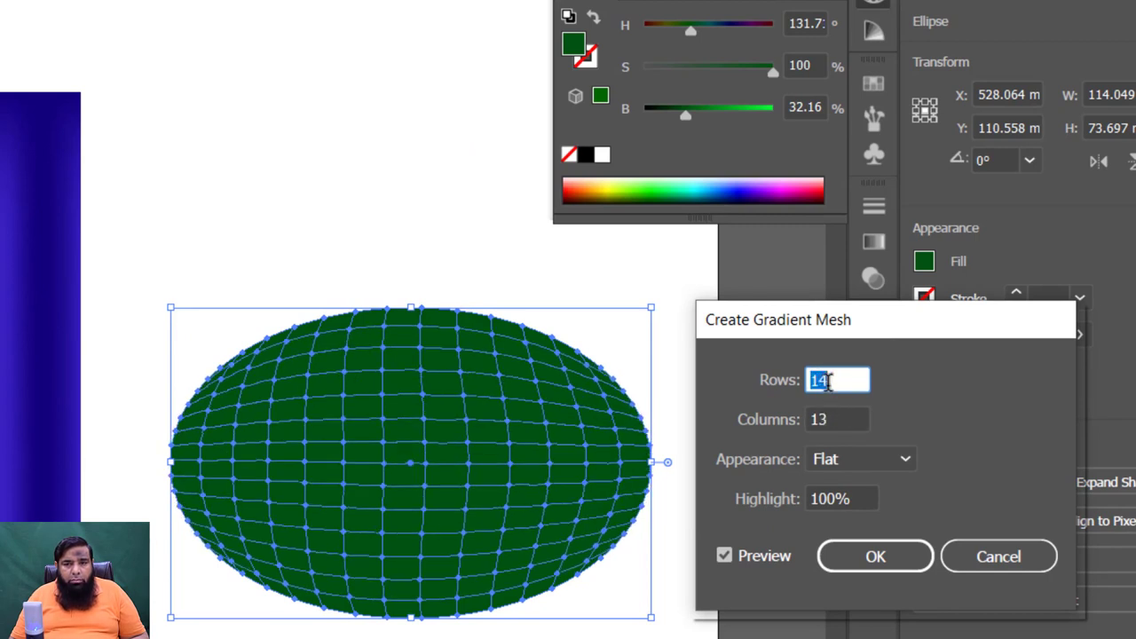
pyautogui.scroll(-1, 827, 380)
# Step: Set Columns to 2 with Flat appearance and apply the mesh
pyautogui.click(834, 419)
pyautogui.scroll(-2, 834, 419)
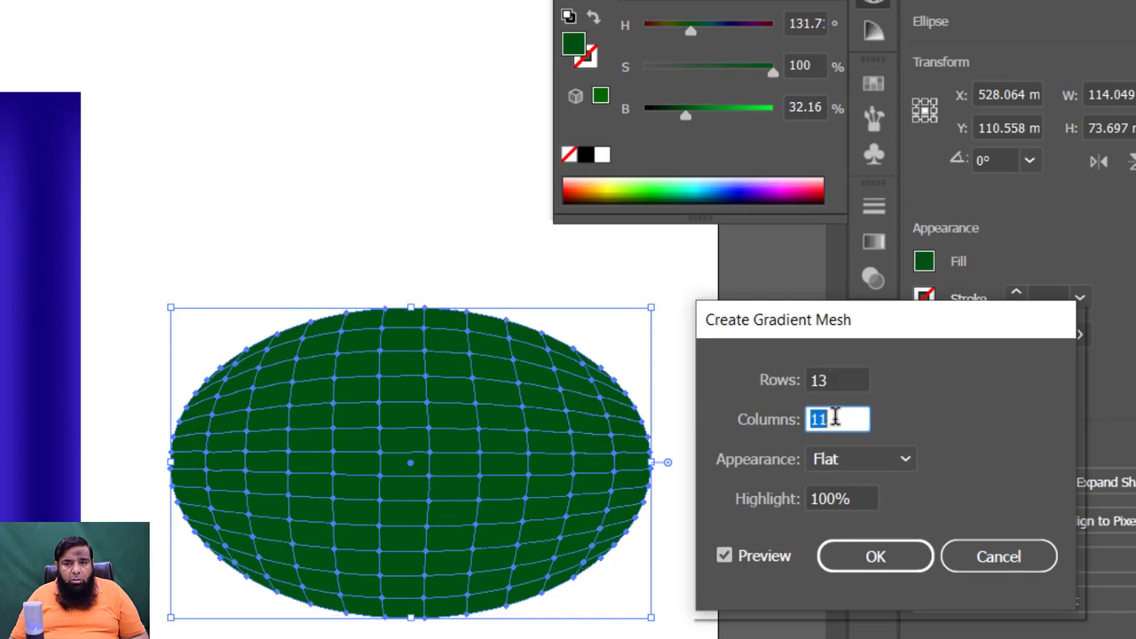
pyautogui.scroll(-2, 834, 419)
pyautogui.scroll(-2, 834, 419)
pyautogui.scroll(-2, 834, 419)
pyautogui.scroll(-1, 834, 418)
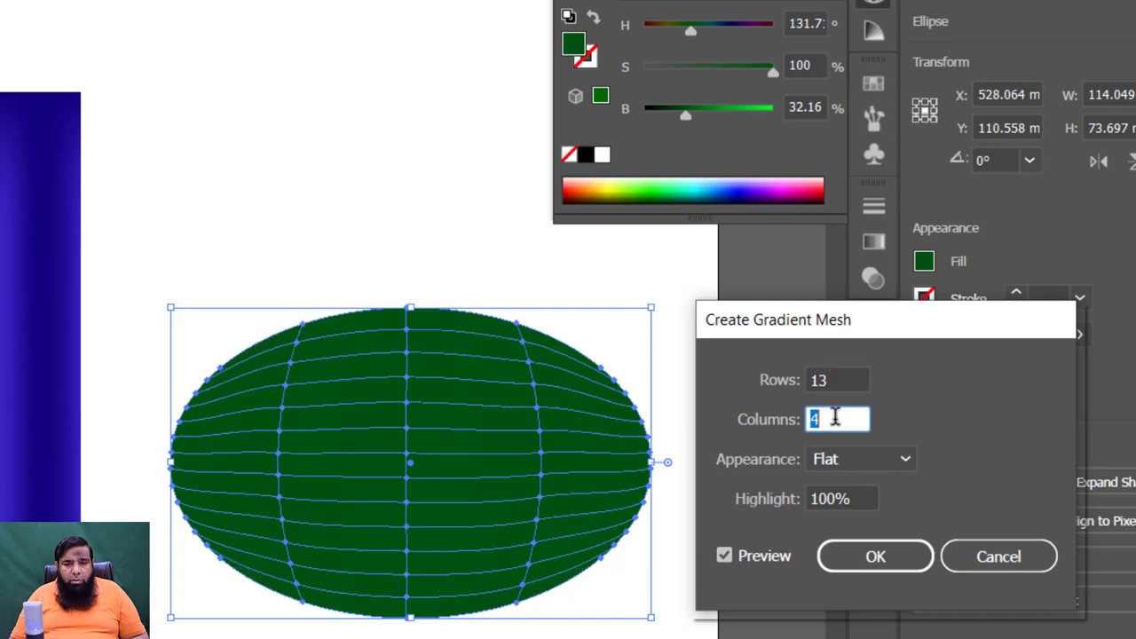
pyautogui.scroll(-1, 834, 419)
pyautogui.scroll(-1, 834, 419)
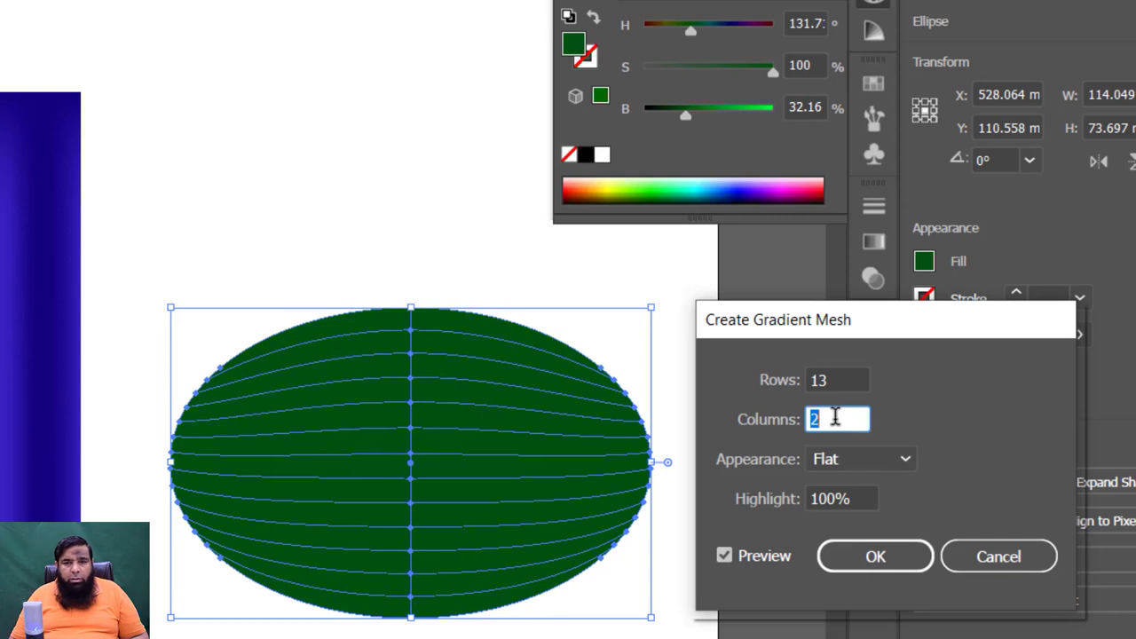
pyautogui.click(873, 555)
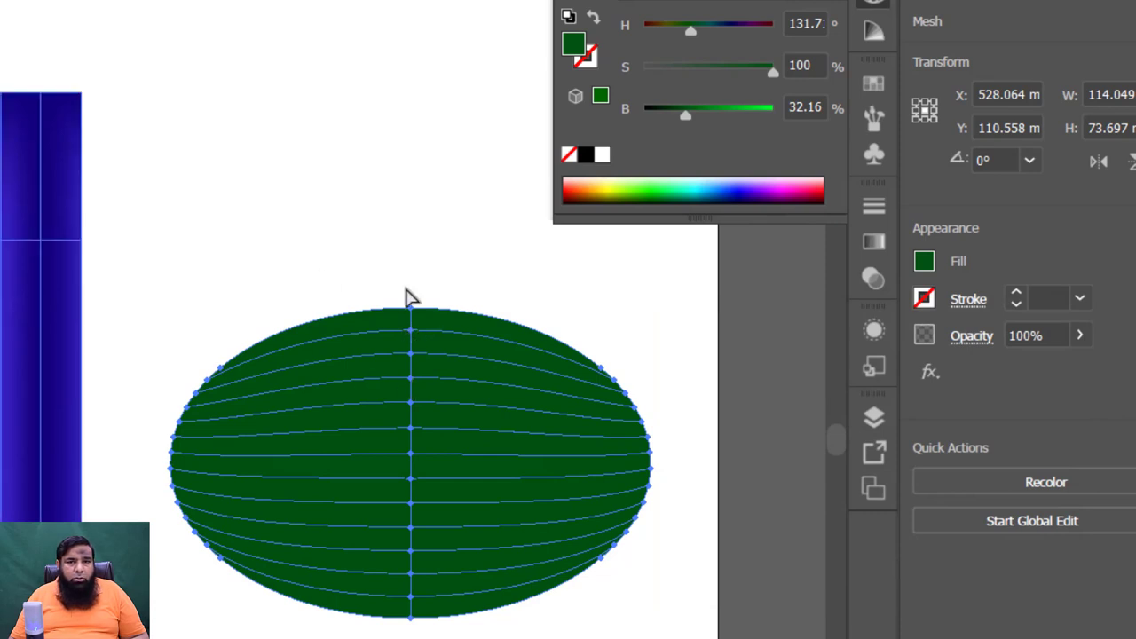
# Step: Select the seven mesh points on the ellipse's central vertical line and raise their brightness to 54.12%
pyautogui.click(411, 332)
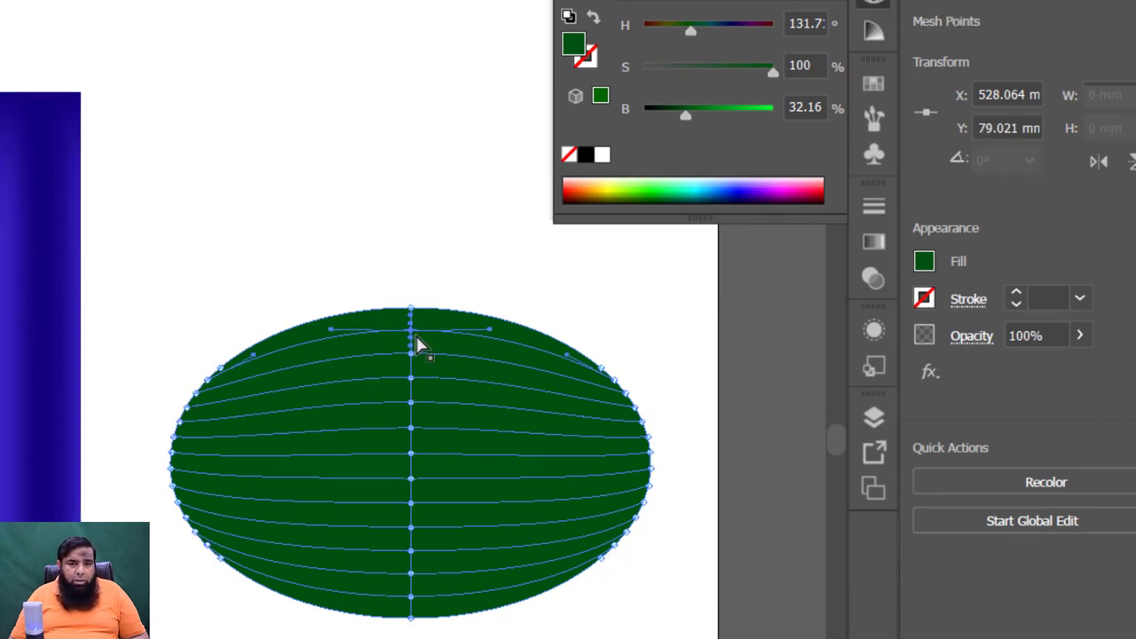
pyautogui.click(412, 381)
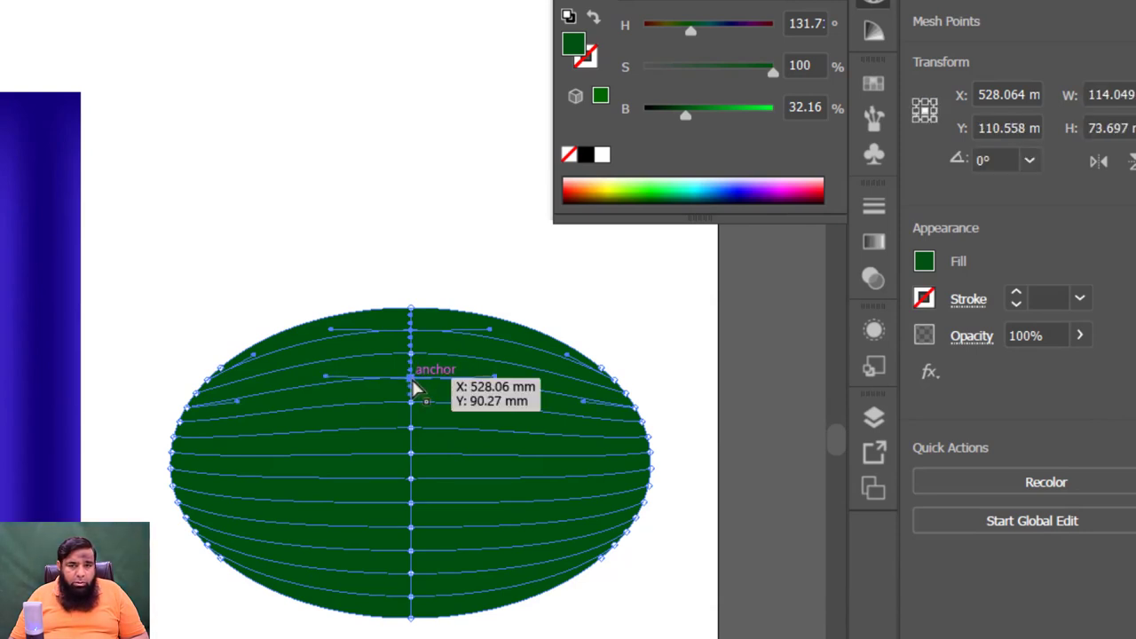
pyautogui.click(411, 429)
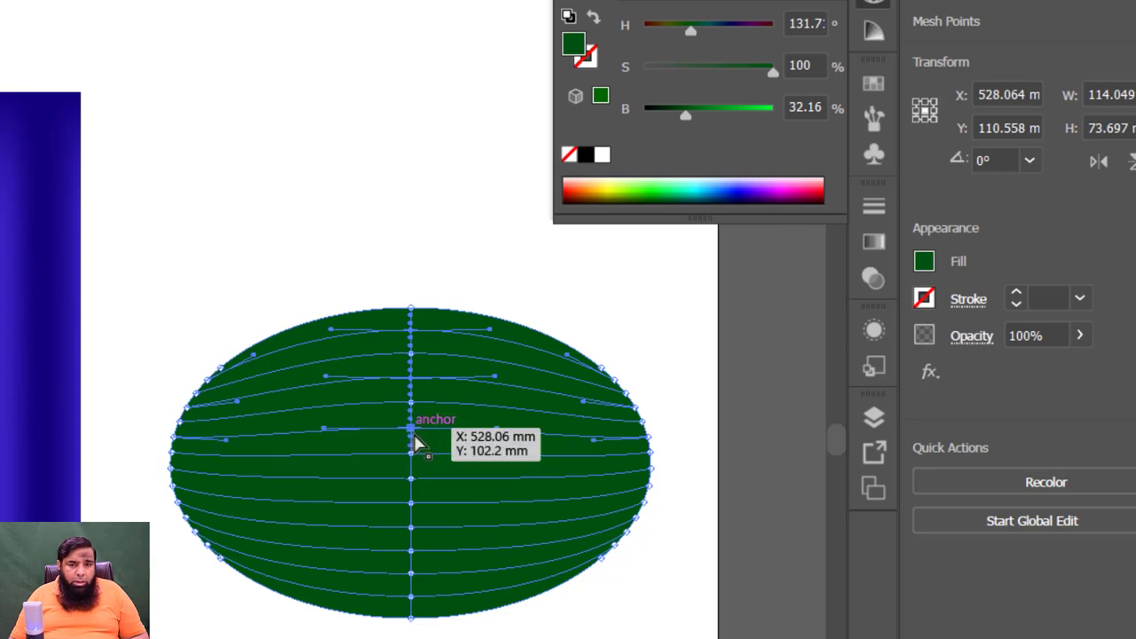
pyautogui.click(411, 480)
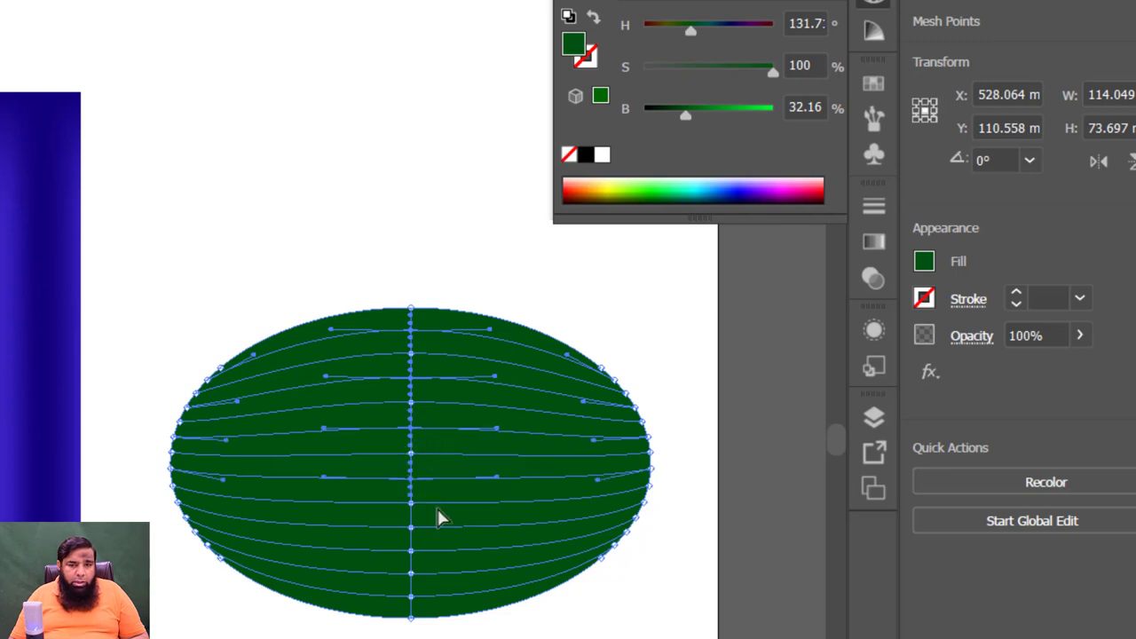
pyautogui.click(412, 528)
pyautogui.click(413, 574)
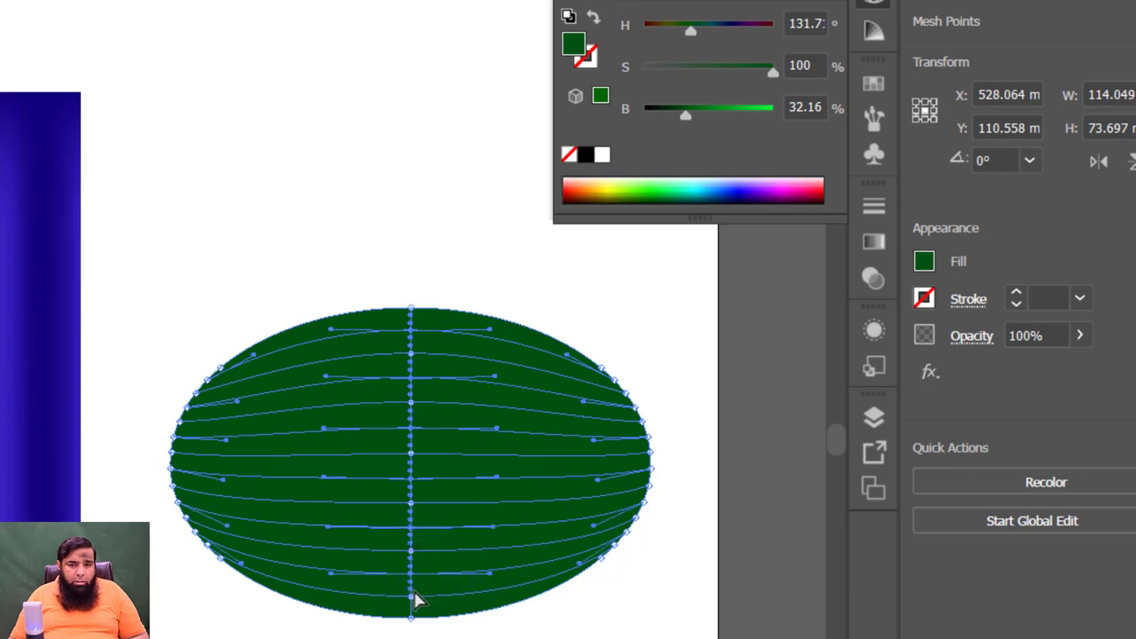
pyautogui.click(410, 617)
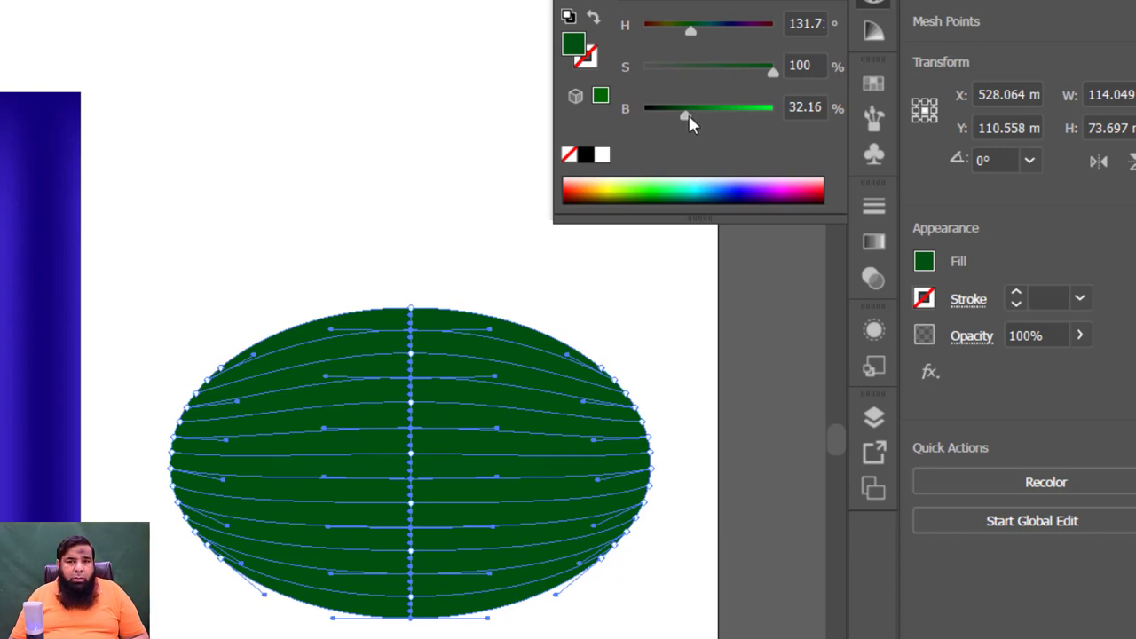
pyautogui.moveTo(688, 115); pyautogui.dragTo(714, 114)
pyautogui.click(745, 513)
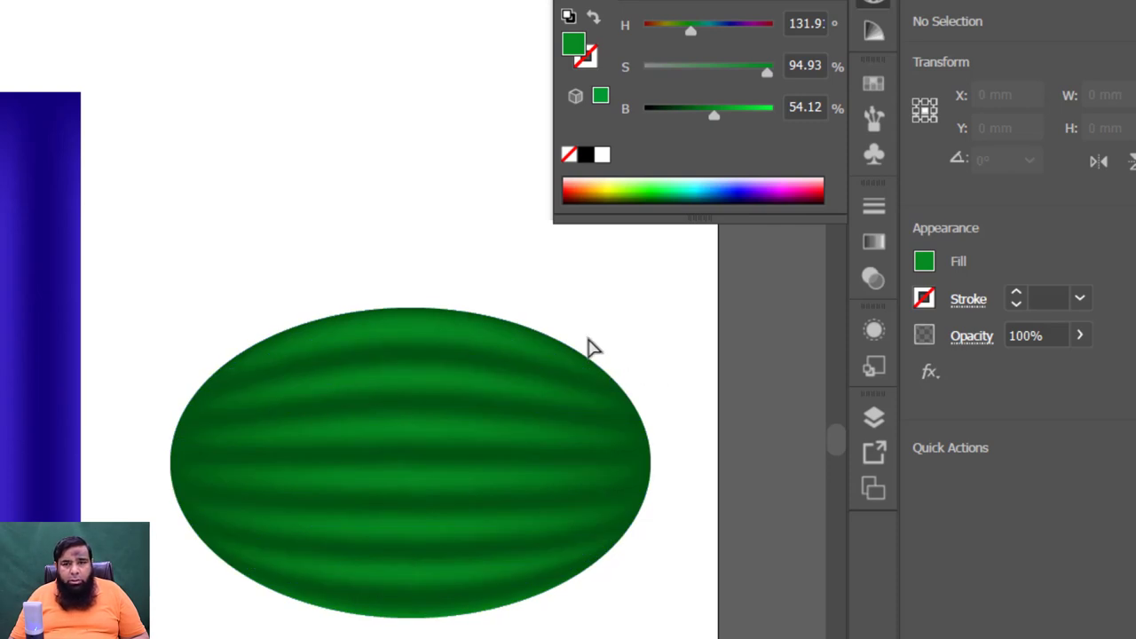
# Step: Darken the watermelon's left and right edge mesh points to 18.04% brightness
pyautogui.moveTo(591, 338); pyautogui.dragTo(696, 612)
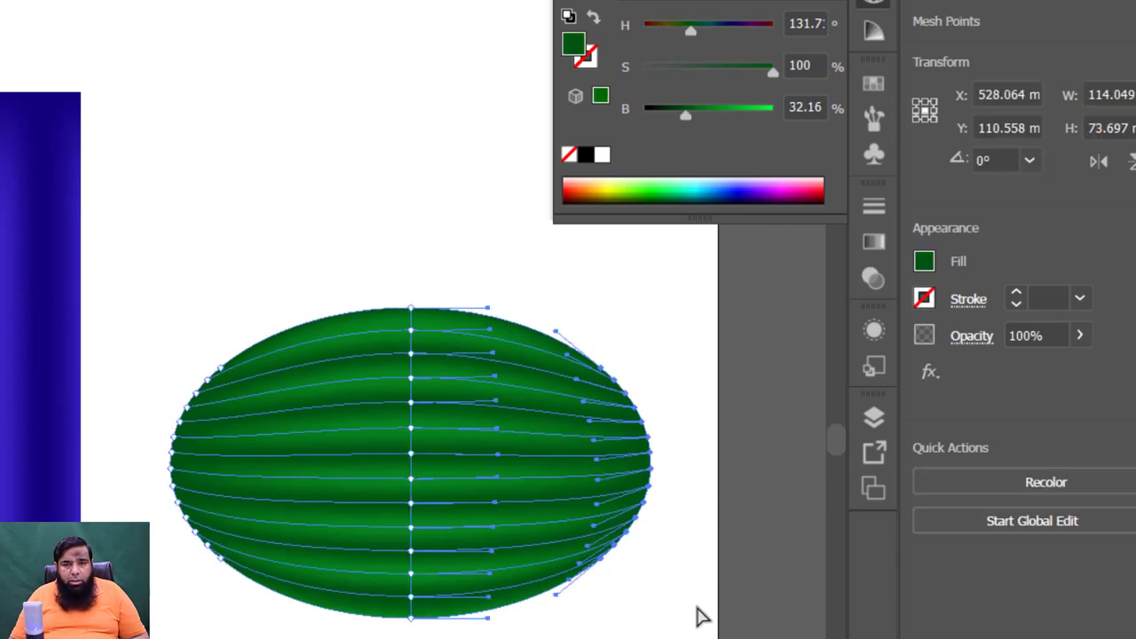
pyautogui.moveTo(133, 326); pyautogui.dragTo(259, 605)
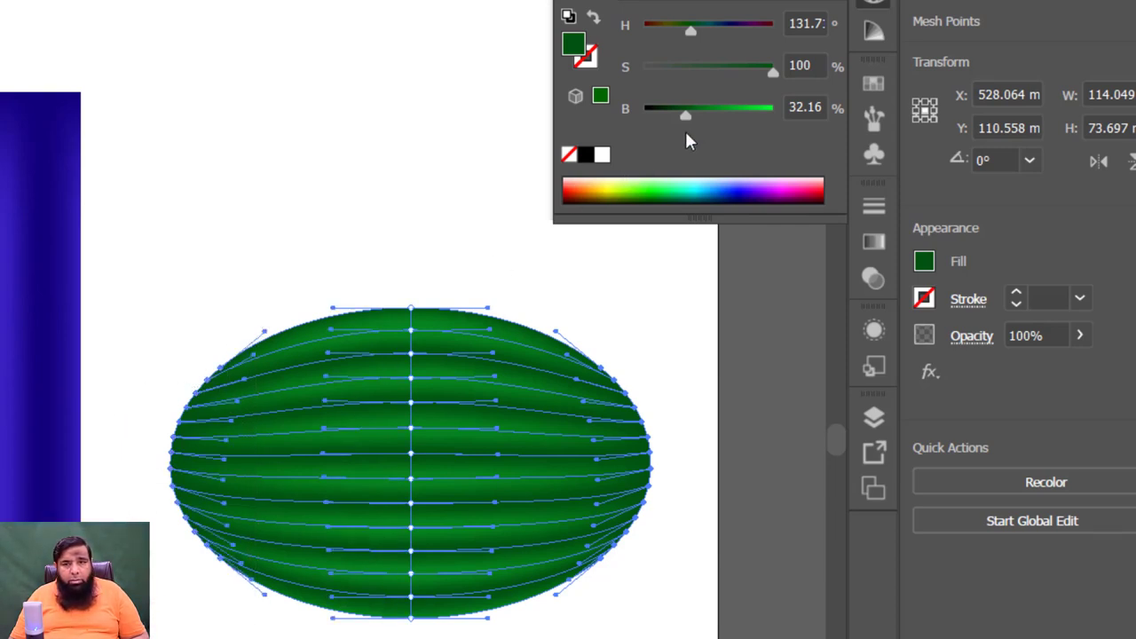
pyautogui.moveTo(685, 113); pyautogui.dragTo(674, 113)
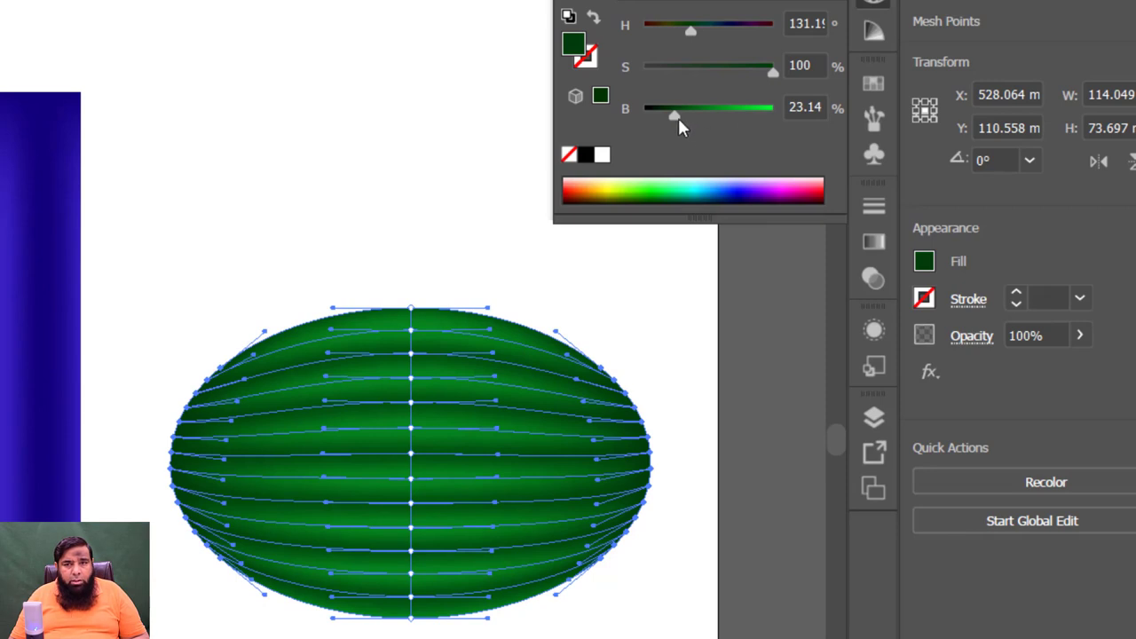
pyautogui.moveTo(677, 119); pyautogui.dragTo(669, 119)
pyautogui.click(683, 559)
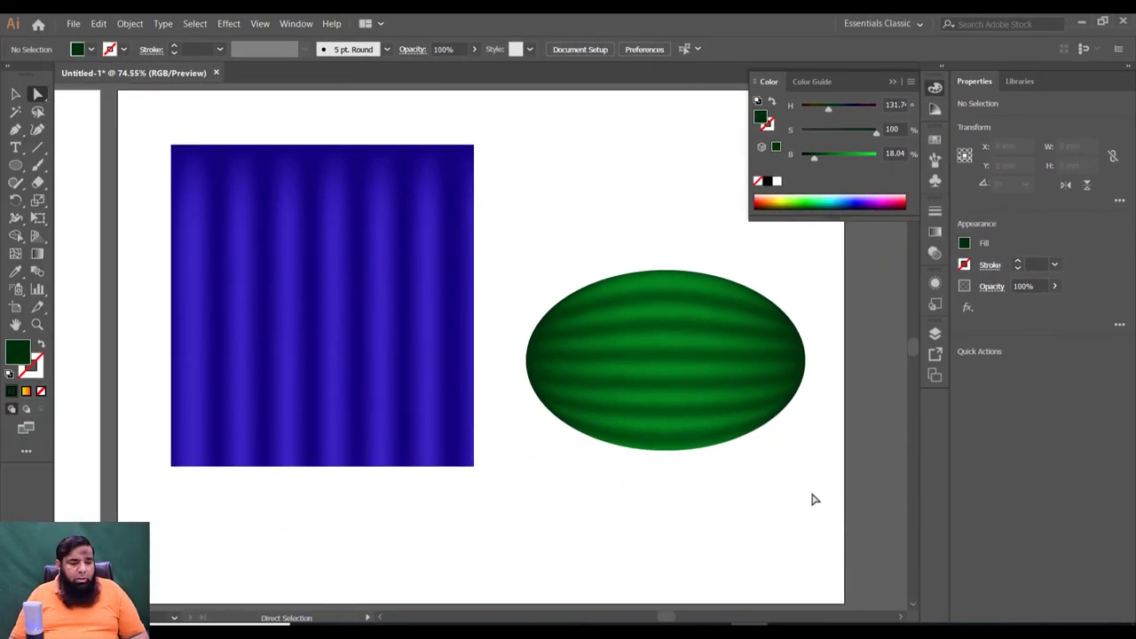
# Step: Go to blank Artboard 3 and draw a red circle
pyautogui.click(17, 306)
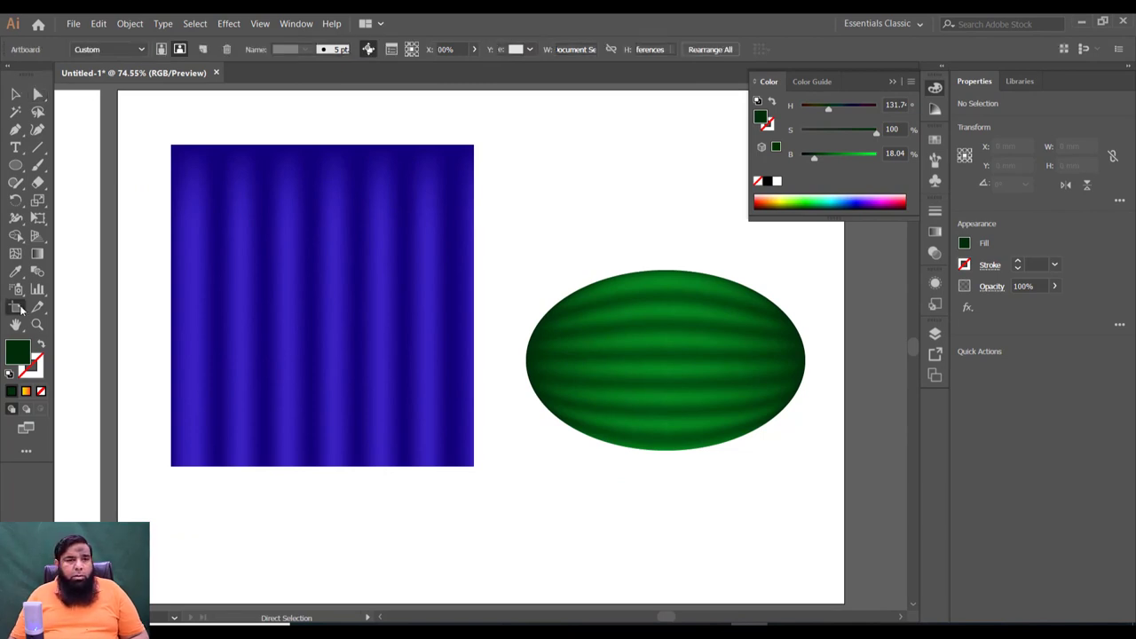
pyautogui.hotkey('shift', 'pagedown')
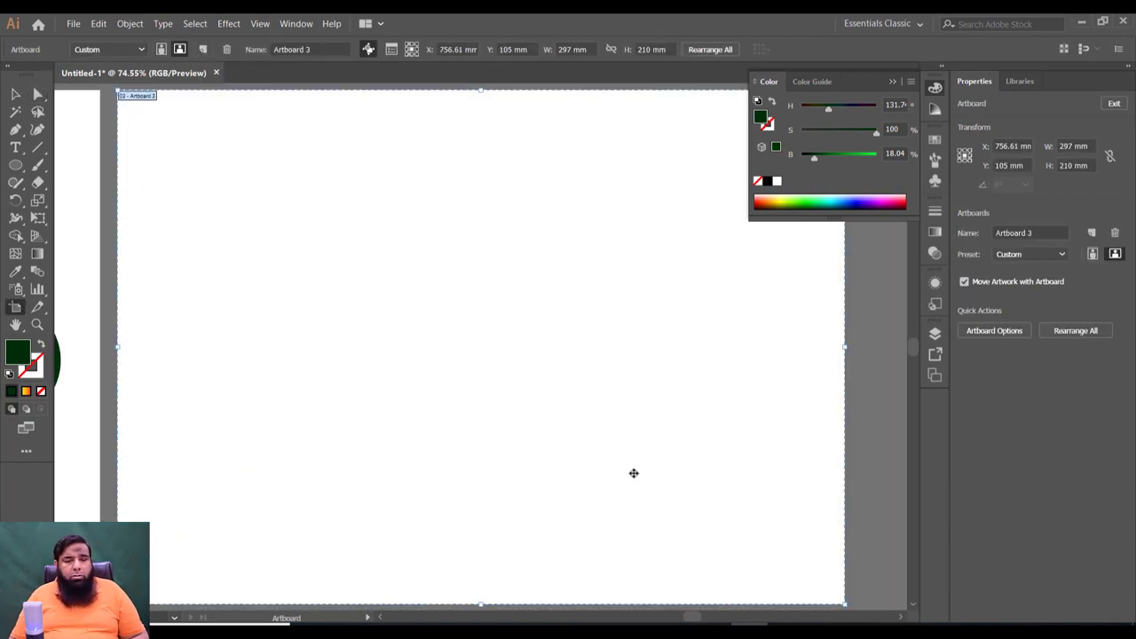
pyautogui.click(16, 165)
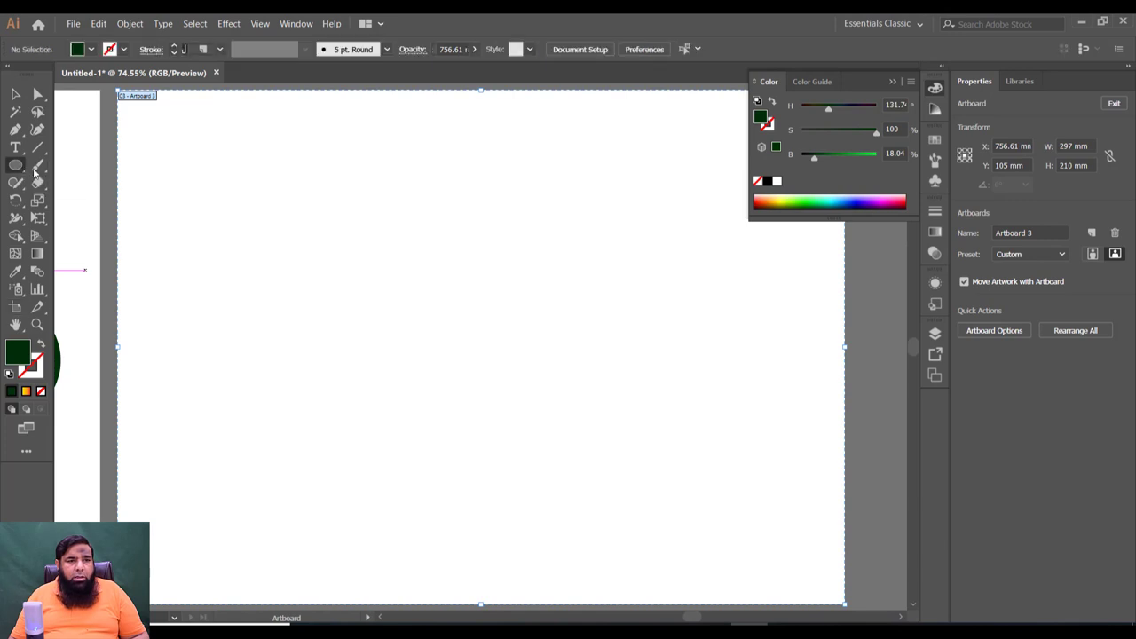
pyautogui.moveTo(285, 221); pyautogui.dragTo(436, 371)
# Step: Make an overlapping copy of the circle and merge both with Shape Builder into one 76.355 × 61.373 mm shape
pyautogui.click(15, 95)
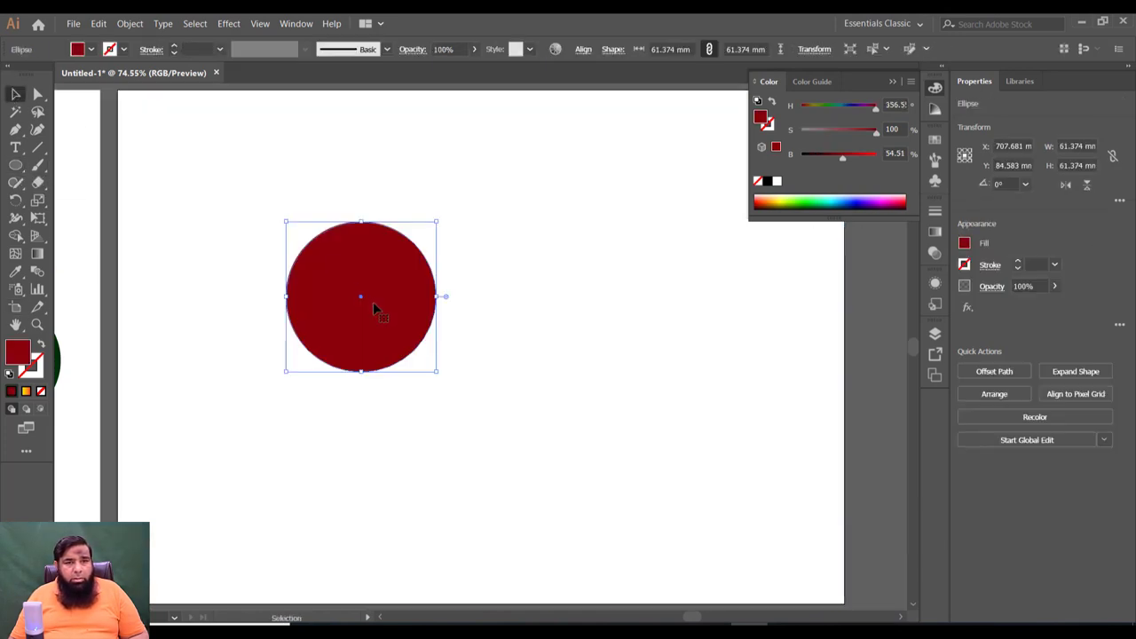
pyautogui.moveTo(382, 306); pyautogui.dragTo(411, 306)
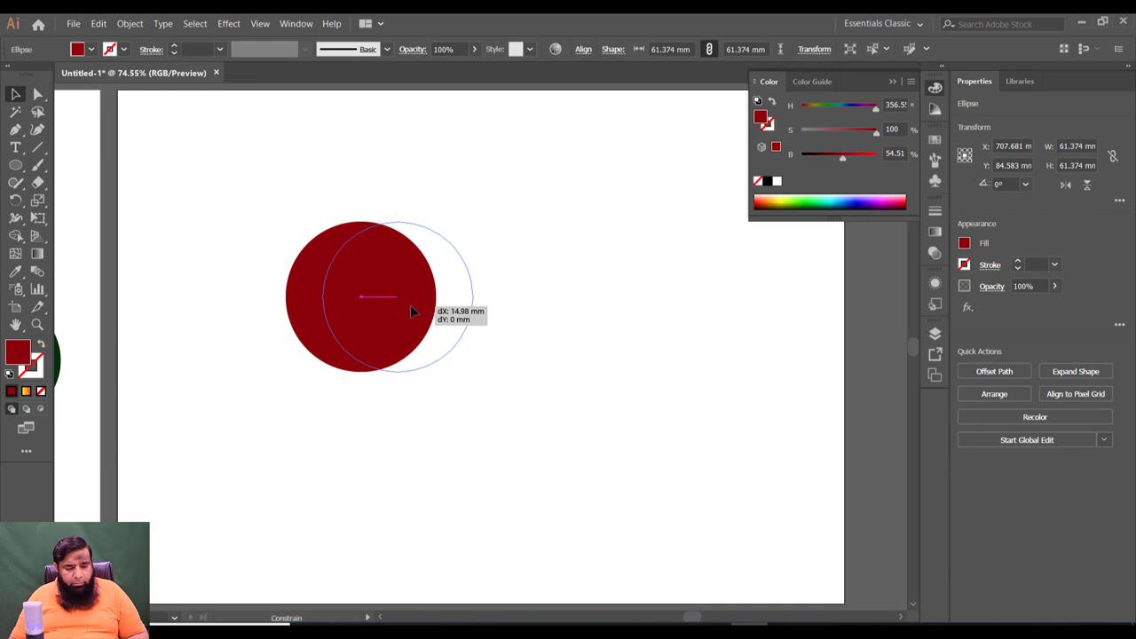
pyautogui.moveTo(409, 305); pyautogui.dragTo(410, 304)
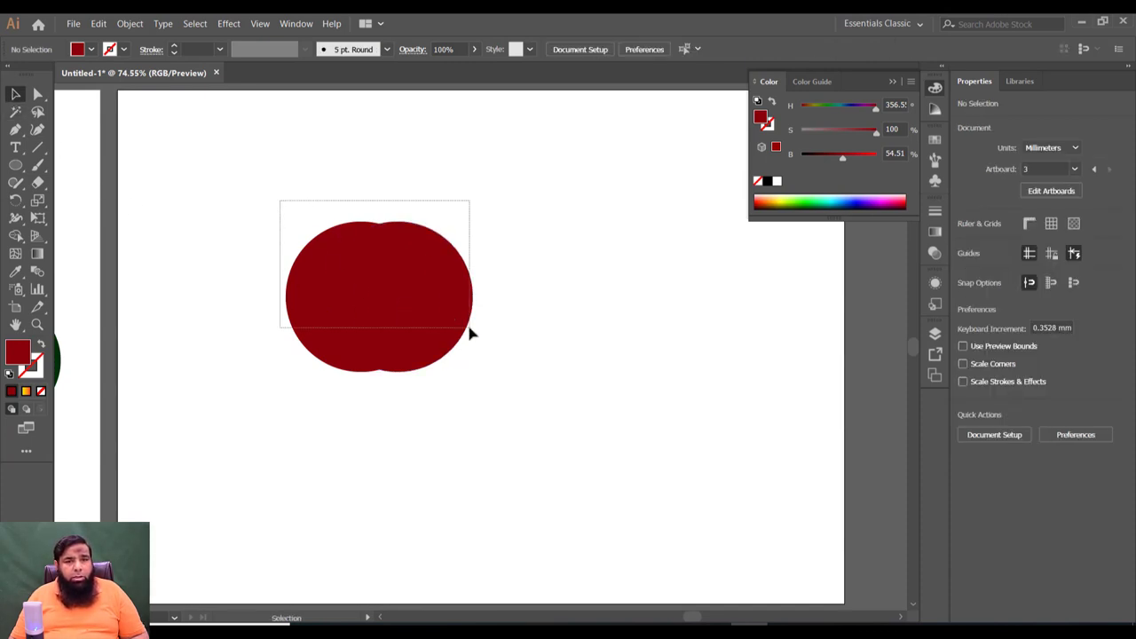
pyautogui.moveTo(279, 202); pyautogui.dragTo(473, 335)
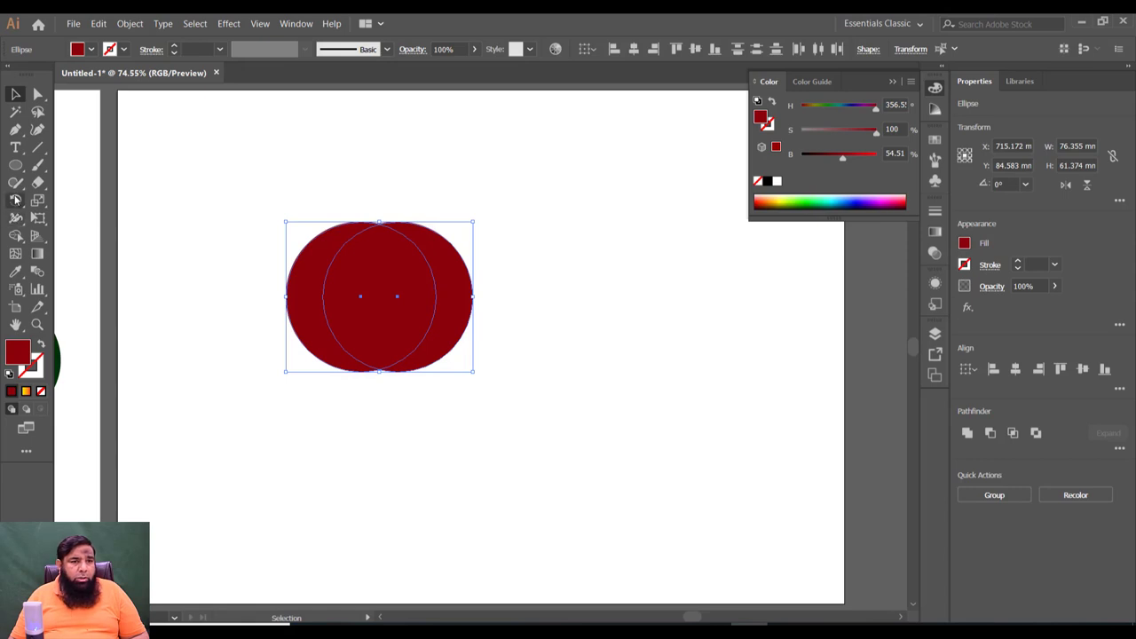
pyautogui.click(16, 236)
pyautogui.moveTo(307, 285); pyautogui.dragTo(448, 306)
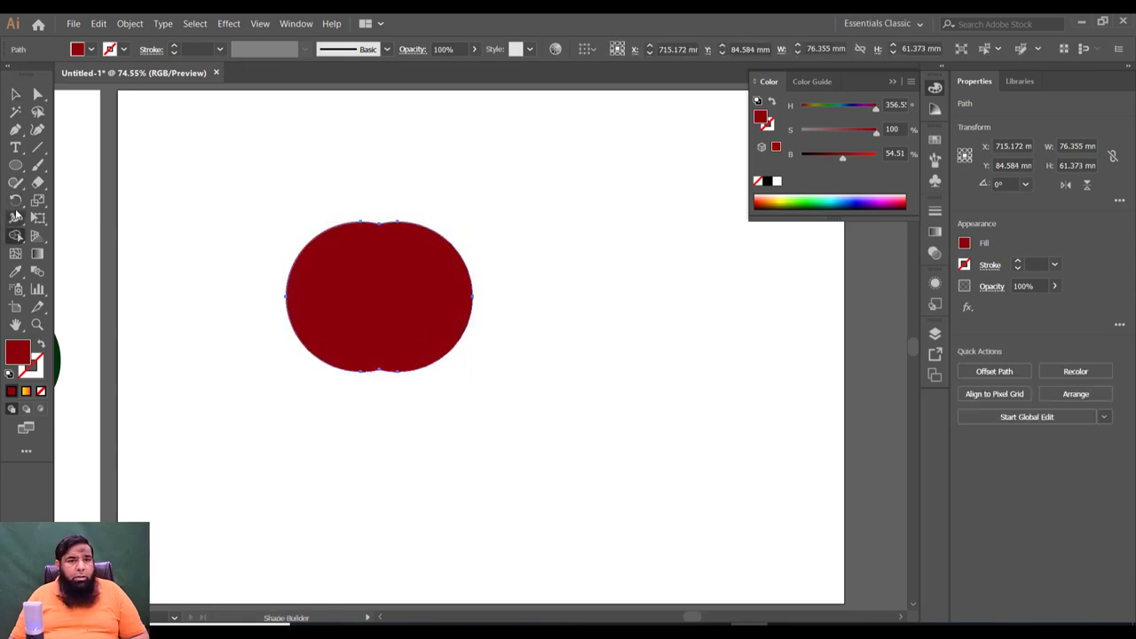
pyautogui.click(15, 94)
pyautogui.click(356, 249)
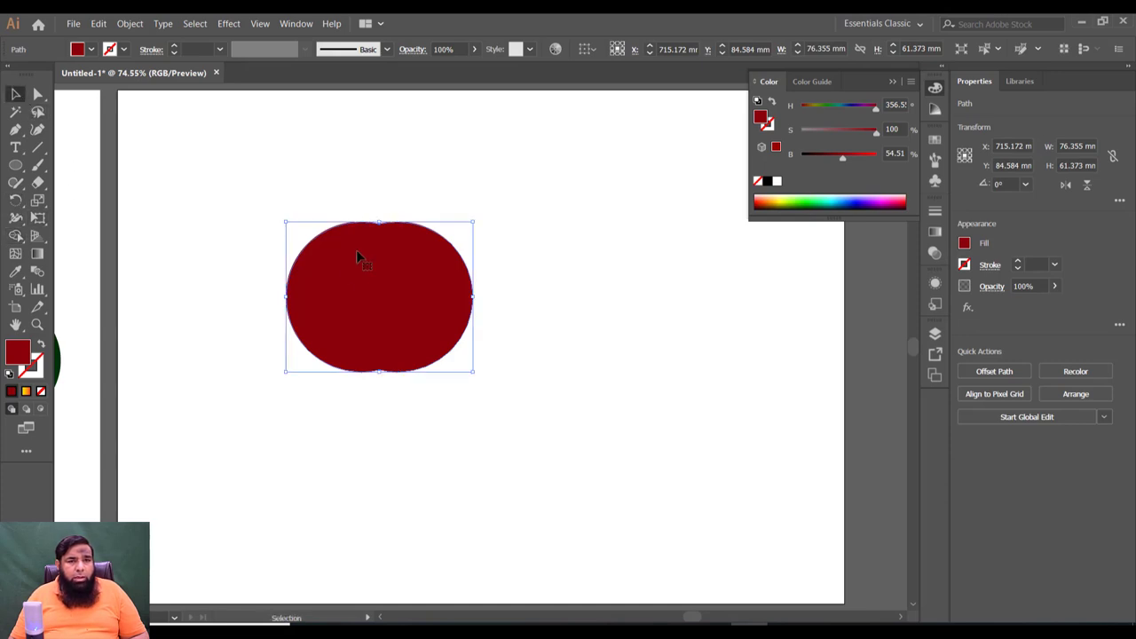
pyautogui.click(130, 23)
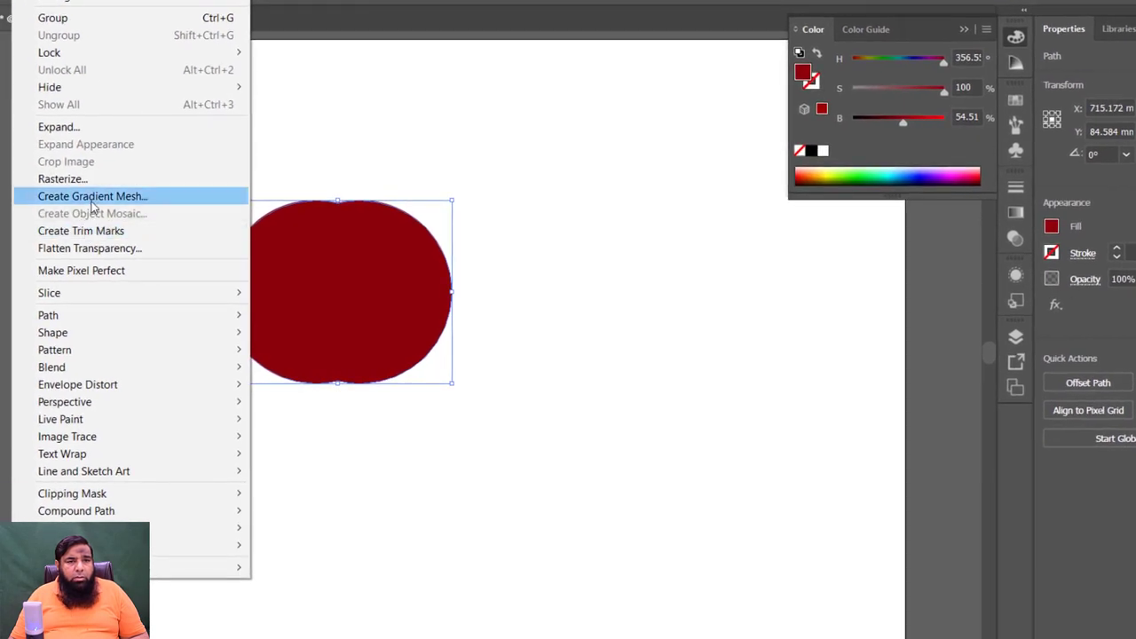
# Step: Apply a flat 7-row, 6-column gradient mesh to the red apple shape
pyautogui.click(93, 196)
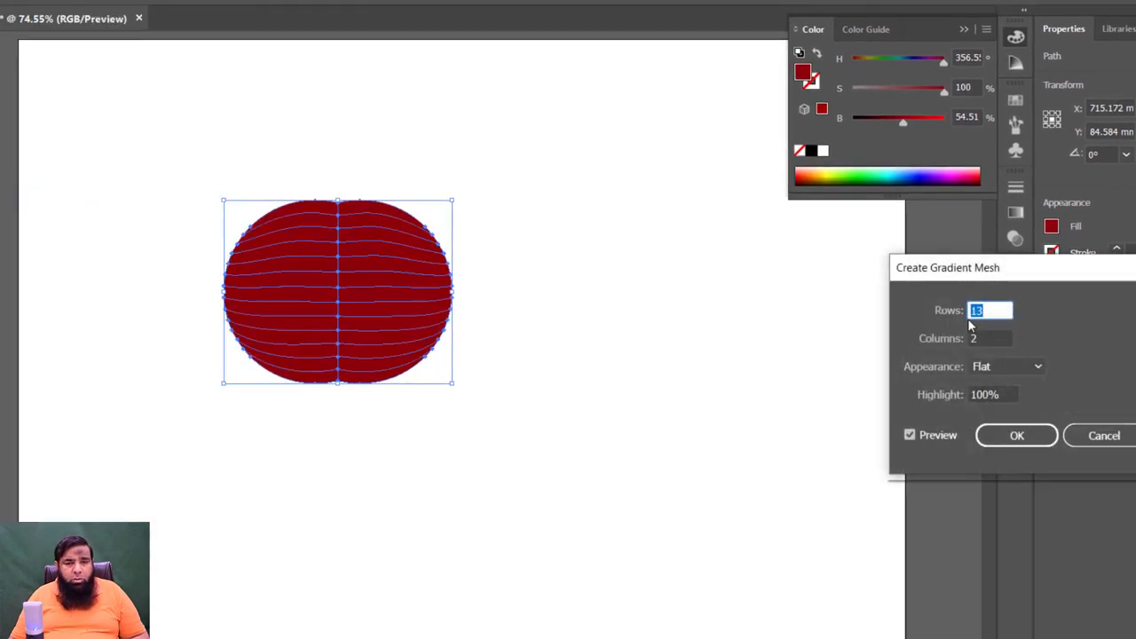
pyautogui.scroll(-1, 1000, 312)
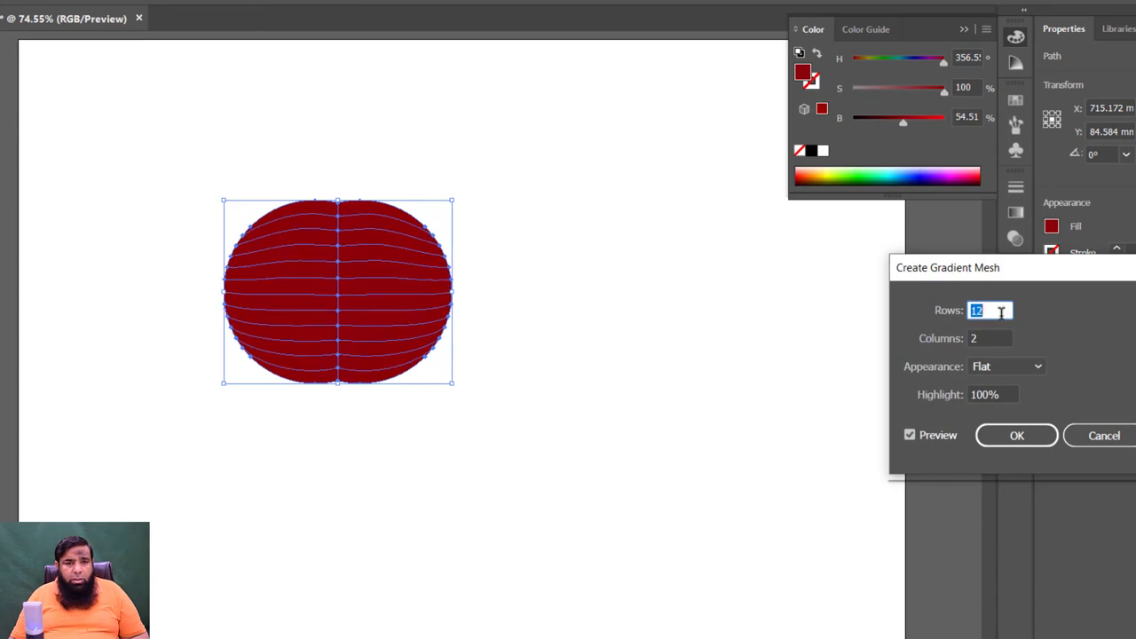
pyautogui.scroll(-1, 1000, 312)
pyautogui.scroll(-1, 1000, 313)
pyautogui.scroll(-1, 1000, 313)
pyautogui.scroll(-1, 1000, 312)
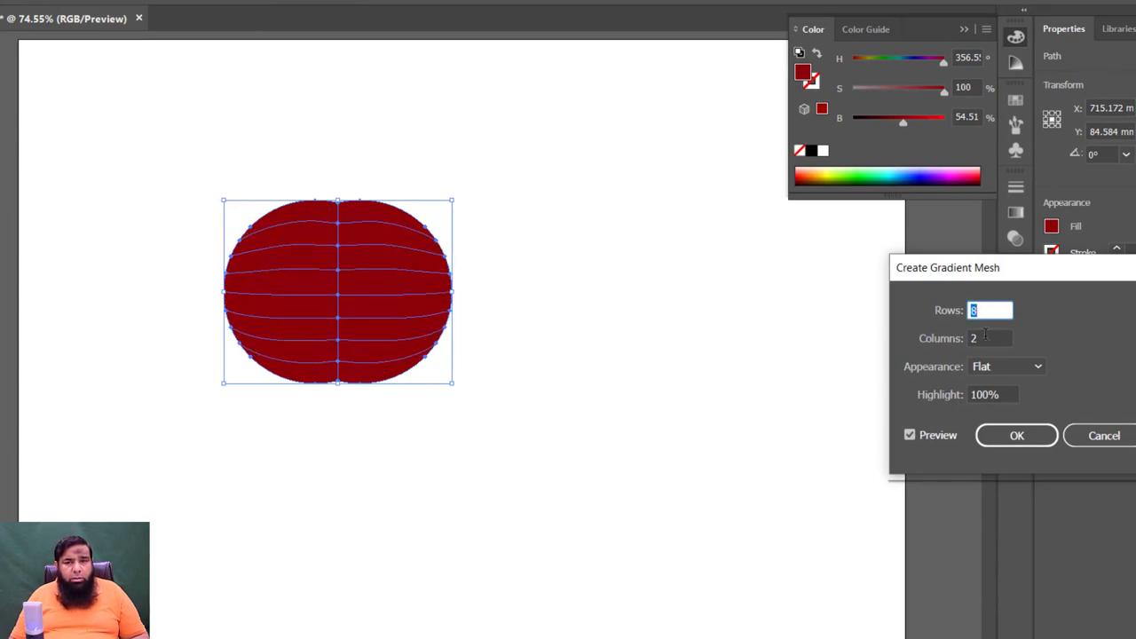
pyautogui.scroll(-1, 988, 309)
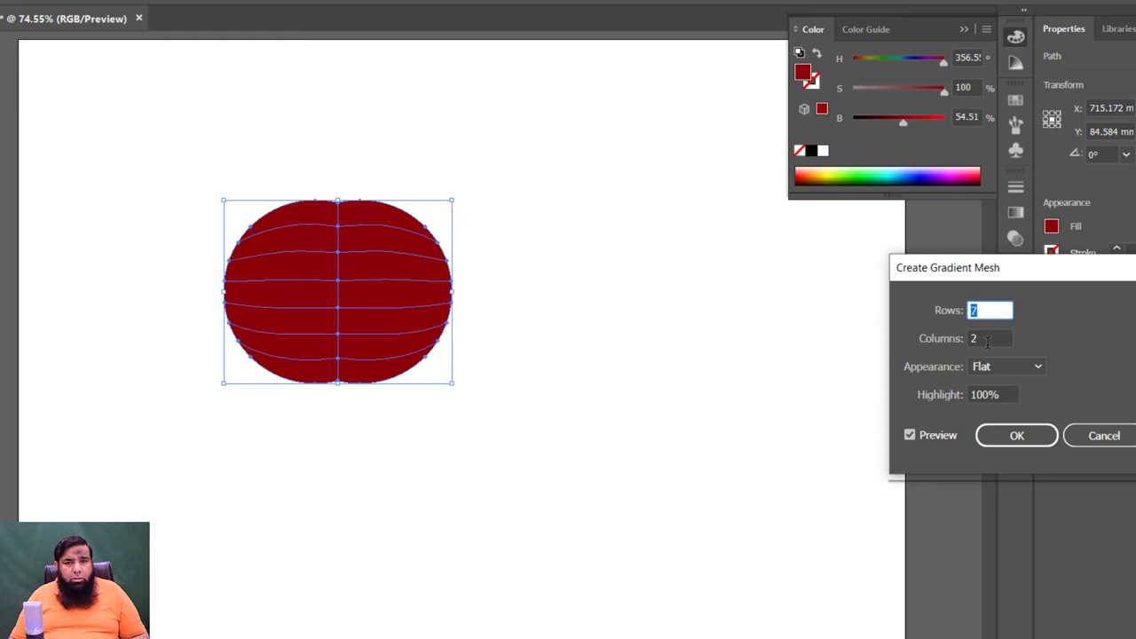
pyautogui.click(988, 341)
pyautogui.scroll(1, 988, 341)
pyautogui.scroll(2, 988, 341)
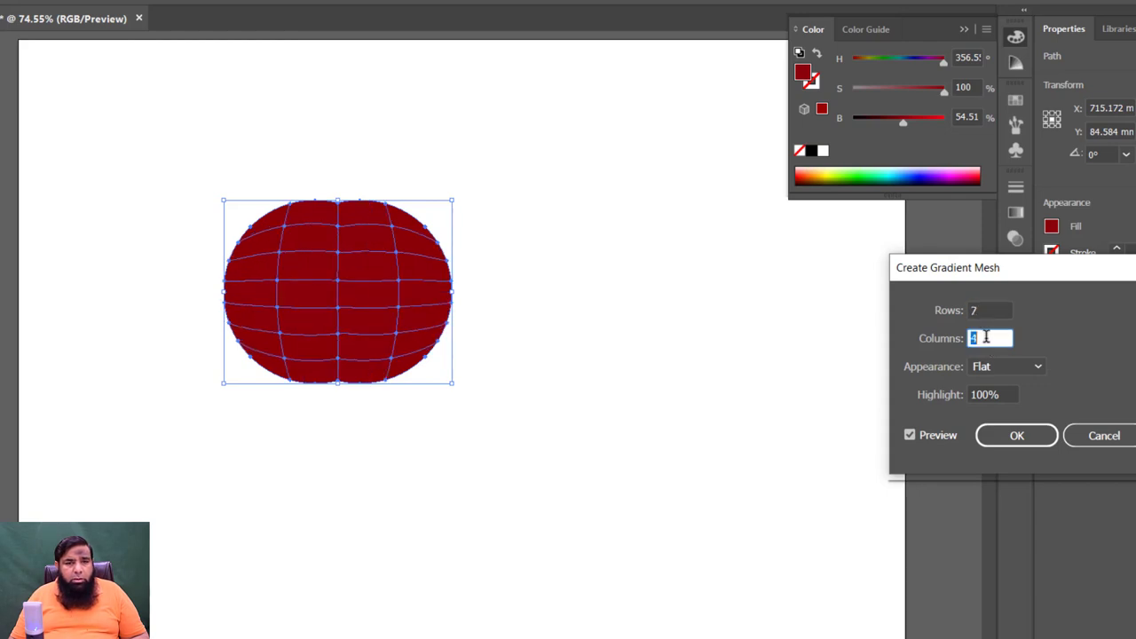
pyautogui.scroll(1, 987, 342)
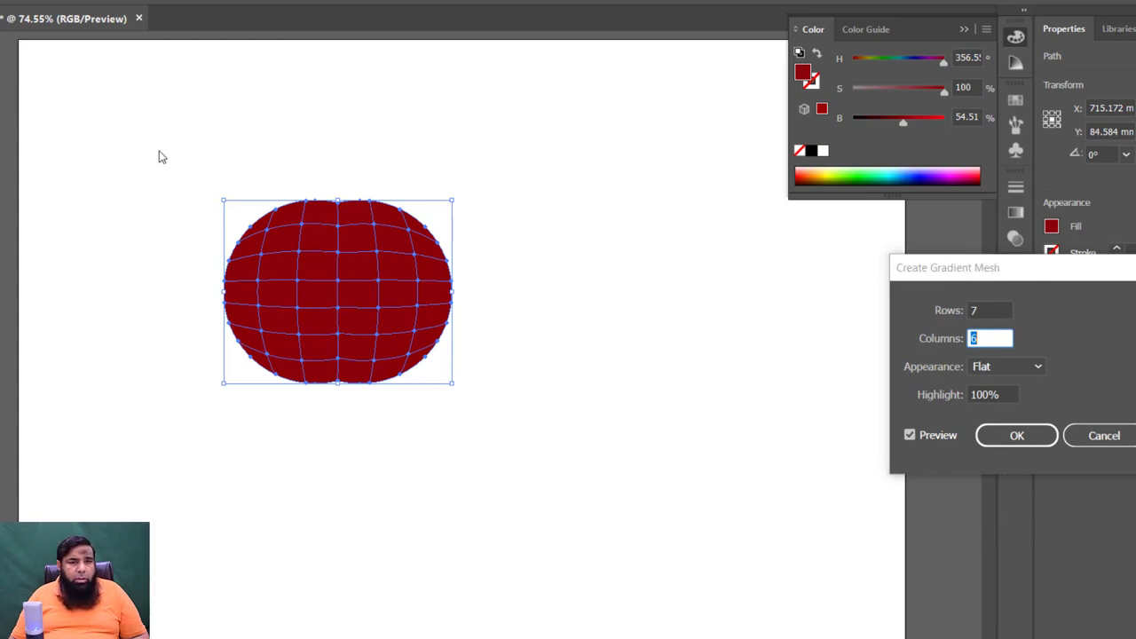
pyautogui.click(1017, 436)
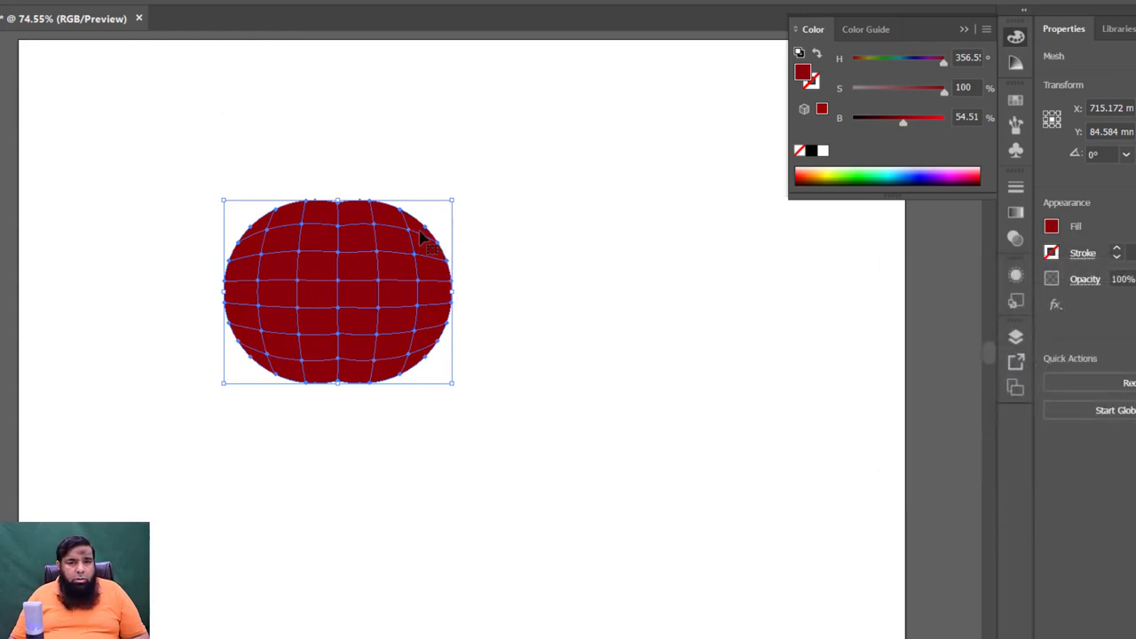
# Step: Select all the apple's outer rim mesh points and darken the rim
pyautogui.click(392, 136)
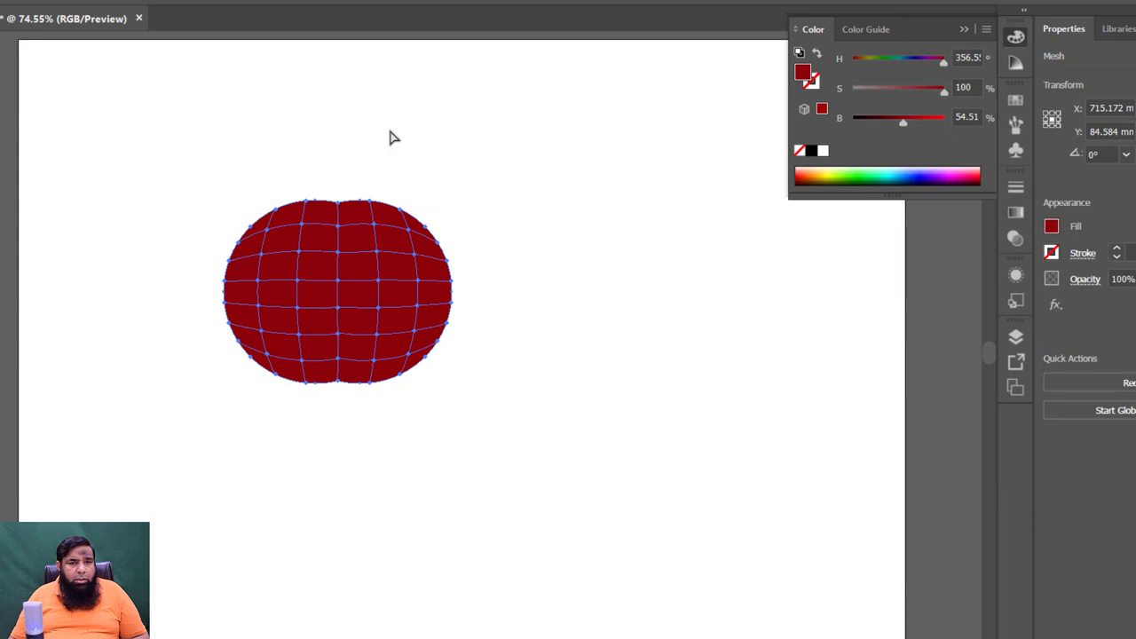
pyautogui.click(337, 203)
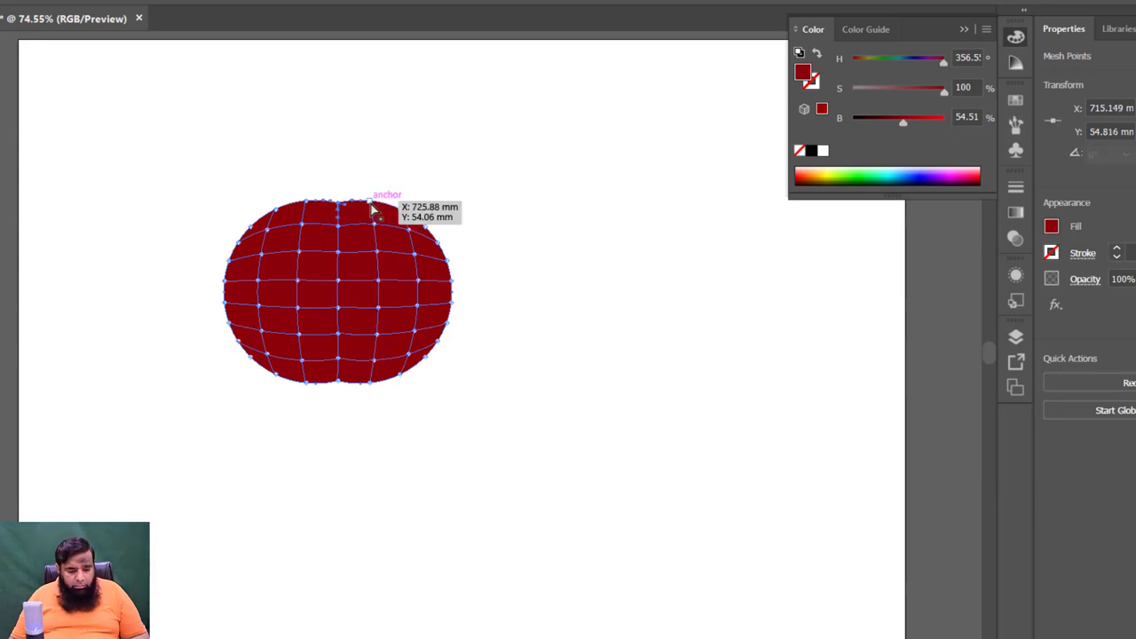
pyautogui.hotkey('ctrl', '+')
pyautogui.hotkey('ctrl', '+')
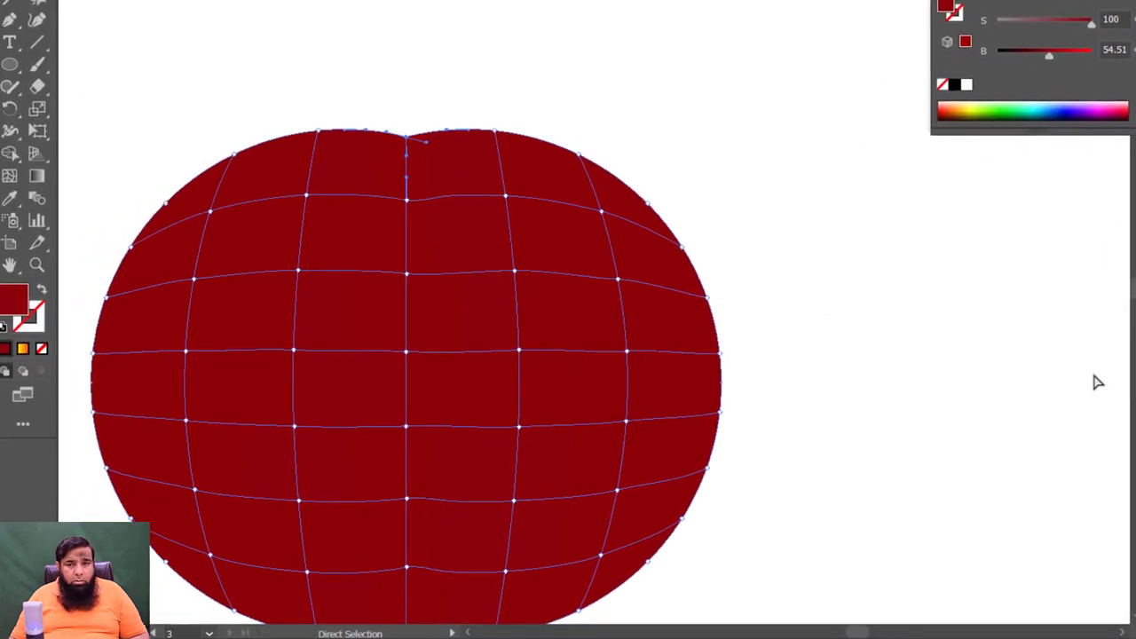
pyautogui.moveTo(644, 150); pyautogui.dragTo(743, 30)
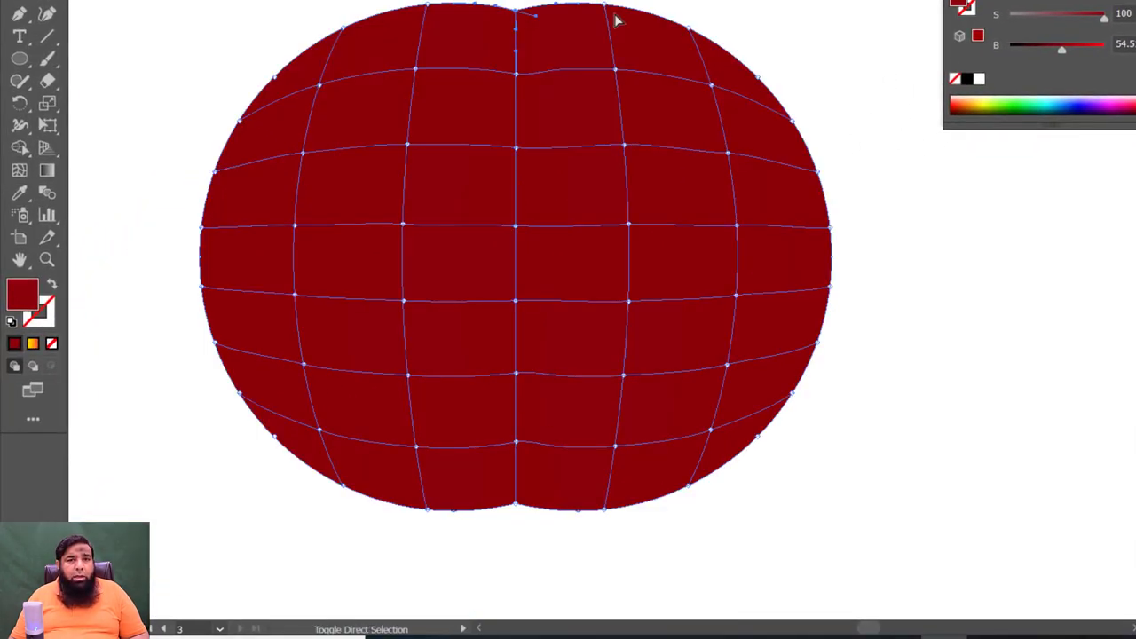
pyautogui.click(689, 28)
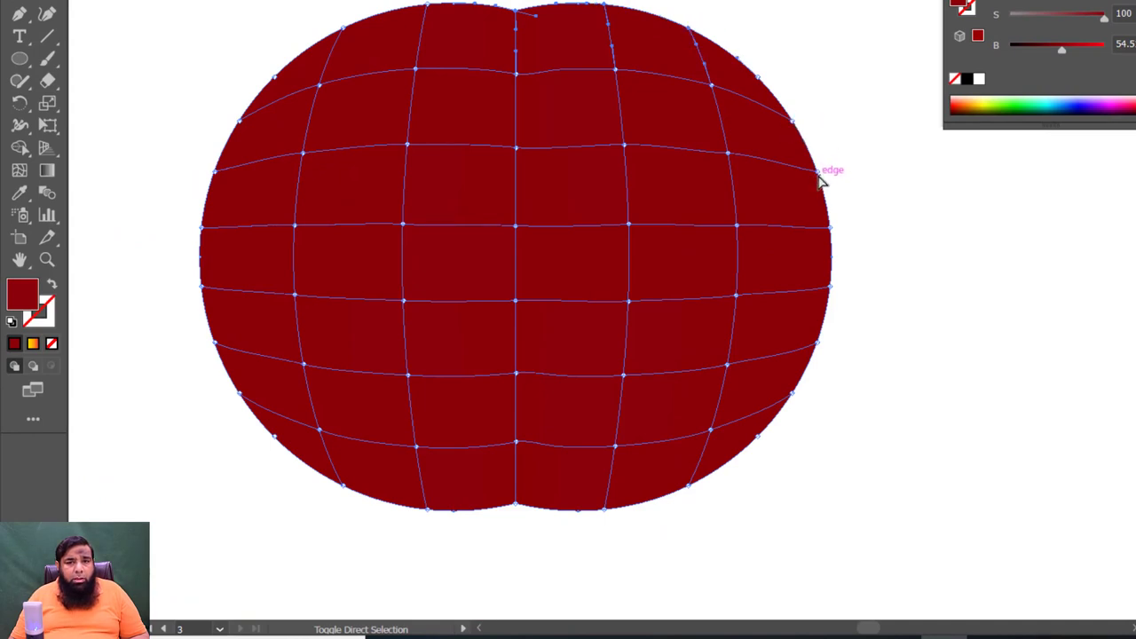
pyautogui.keyDown('shift'); pyautogui.click(791, 120); pyautogui.keyUp('shift')
pyautogui.keyDown('shift'); pyautogui.click(816, 171); pyautogui.keyUp('shift')
pyautogui.keyDown('shift'); pyautogui.click(829, 229); pyautogui.keyUp('shift')
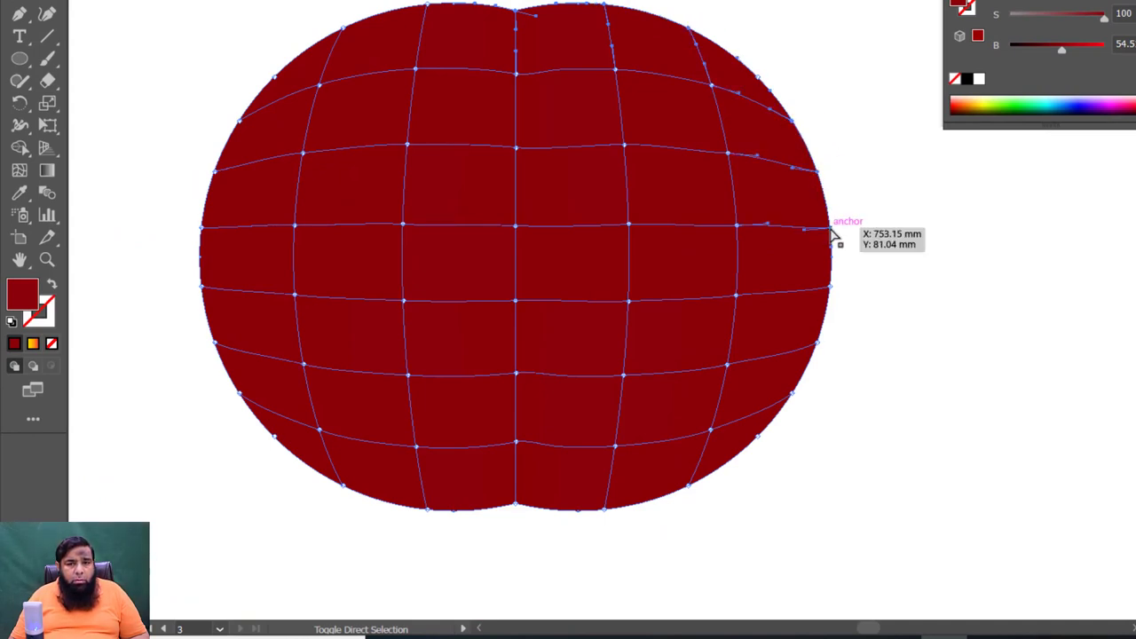
pyautogui.keyDown('shift'); pyautogui.click(830, 286); pyautogui.keyUp('shift')
pyautogui.keyDown('shift'); pyautogui.click(792, 392); pyautogui.keyUp('shift')
pyautogui.keyDown('shift'); pyautogui.click(756, 435); pyautogui.keyUp('shift')
pyautogui.keyDown('shift'); pyautogui.click(689, 486); pyautogui.keyUp('shift')
pyautogui.keyDown('shift'); pyautogui.click(603, 510); pyautogui.keyUp('shift')
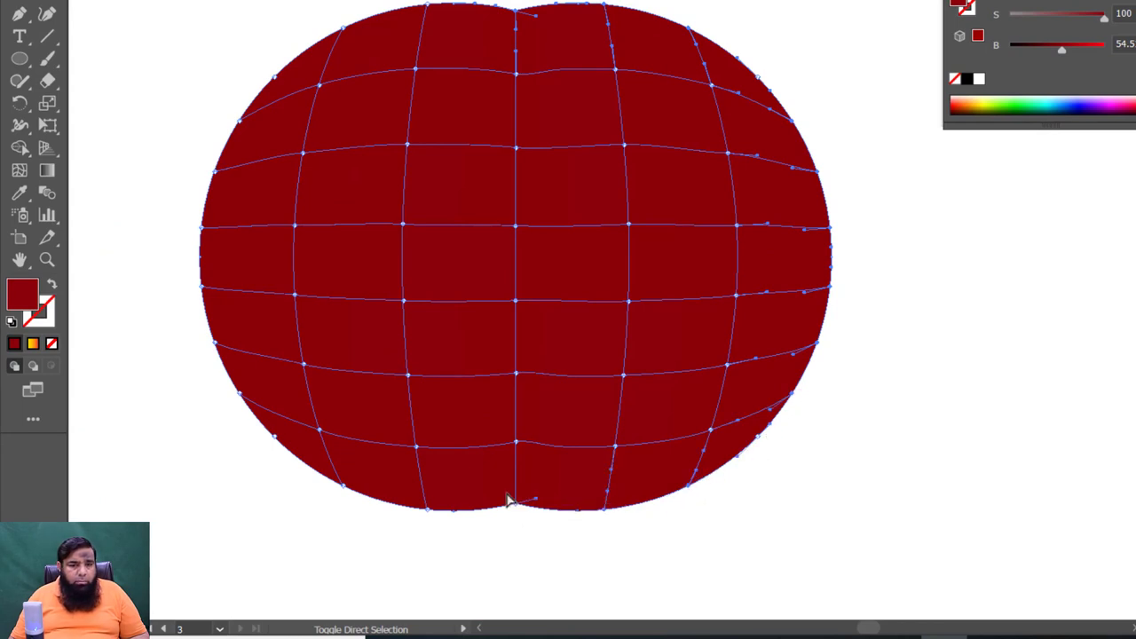
pyautogui.keyDown('shift'); pyautogui.click(515, 504); pyautogui.keyUp('shift')
pyautogui.keyDown('shift'); pyautogui.click(426, 509); pyautogui.keyUp('shift')
pyautogui.keyDown('shift'); pyautogui.click(342, 486); pyautogui.keyUp('shift')
pyautogui.keyDown('shift'); pyautogui.click(274, 437); pyautogui.keyUp('shift')
pyautogui.keyDown('shift'); pyautogui.click(214, 342); pyautogui.keyUp('shift')
pyautogui.keyDown('shift'); pyautogui.click(203, 229); pyautogui.keyUp('shift')
pyautogui.keyDown('shift'); pyautogui.click(213, 171); pyautogui.keyUp('shift')
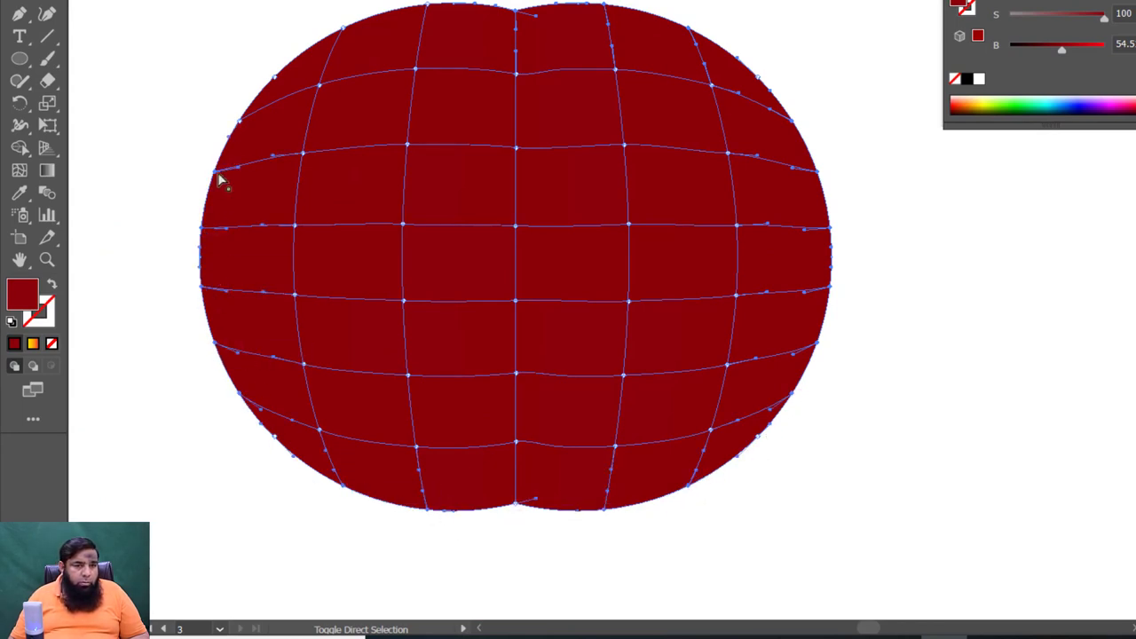
pyautogui.keyDown('shift'); pyautogui.click(274, 78); pyautogui.keyUp('shift')
pyautogui.keyDown('shift'); pyautogui.click(426, 6); pyautogui.keyUp('shift')
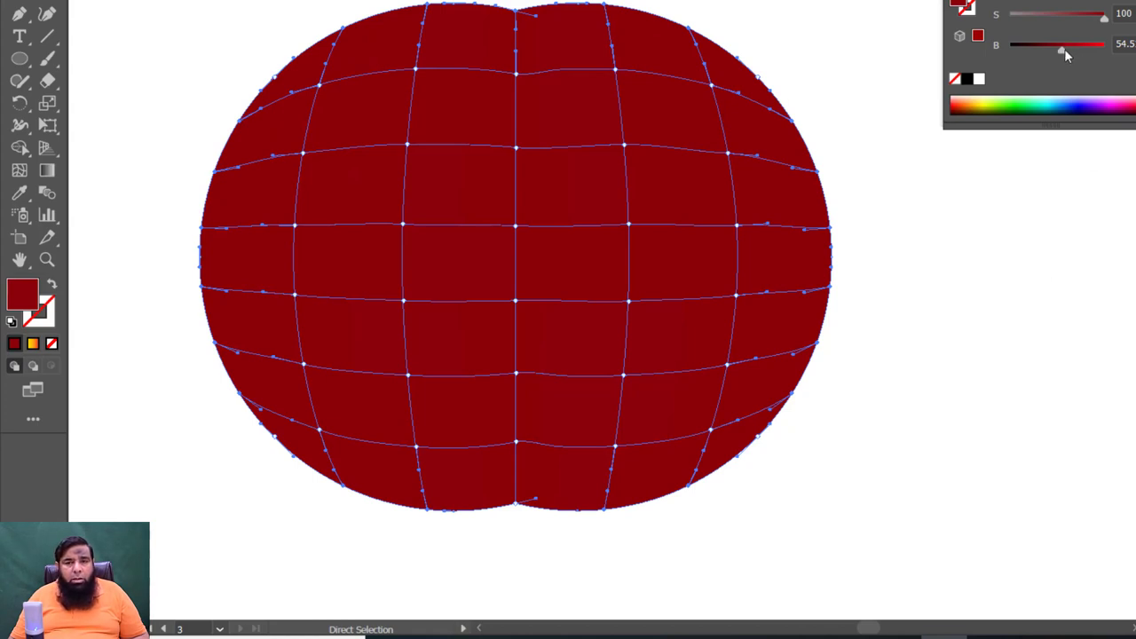
pyautogui.moveTo(1062, 50); pyautogui.dragTo(1040, 50)
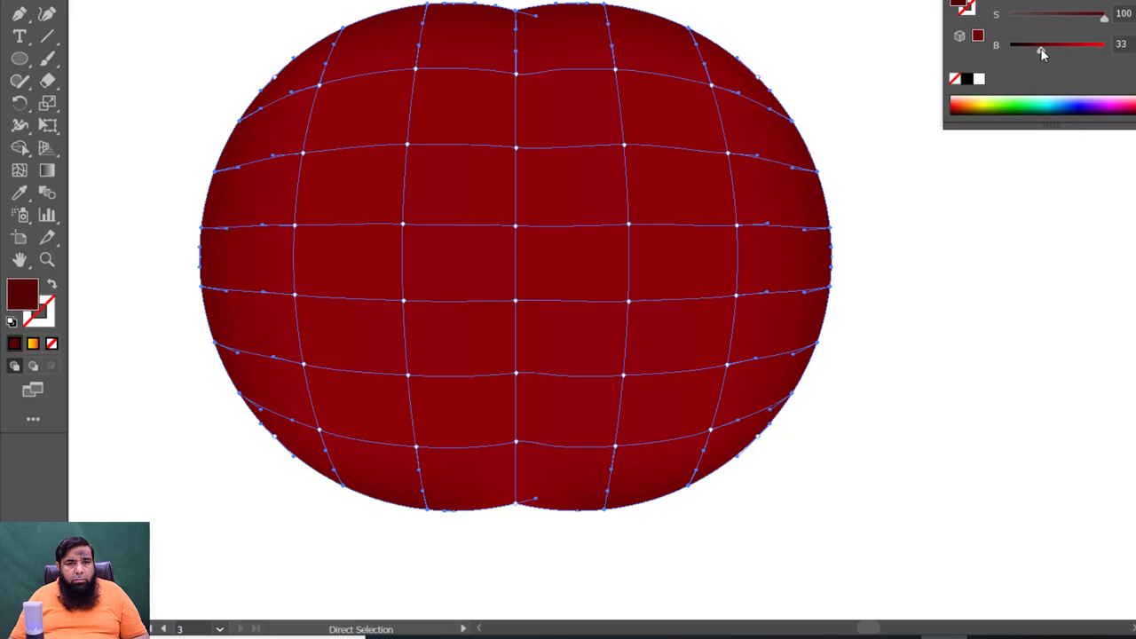
# Step: Darken the apple's top dip, right side and top-right mesh points
pyautogui.click(971, 372)
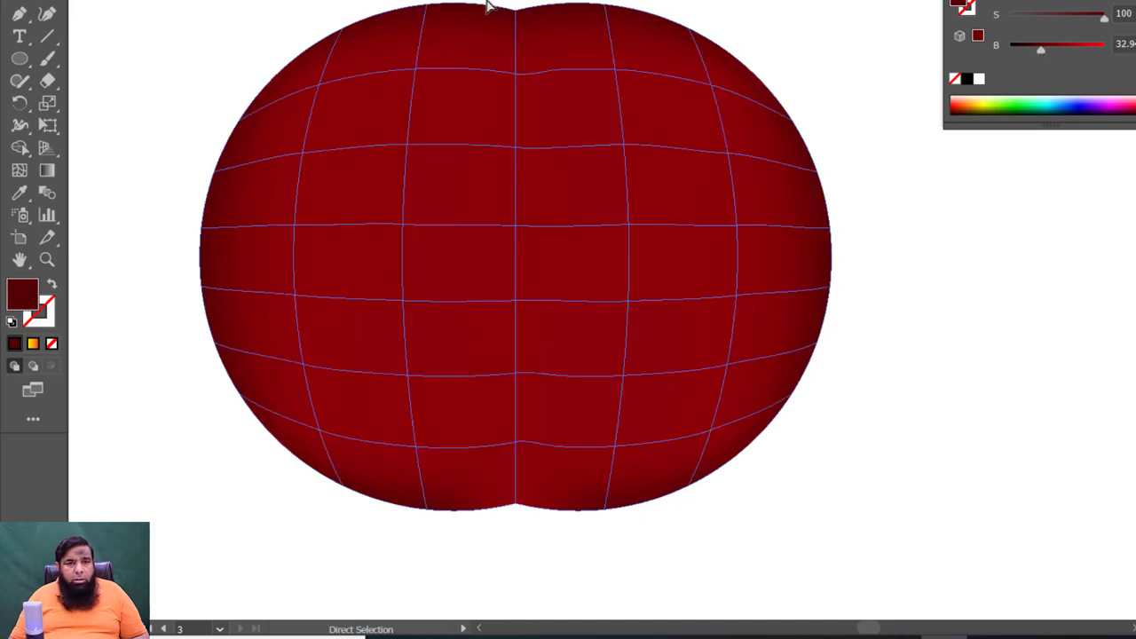
pyautogui.click(516, 74)
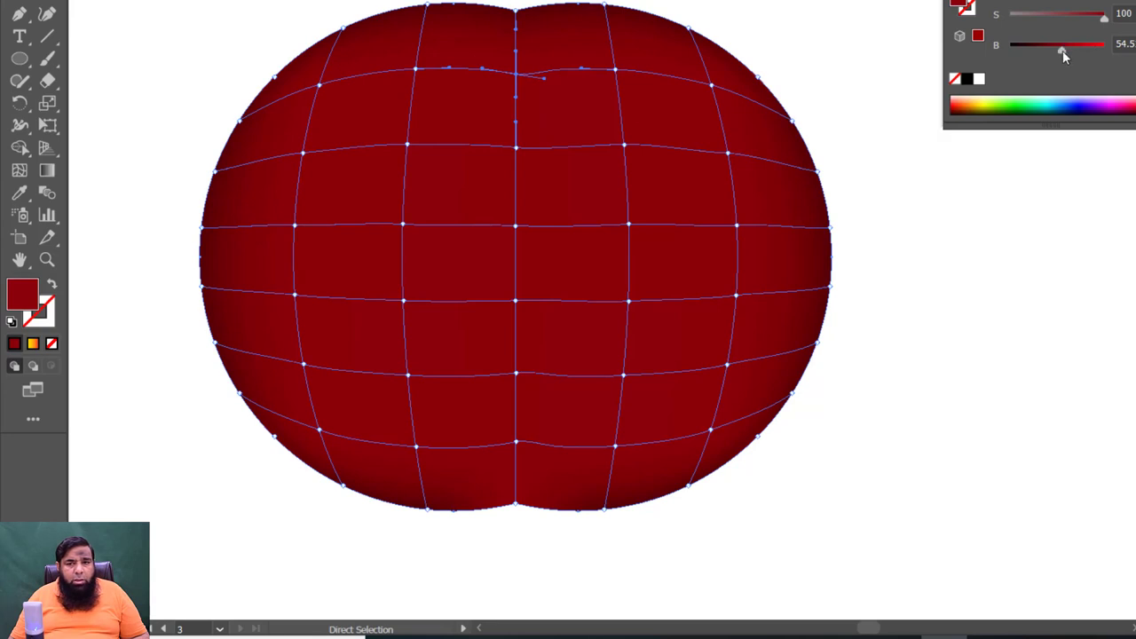
pyautogui.moveTo(1062, 46); pyautogui.dragTo(1047, 52)
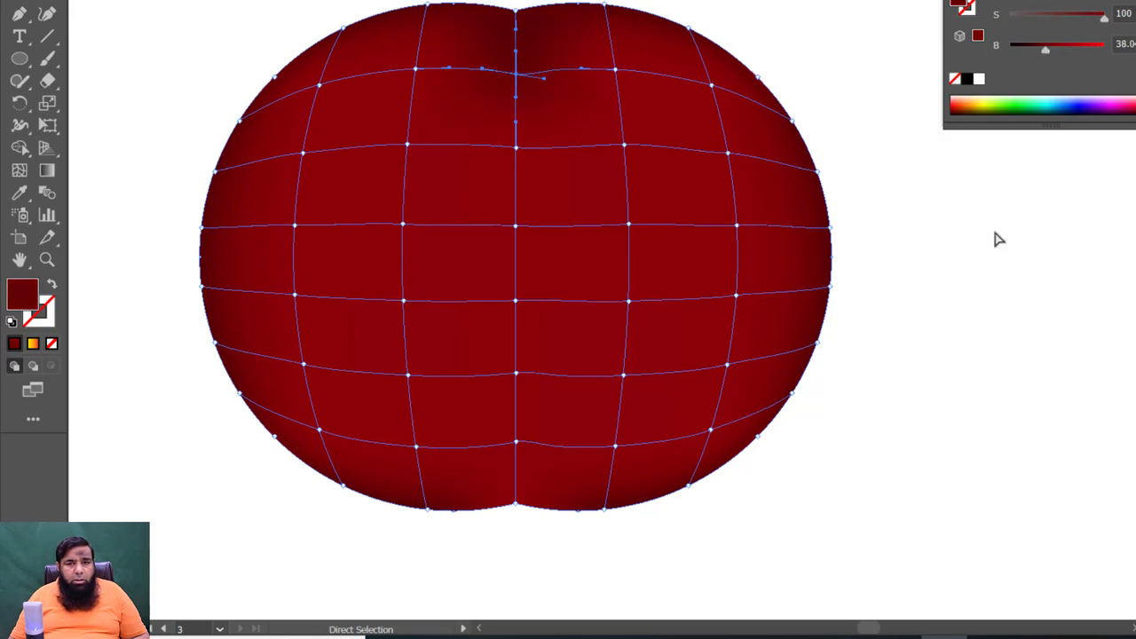
pyautogui.click(737, 228)
pyautogui.keyDown('shift'); pyautogui.click(736, 297); pyautogui.keyUp('shift')
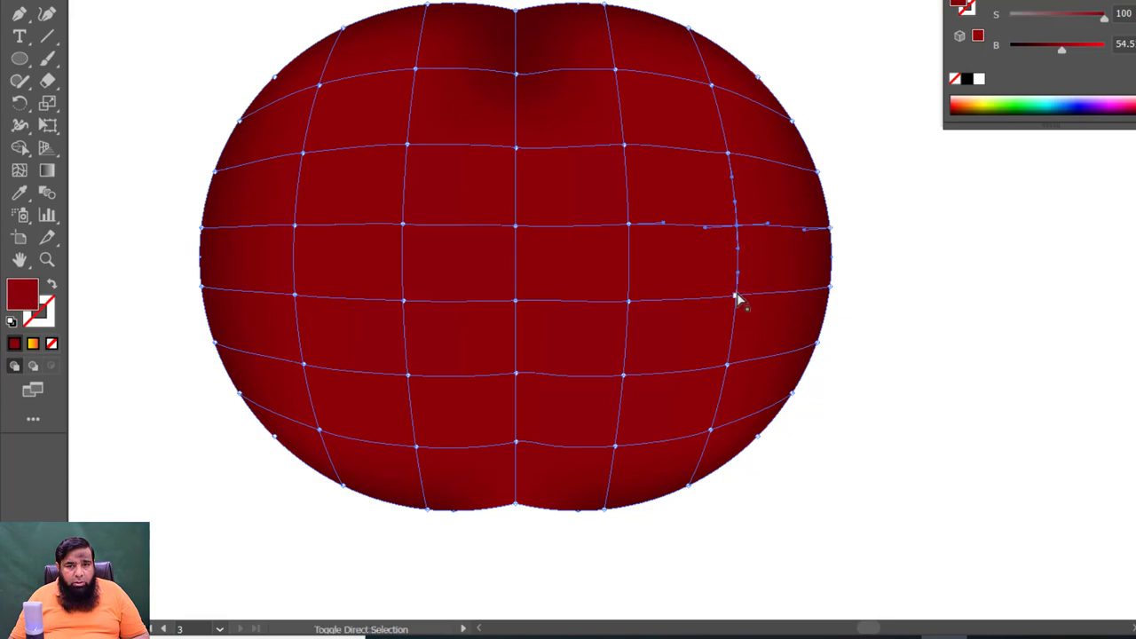
pyautogui.keyDown('shift'); pyautogui.click(726, 365); pyautogui.keyUp('shift')
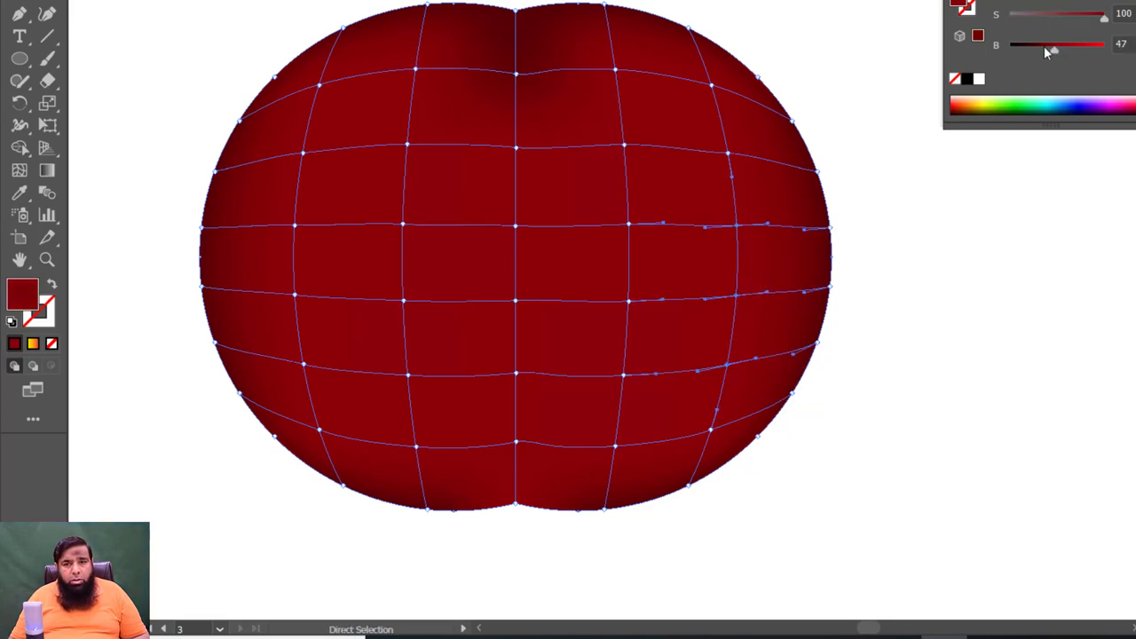
pyautogui.moveTo(1046, 51); pyautogui.dragTo(1039, 52)
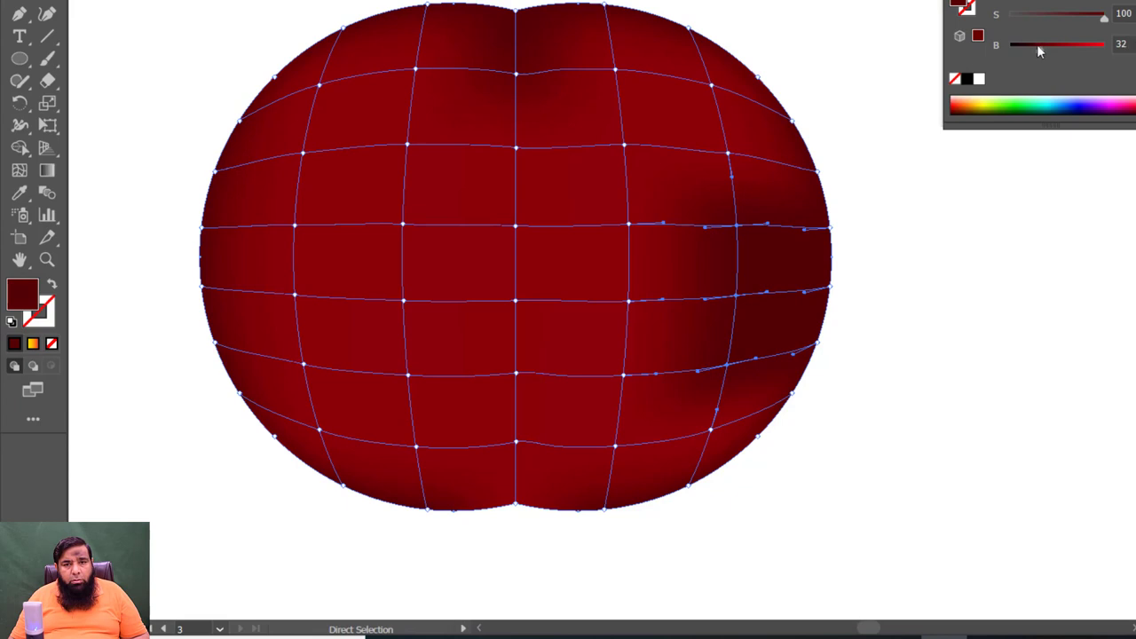
pyautogui.moveTo(715, 87); pyautogui.dragTo(831, 109)
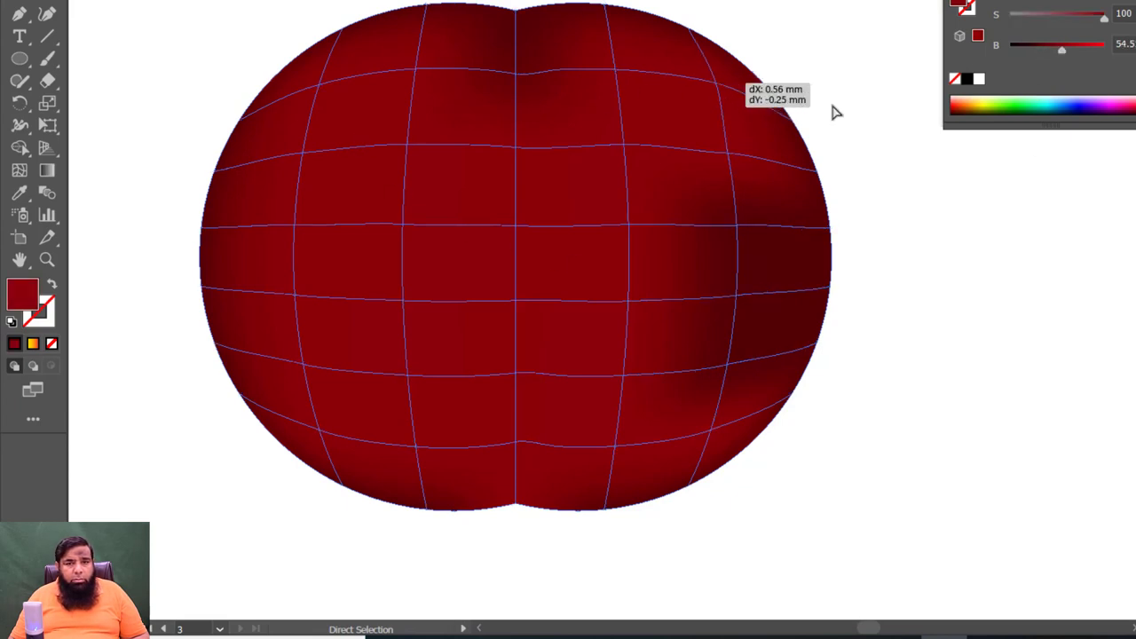
pyautogui.moveTo(1062, 49); pyautogui.dragTo(1055, 51)
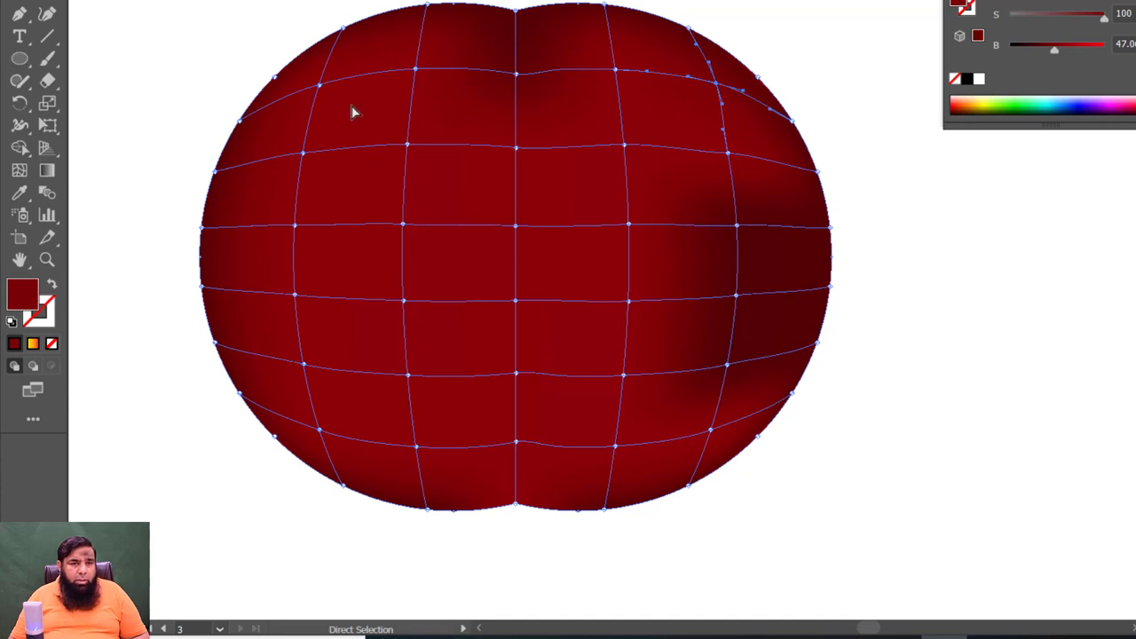
# Step: Brighten the upper-left point as a highlight and add paler patches at the middle and lower left
pyautogui.click(321, 88)
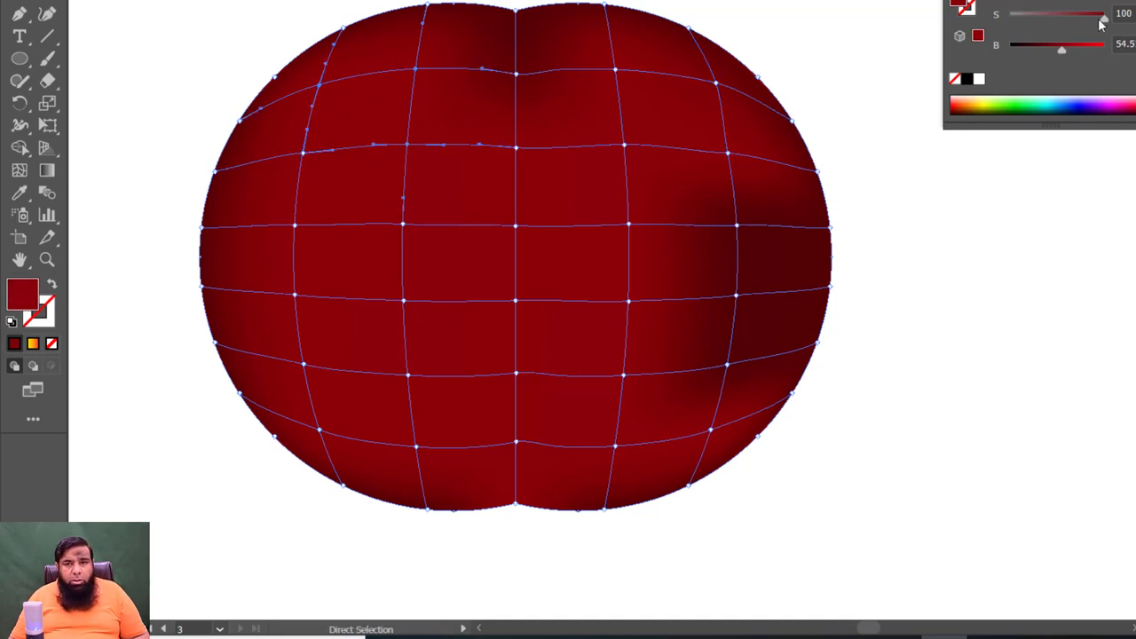
pyautogui.moveTo(1063, 49)
pyautogui.mouseDown()
pyautogui.moveTo(1085, 54)
pyautogui.moveTo(1088, 26)
pyautogui.mouseUp()
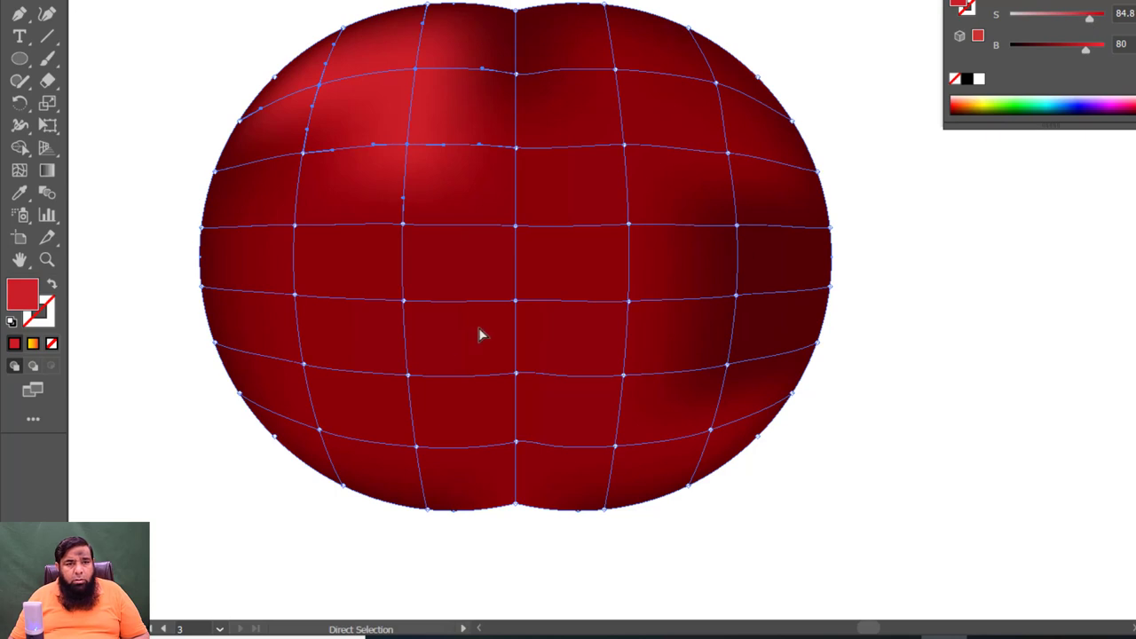
pyautogui.click(295, 295)
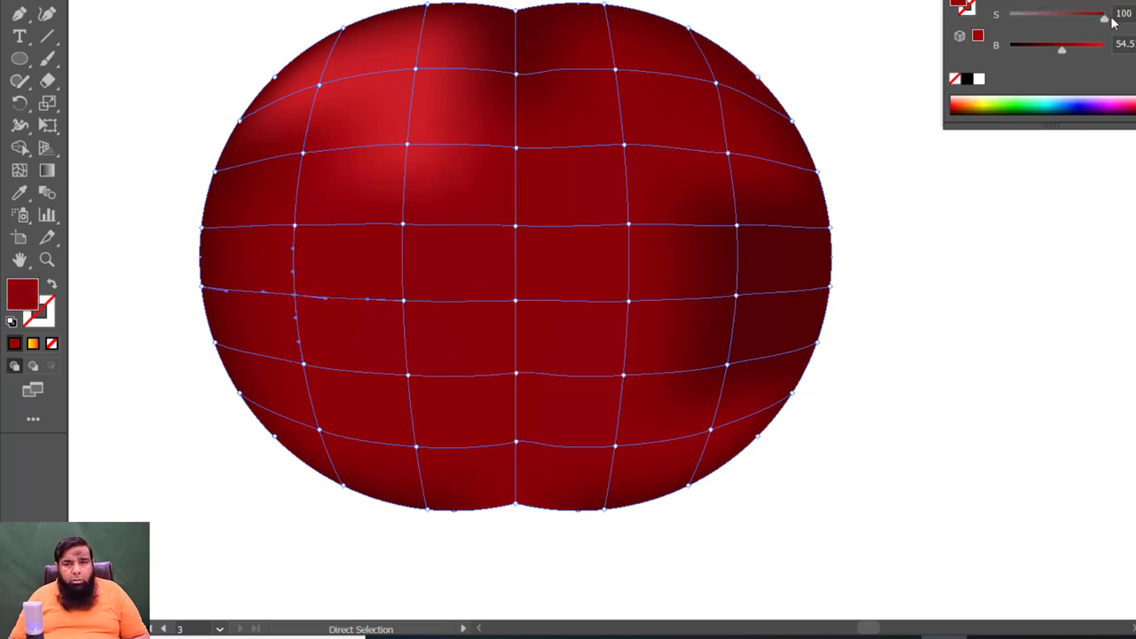
pyautogui.moveTo(1104, 18); pyautogui.dragTo(1074, 18)
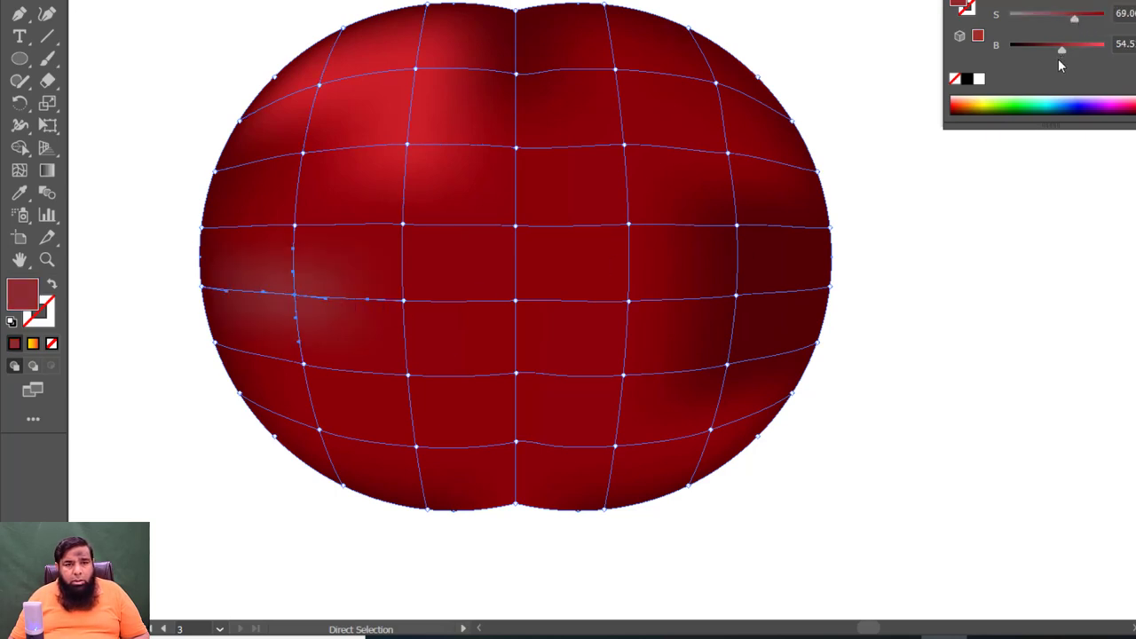
pyautogui.click(408, 377)
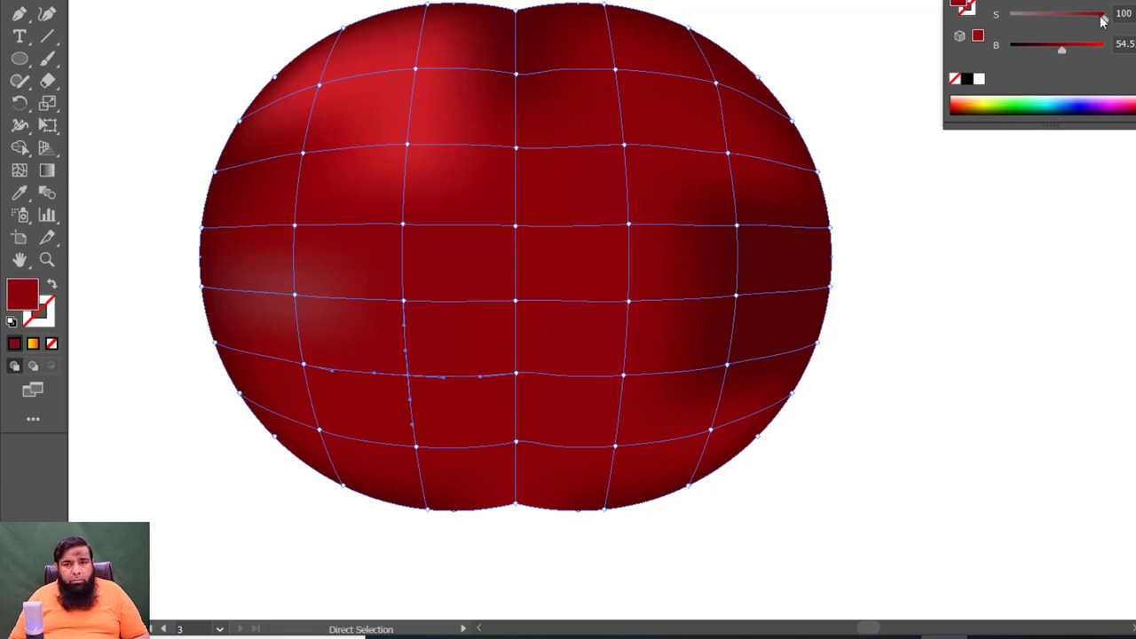
pyautogui.moveTo(1101, 21); pyautogui.dragTo(1076, 18)
pyautogui.click(1068, 46)
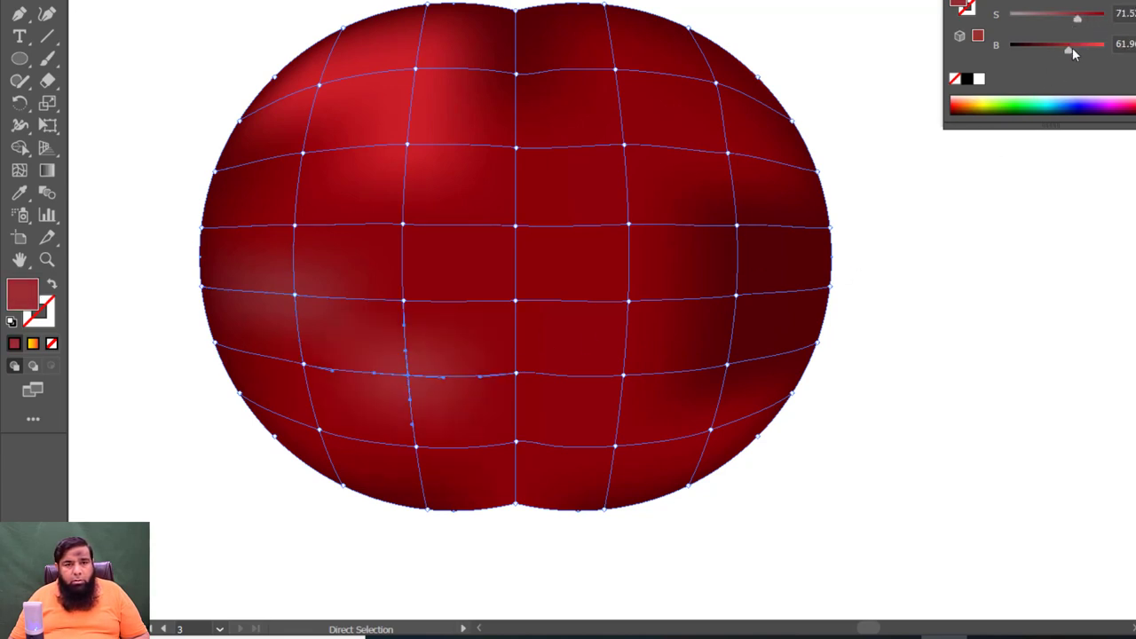
pyautogui.click(953, 254)
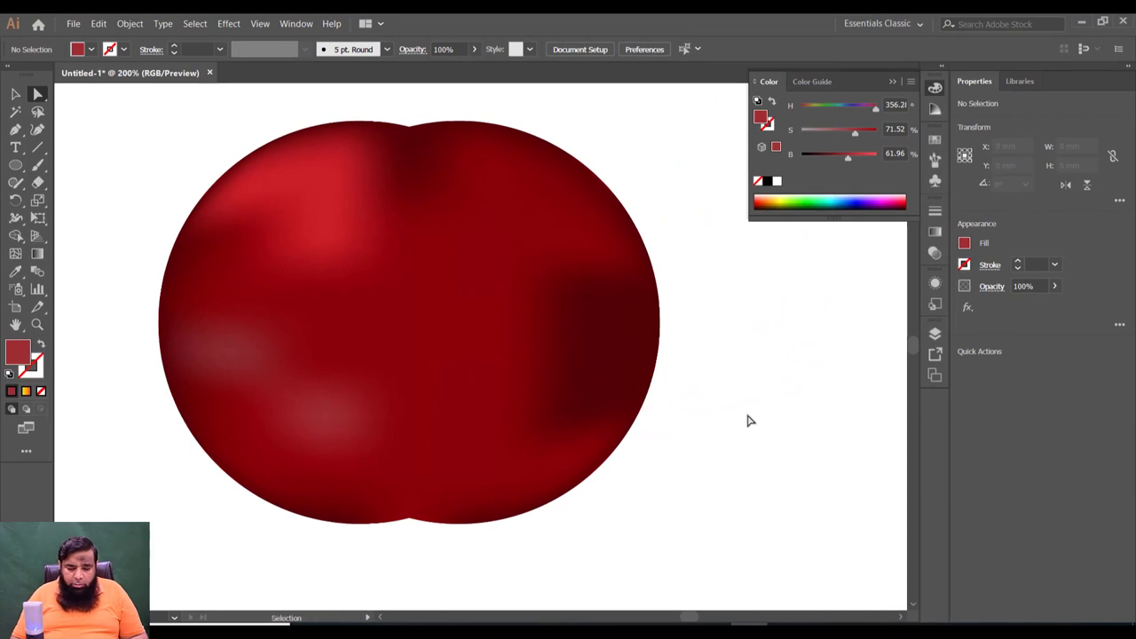
# Step: Draw a tall ellipse to the right of the apple
pyautogui.hotkey('ctrl', '0')
pyautogui.hotkey('ctrl', 'a')
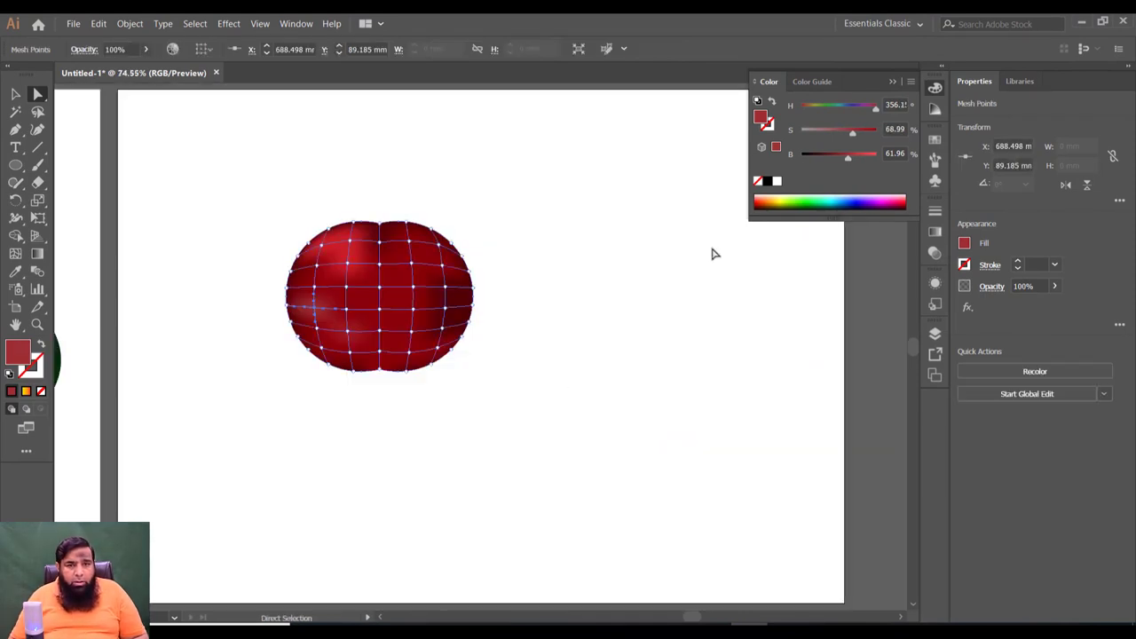
pyautogui.click(557, 459)
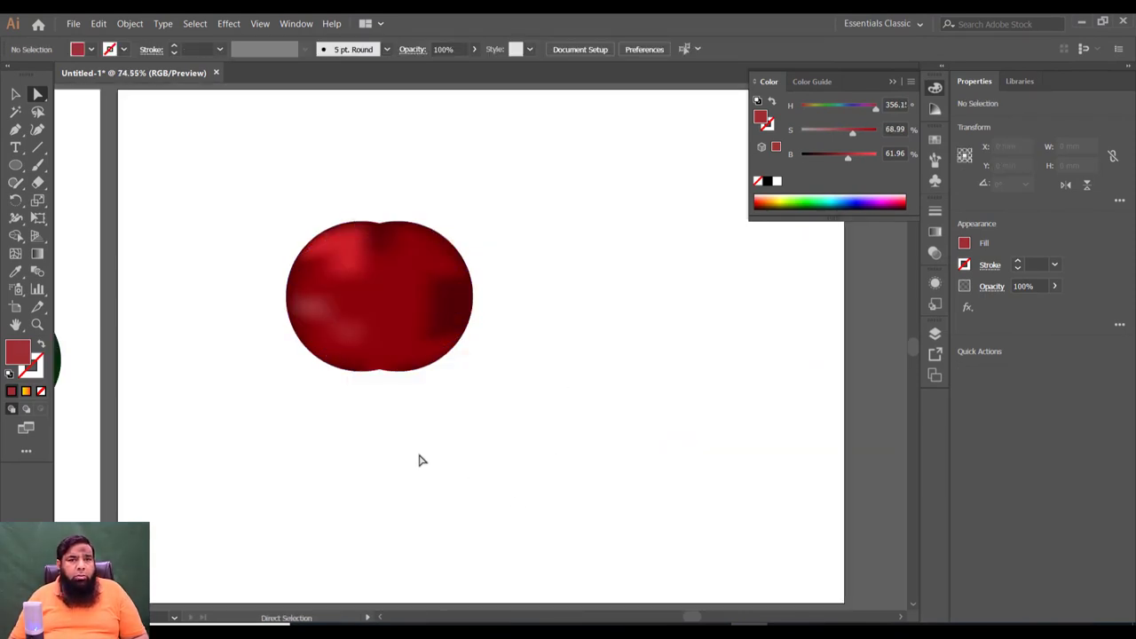
pyautogui.click(15, 166)
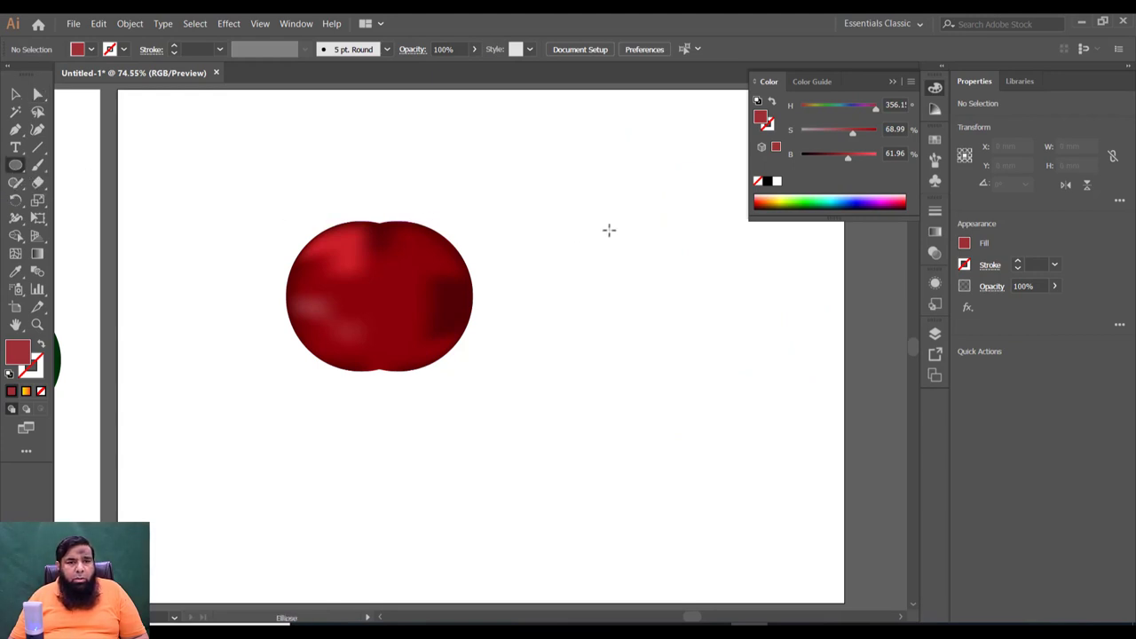
pyautogui.moveTo(609, 230); pyautogui.dragTo(675, 365)
pyautogui.hotkey('shift', 'x')
pyautogui.moveTo(15, 130); pyautogui.dragTo(95, 189)
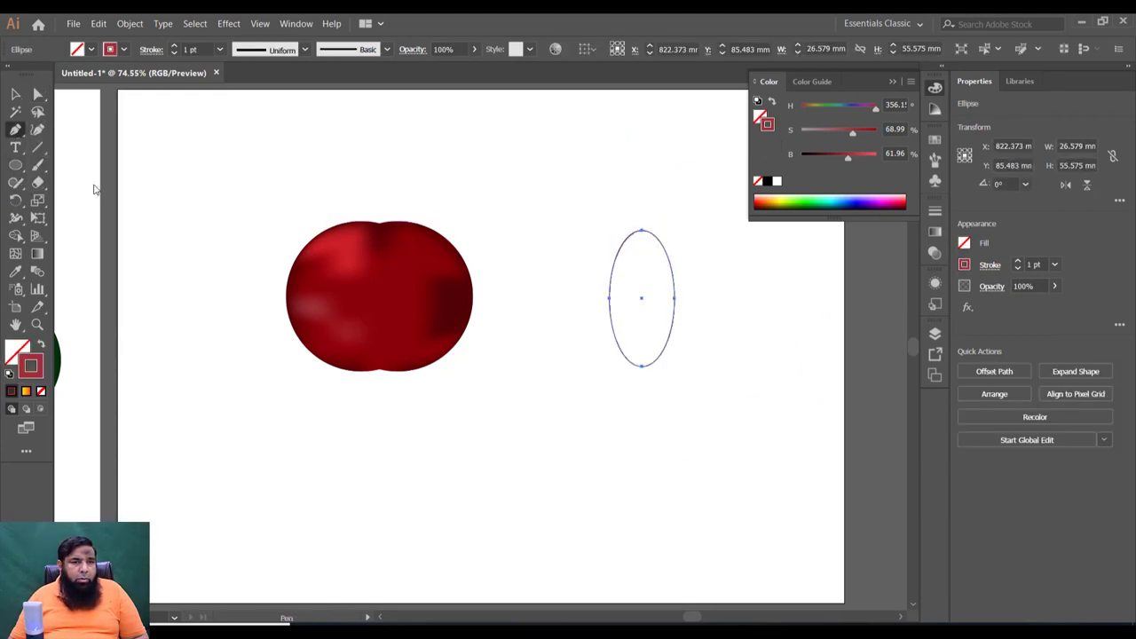
# Step: Sharpen the ellipse's top and bottom anchors, narrow it, and fill it green with no stroke
pyautogui.hotkey('shift', 'c')
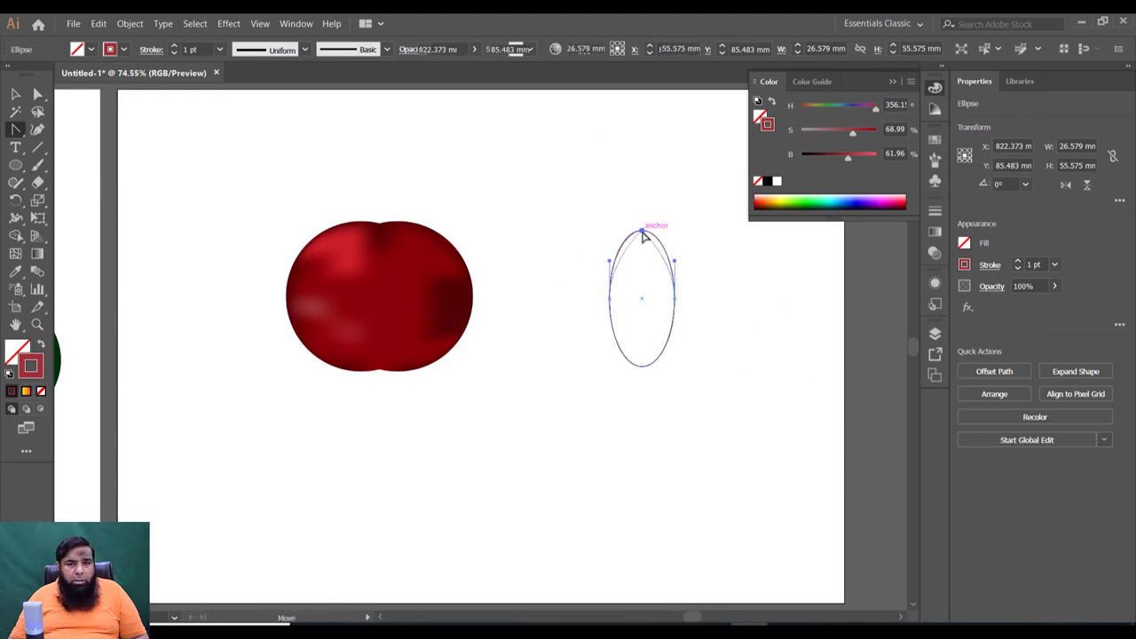
pyautogui.click(640, 232)
pyautogui.click(642, 365)
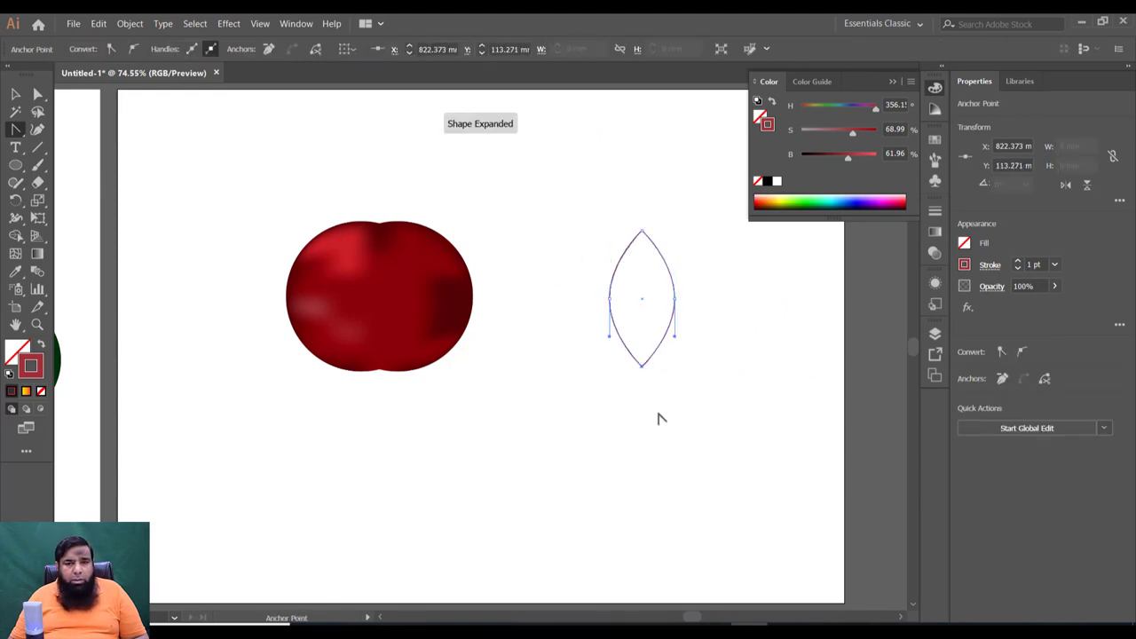
pyautogui.click(16, 93)
pyautogui.moveTo(676, 304); pyautogui.dragTo(660, 301)
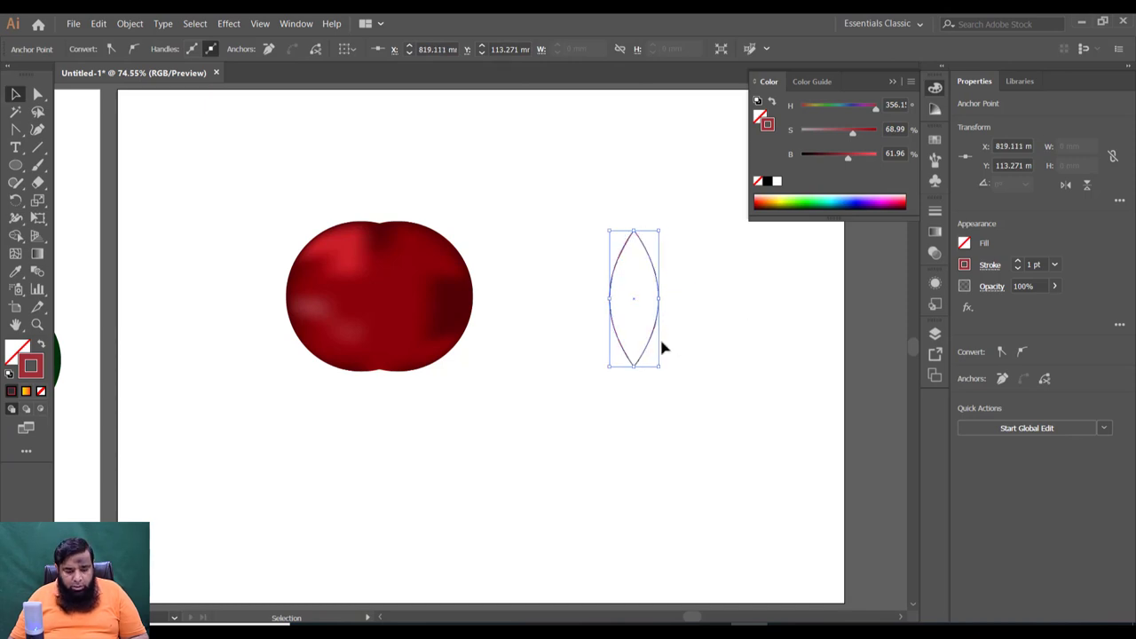
pyautogui.scroll(2, 659, 337)
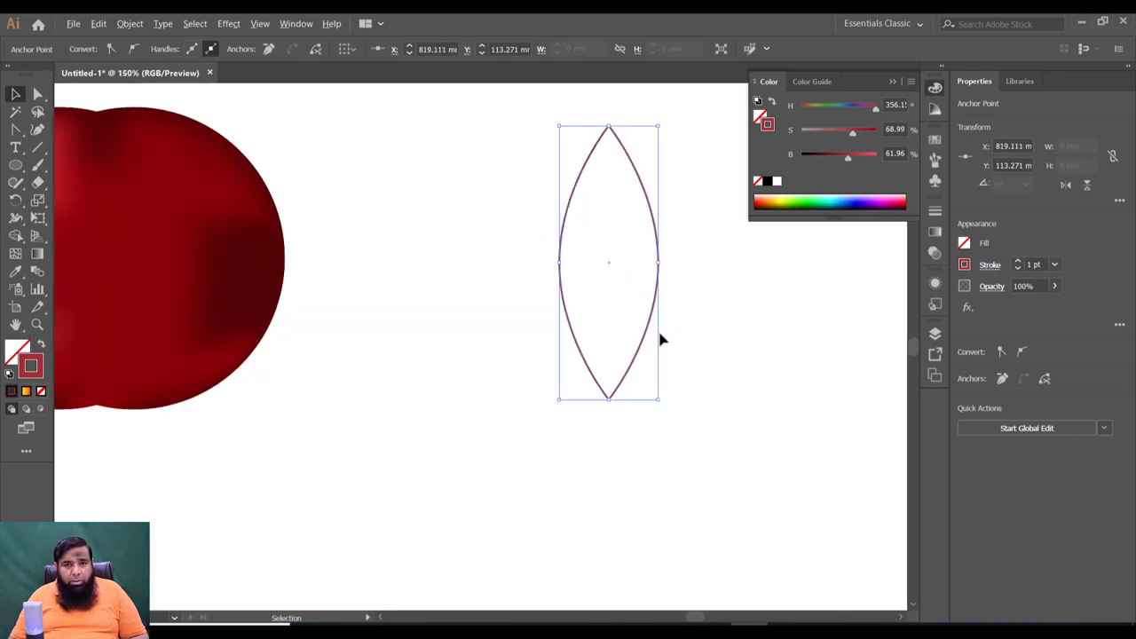
pyautogui.click(567, 305)
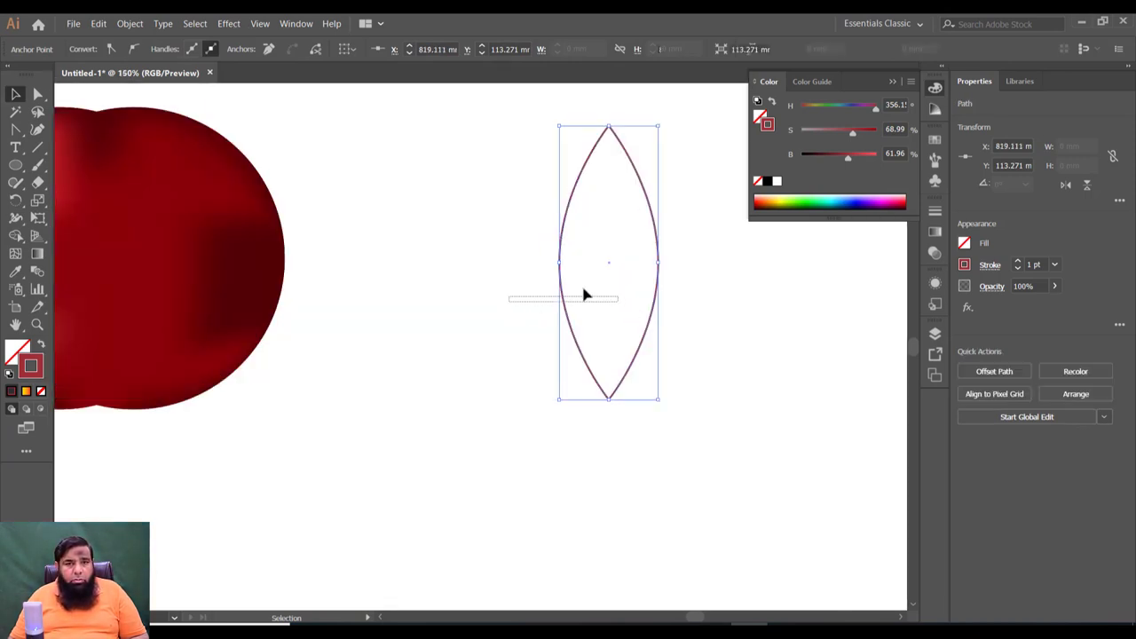
pyautogui.click(805, 206)
pyautogui.hotkey('shift', 'x')
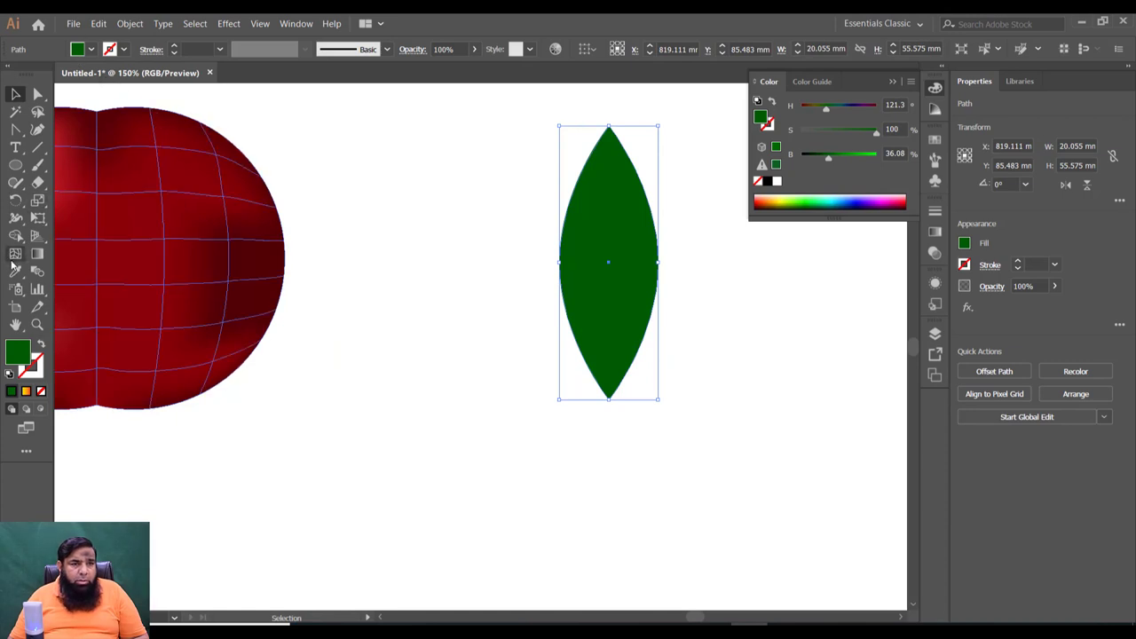
pyautogui.click(15, 254)
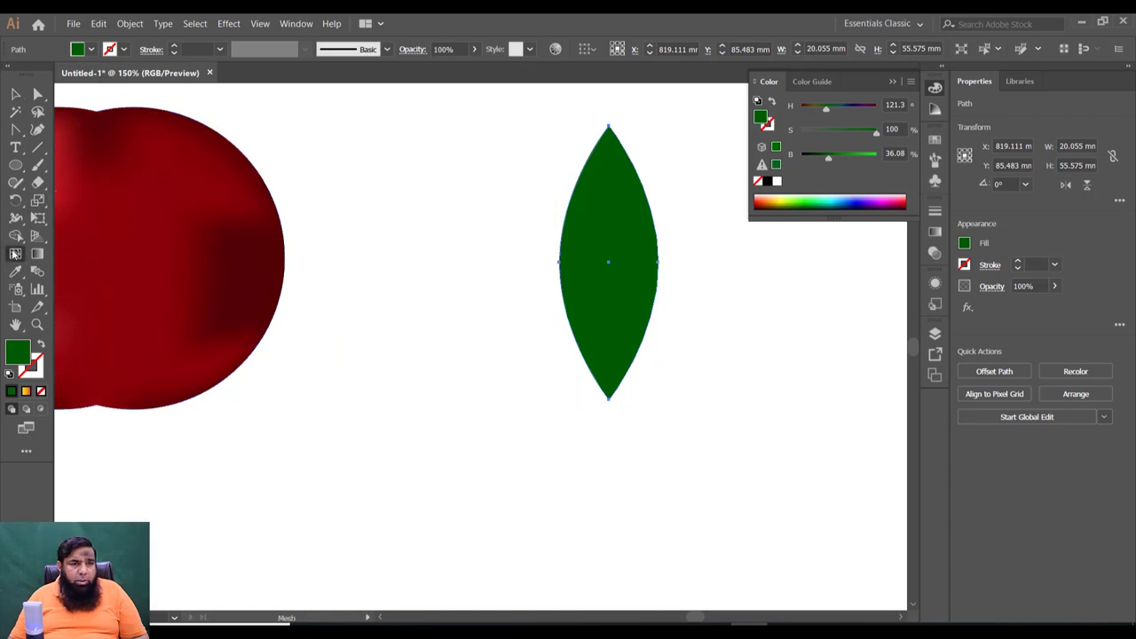
# Step: Add mesh lines through the leaf's centre and brighten the central vein to a lighter green
pyautogui.click(613, 263)
pyautogui.scroll(2, 627, 286)
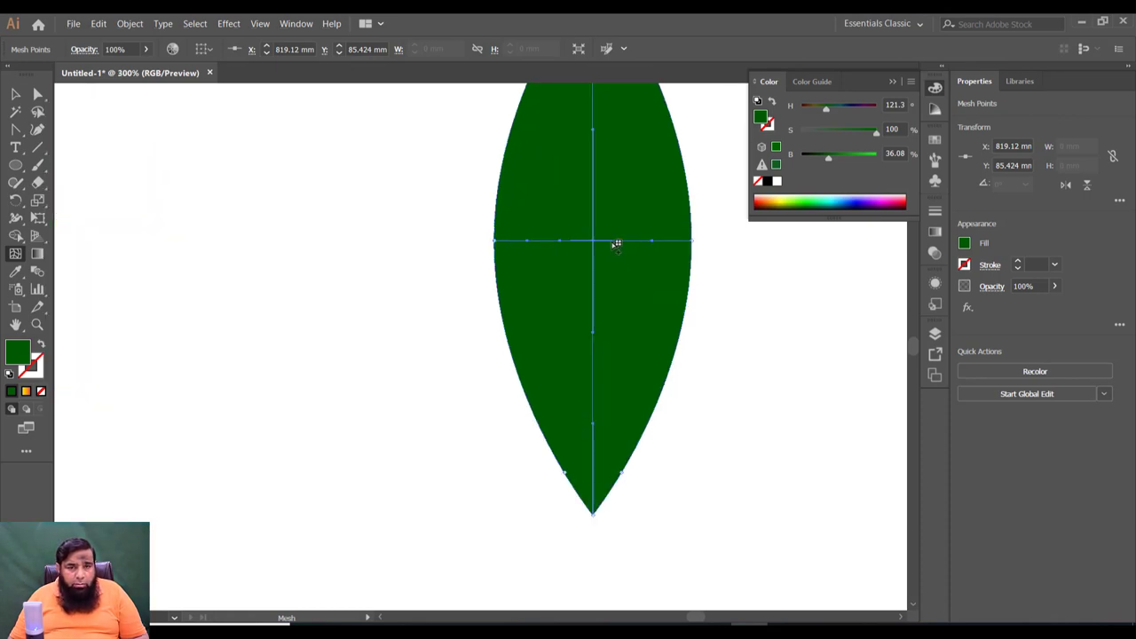
pyautogui.click(616, 242)
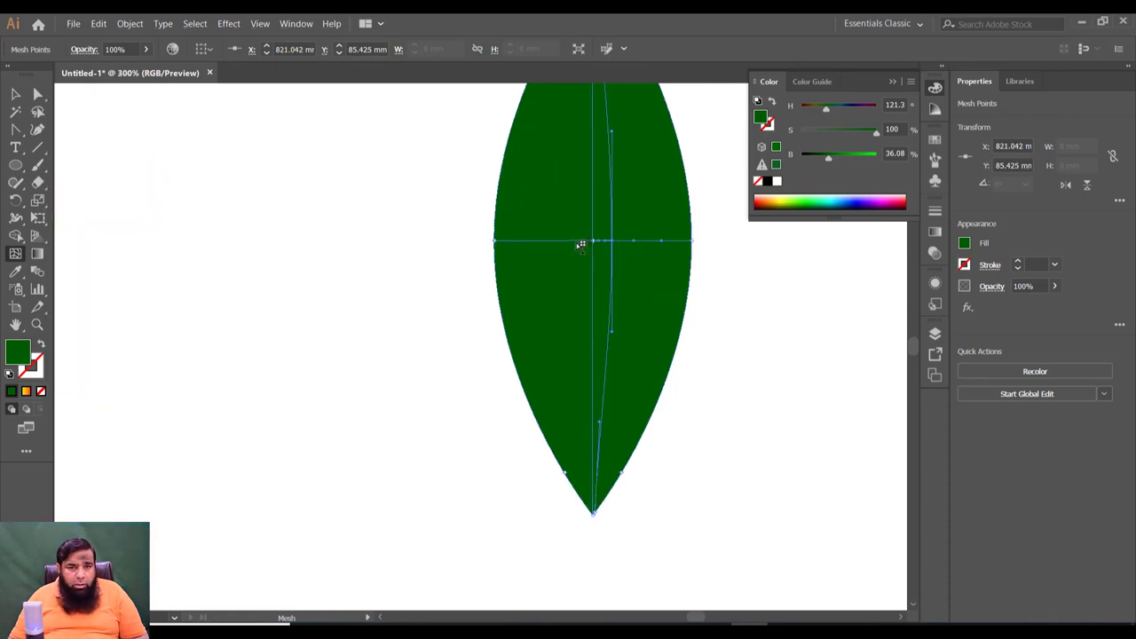
pyautogui.click(576, 242)
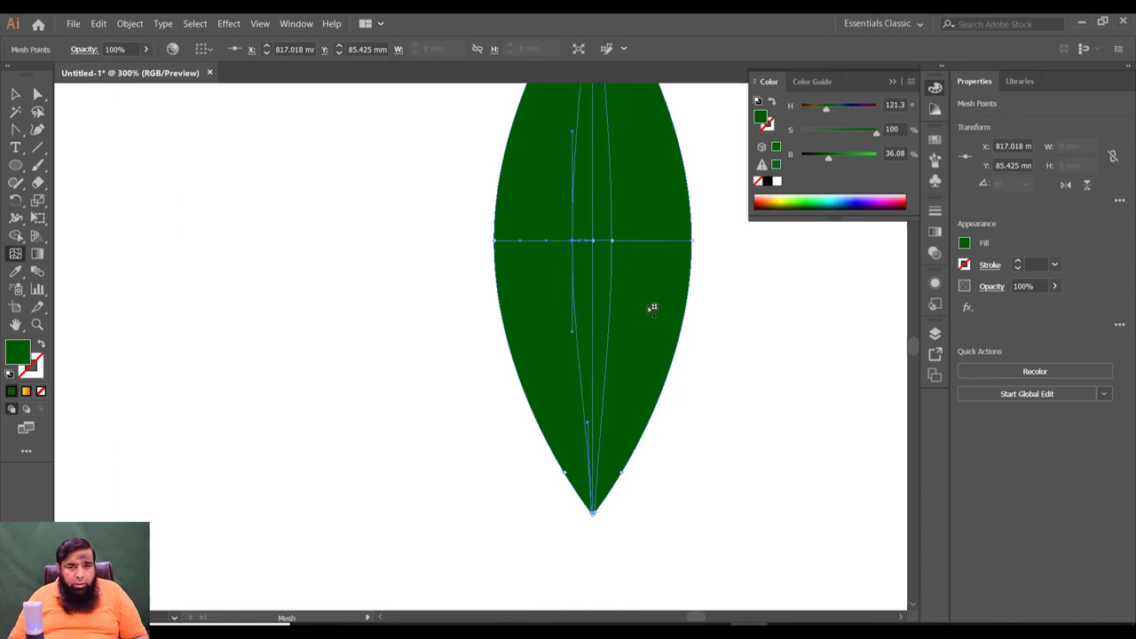
pyautogui.click(37, 93)
pyautogui.moveTo(577, 241); pyautogui.dragTo(592, 241)
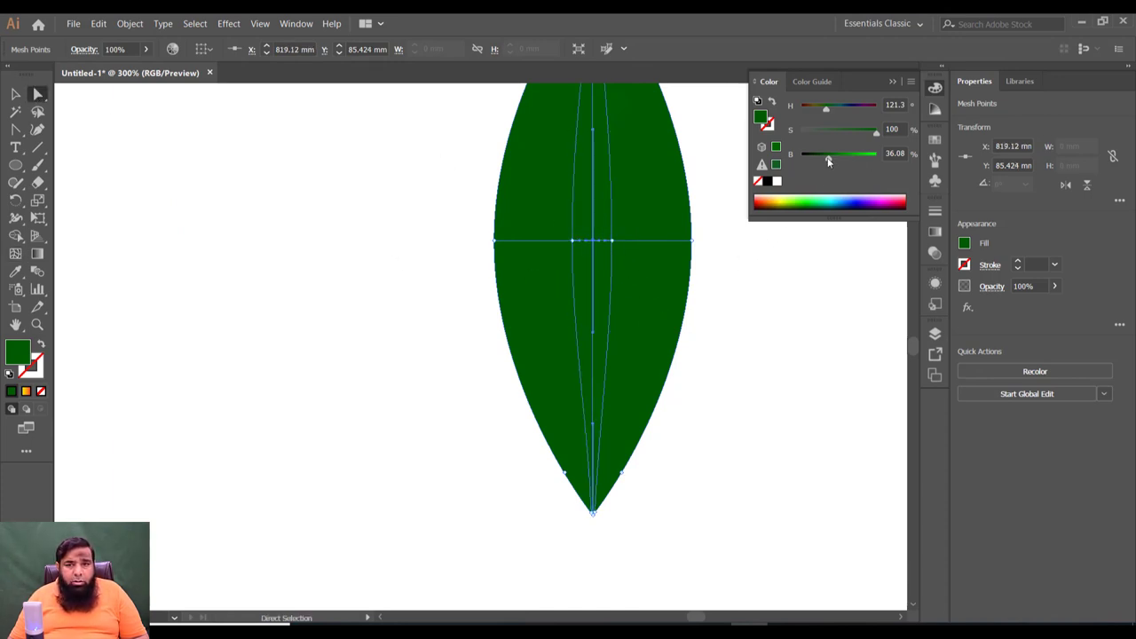
pyautogui.moveTo(837, 159); pyautogui.dragTo(840, 157)
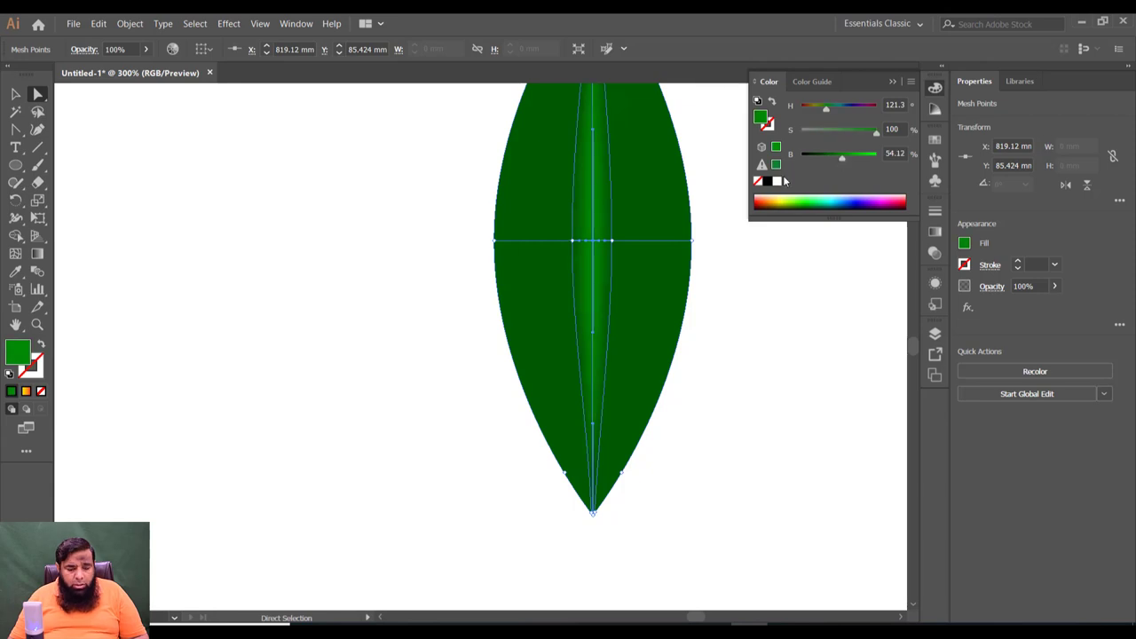
pyautogui.click(783, 286)
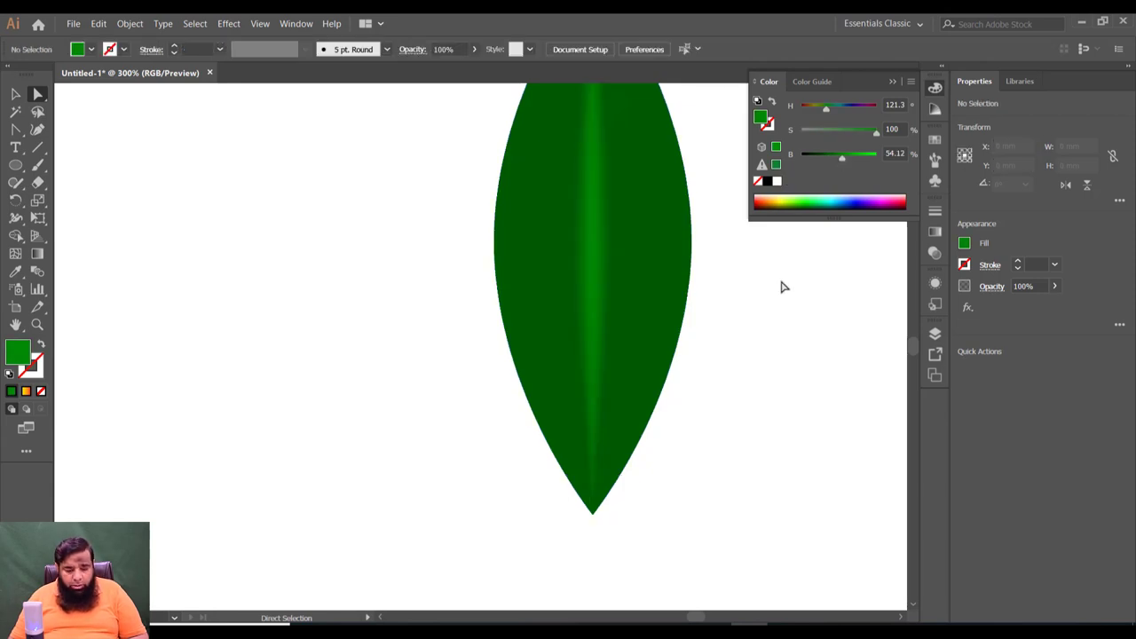
pyautogui.scroll(-1, 783, 286)
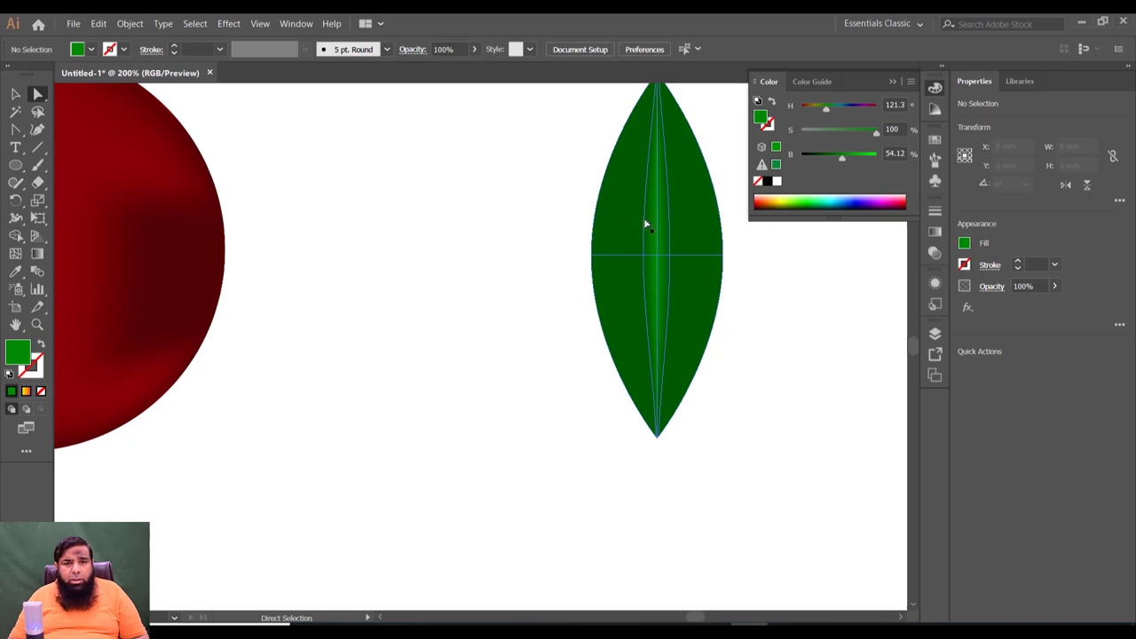
# Step: Add mesh lines along the leaf's left and right sides and eyedropper a darker green onto the side strips
pyautogui.press('u')
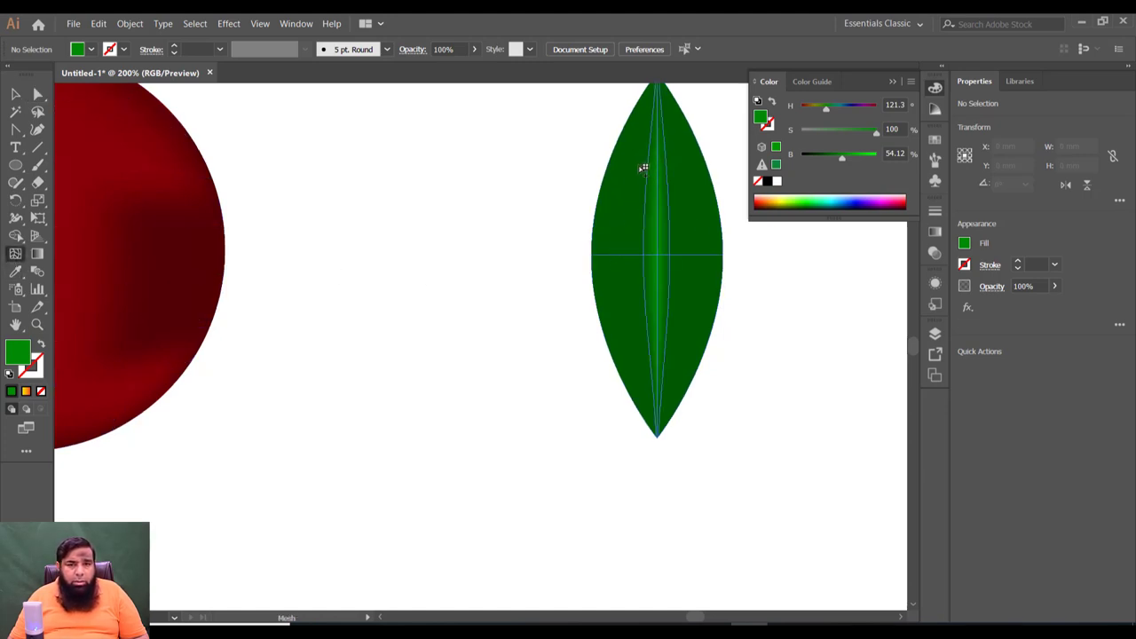
pyautogui.click(615, 256)
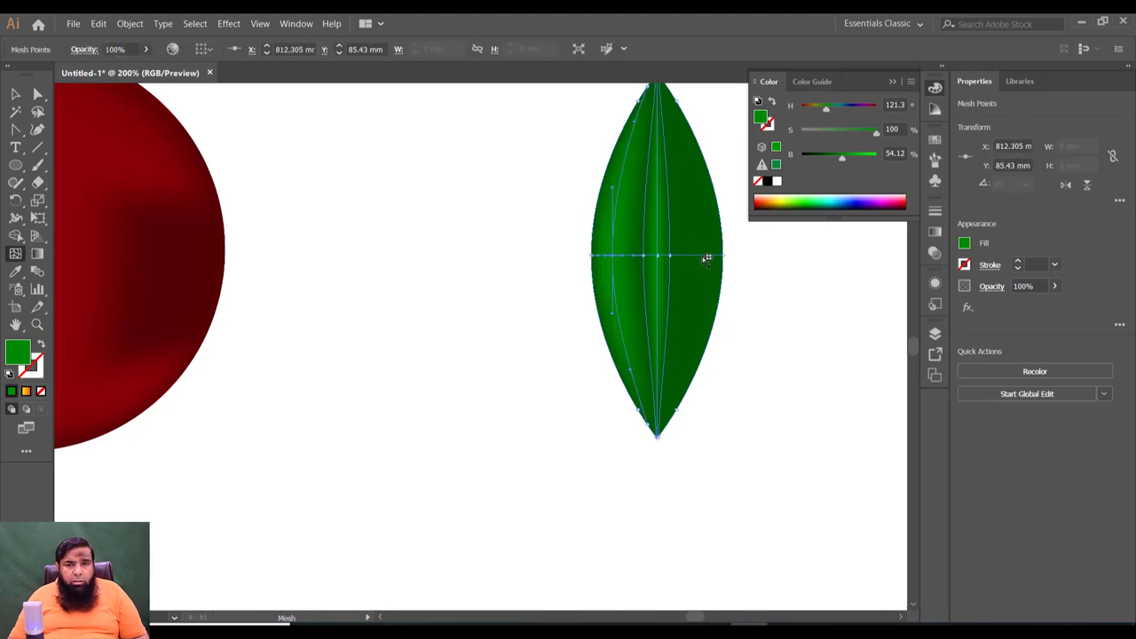
pyautogui.click(705, 257)
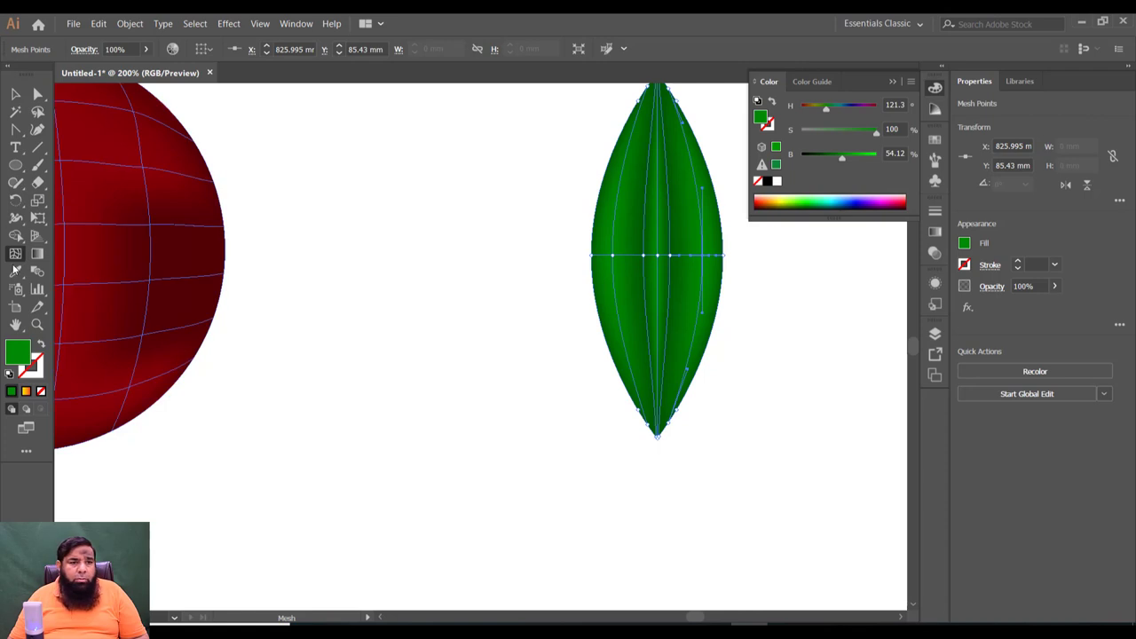
pyautogui.click(15, 270)
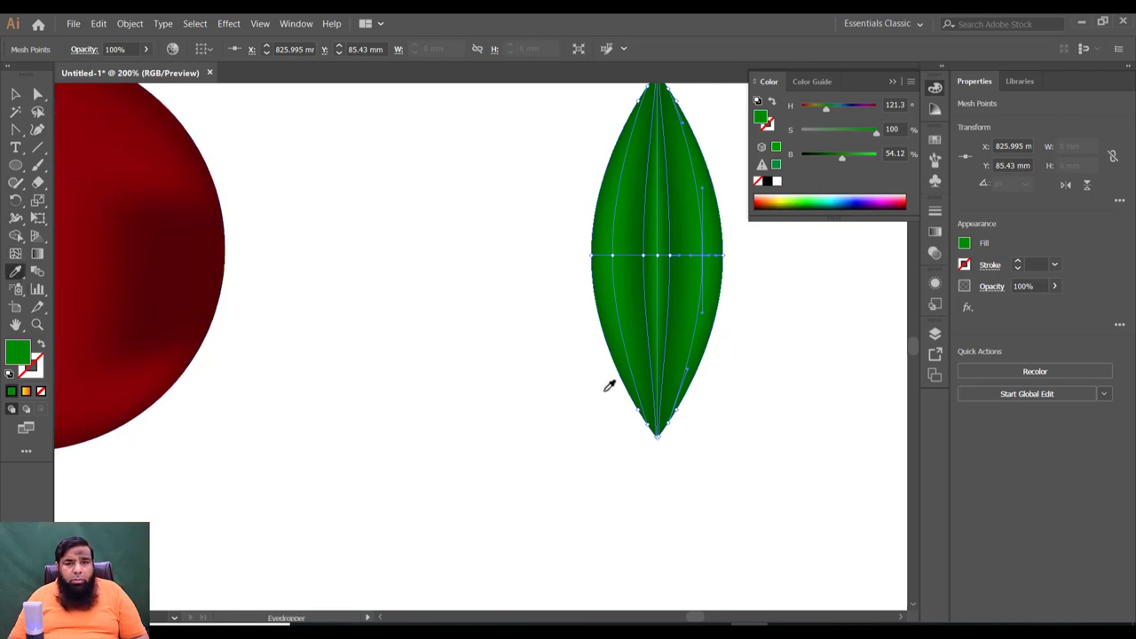
pyautogui.click(676, 345)
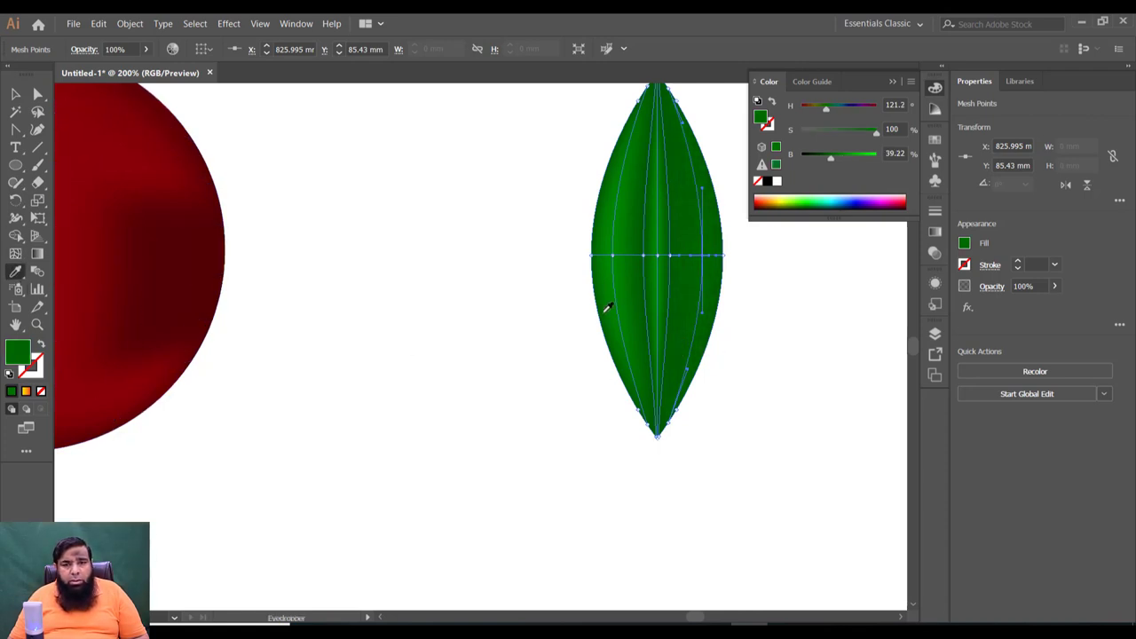
pyautogui.click(38, 95)
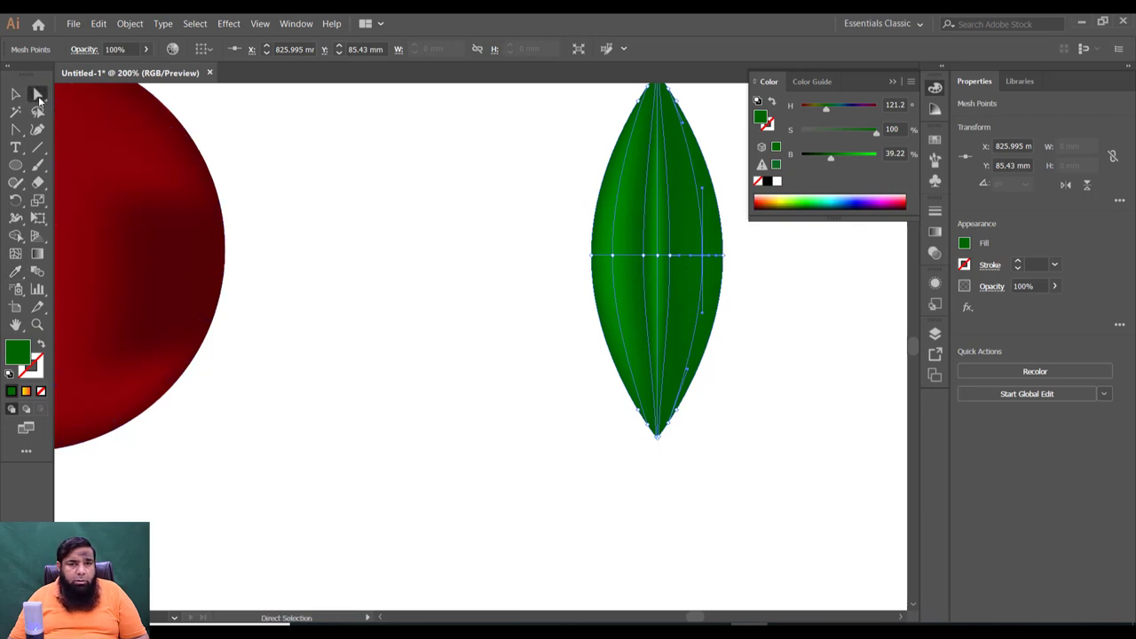
pyautogui.click(825, 372)
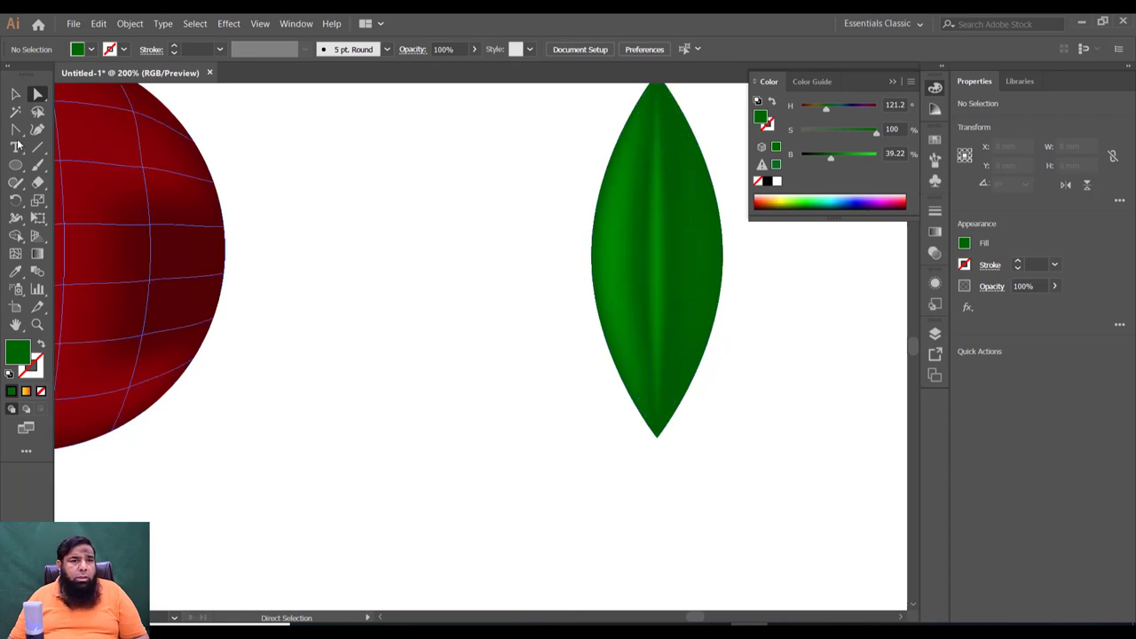
pyautogui.click(16, 95)
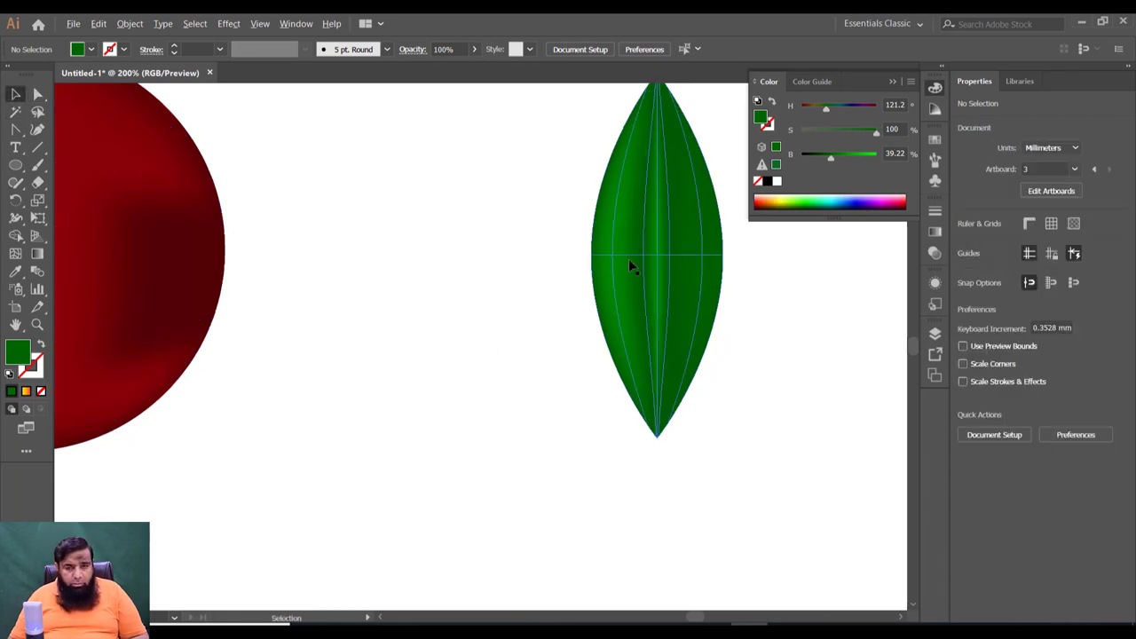
pyautogui.scroll(-2, 628, 259)
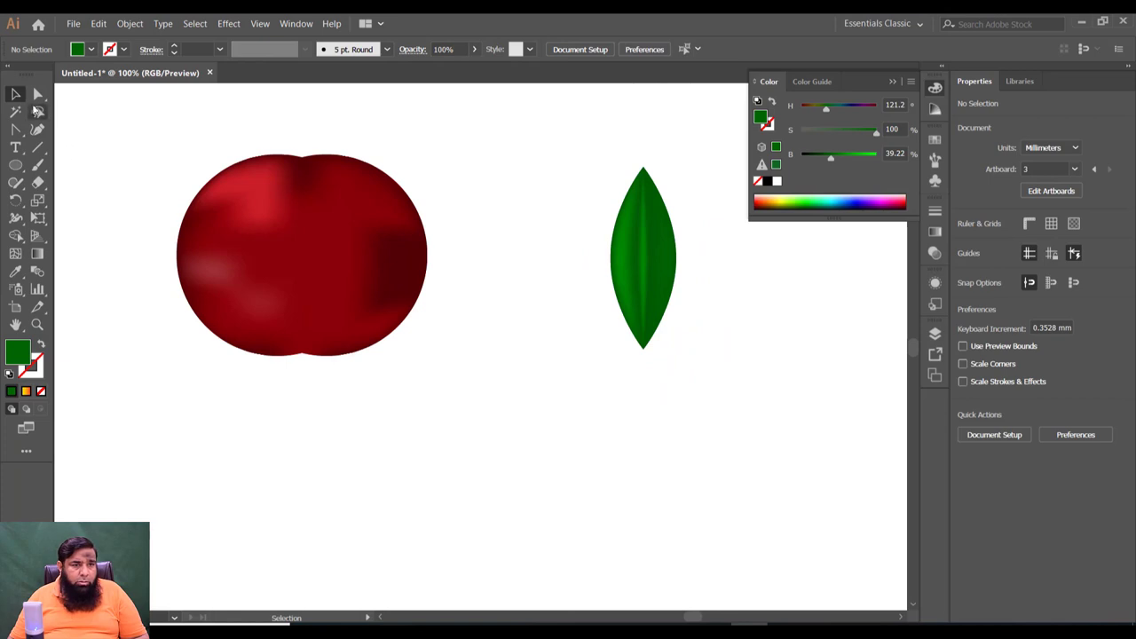
# Step: Rotate the leaf clockwise onto the apple's top and paint a curved green stem beside it
pyautogui.click(644, 266)
pyautogui.moveTo(656, 303)
pyautogui.mouseDown()
pyautogui.moveTo(669, 288)
pyautogui.moveTo(642, 268)
pyautogui.moveTo(335, 224)
pyautogui.mouseUp()
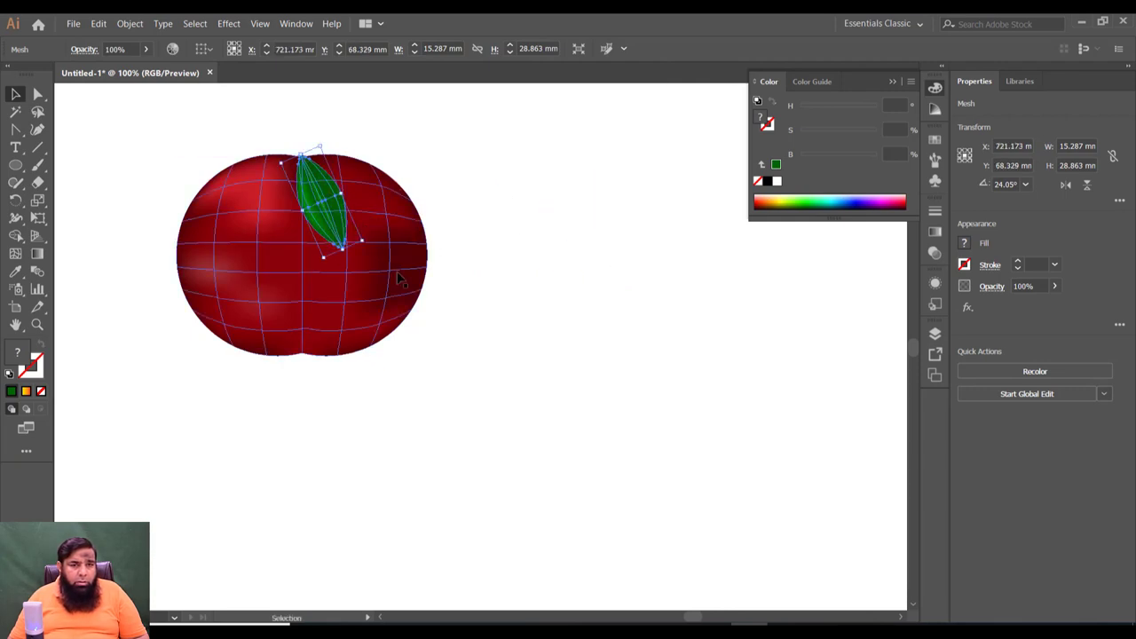
pyautogui.click(556, 336)
pyautogui.press('b')
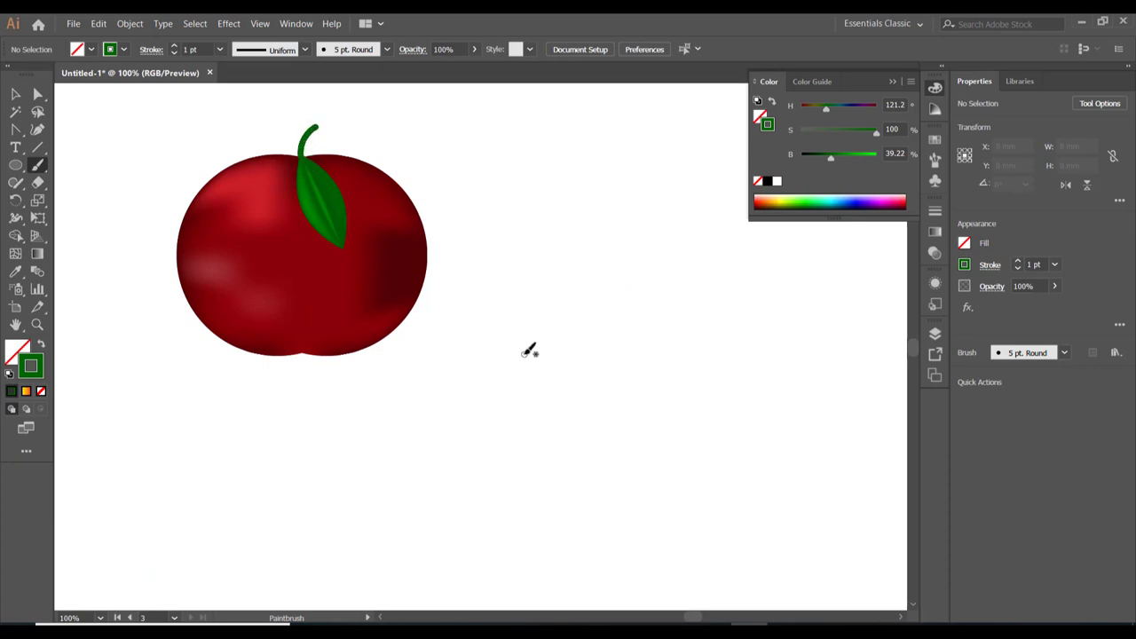
pyautogui.click(15, 93)
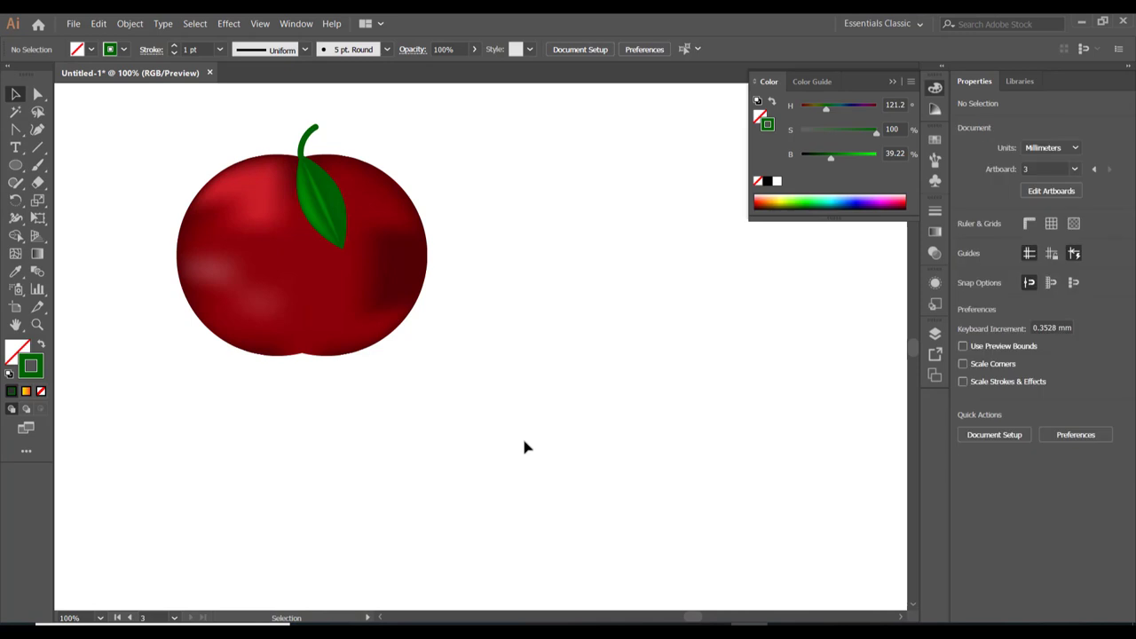